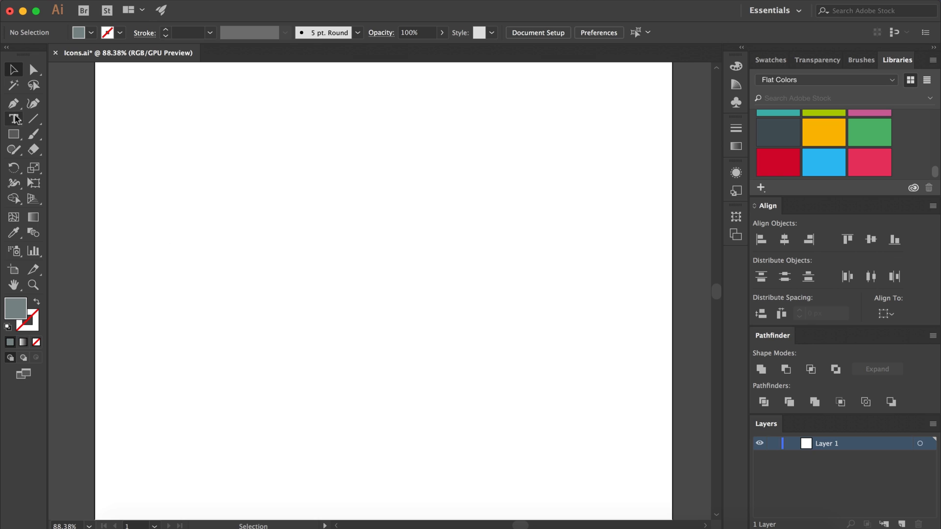
# Step: Draw a large grey square on the Icons.ai artboard and nudge it slightly left
pyautogui.click(14, 133)
pyautogui.moveTo(273, 130); pyautogui.dragTo(537, 341)
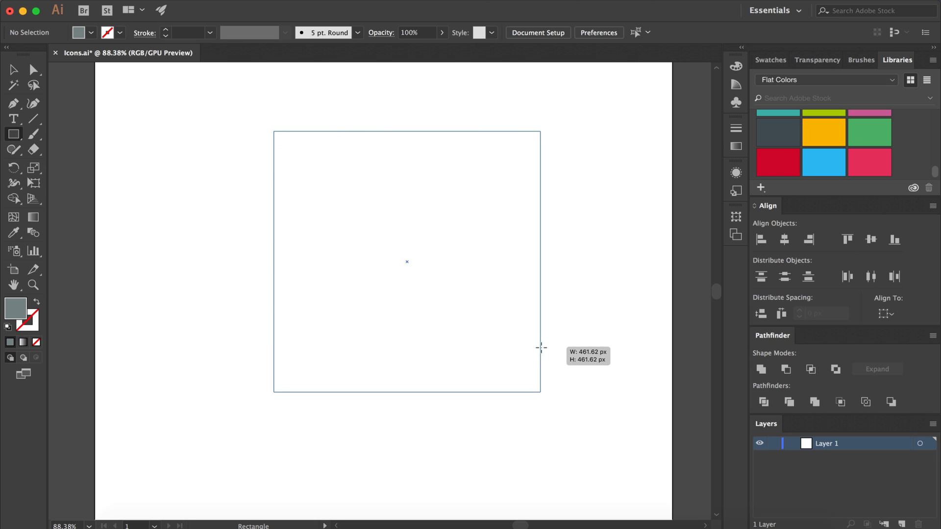
pyautogui.moveTo(536, 341); pyautogui.dragTo(545, 397)
pyautogui.press('v')
pyautogui.moveTo(472, 299); pyautogui.dragTo(453, 299)
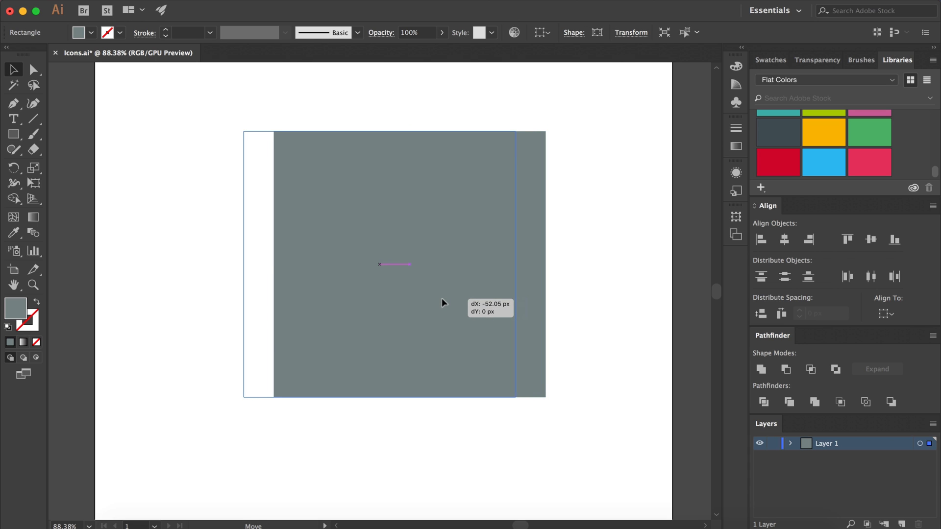
pyautogui.moveTo(454, 298); pyautogui.dragTo(446, 298)
pyautogui.click(569, 290)
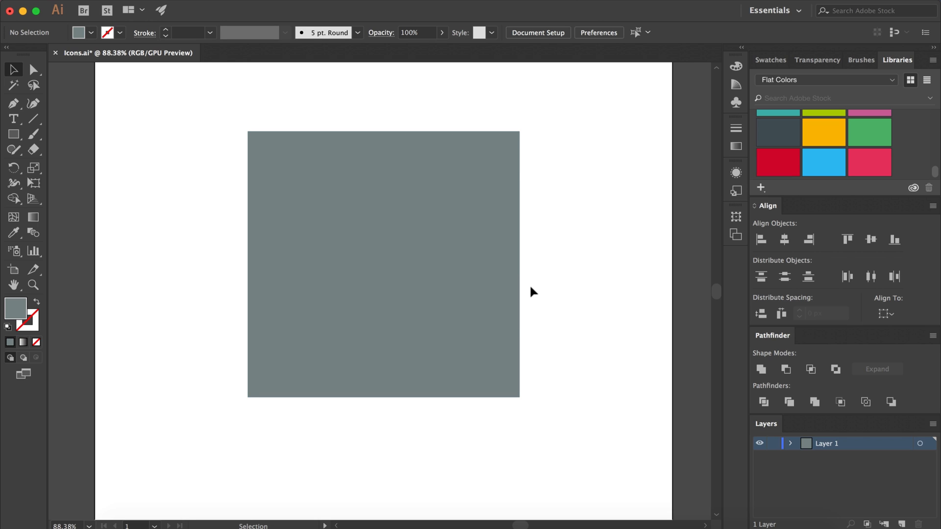
pyautogui.keyDown('alt'); pyautogui.scroll(3, 425, 278); pyautogui.keyUp('alt')
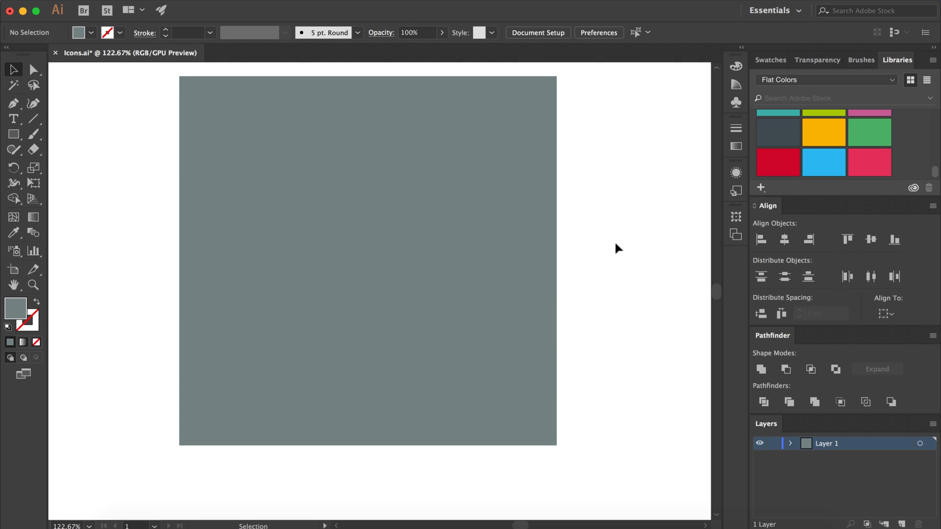
pyautogui.scroll(1, 615, 244)
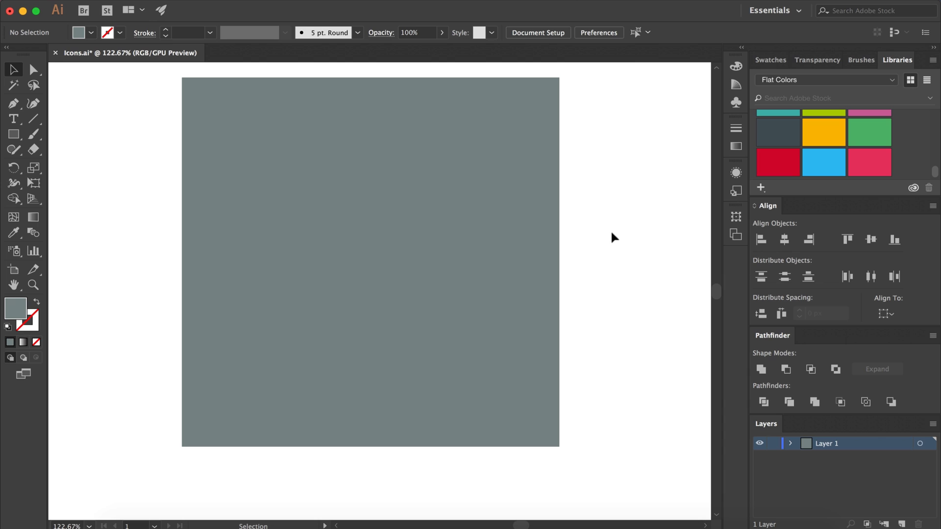
# Step: Draw a wide rectangle across the square's top, centre it, and fill it #BDC3C7
pyautogui.click(13, 133)
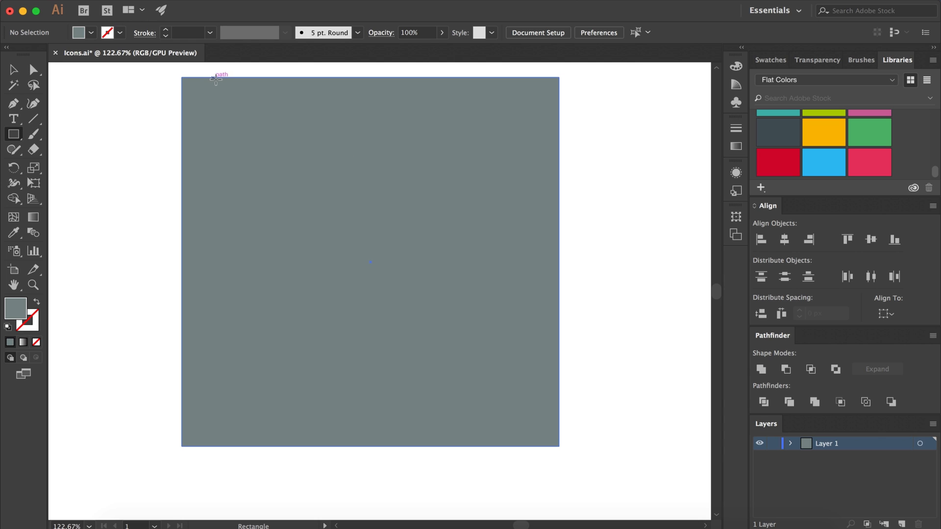
pyautogui.moveTo(214, 79); pyautogui.dragTo(524, 186)
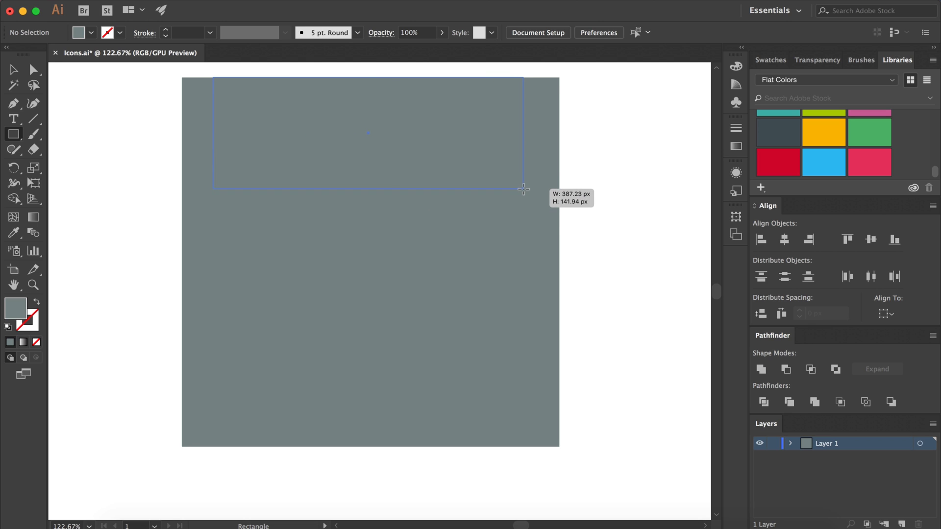
pyautogui.moveTo(524, 186); pyautogui.dragTo(524, 188)
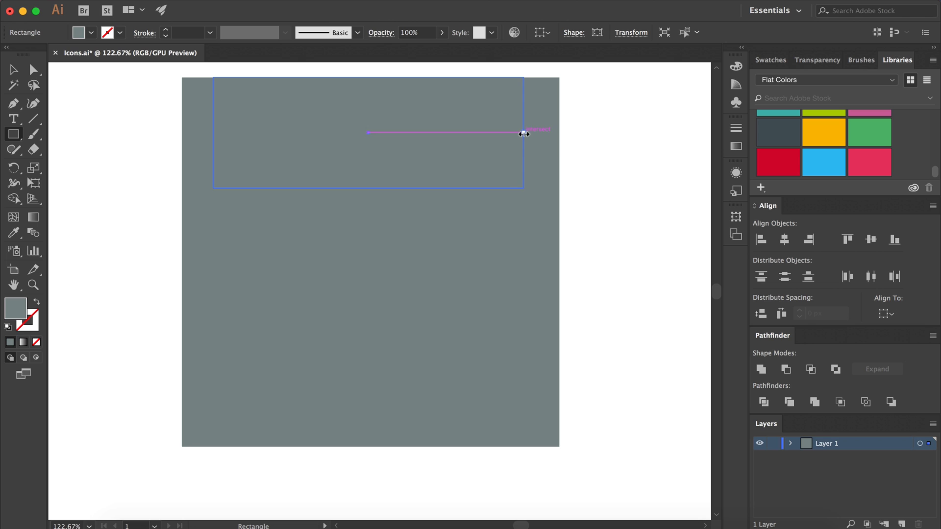
pyautogui.press('v')
pyautogui.moveTo(398, 137); pyautogui.dragTo(398, 142)
pyautogui.scroll(5, 765, 150)
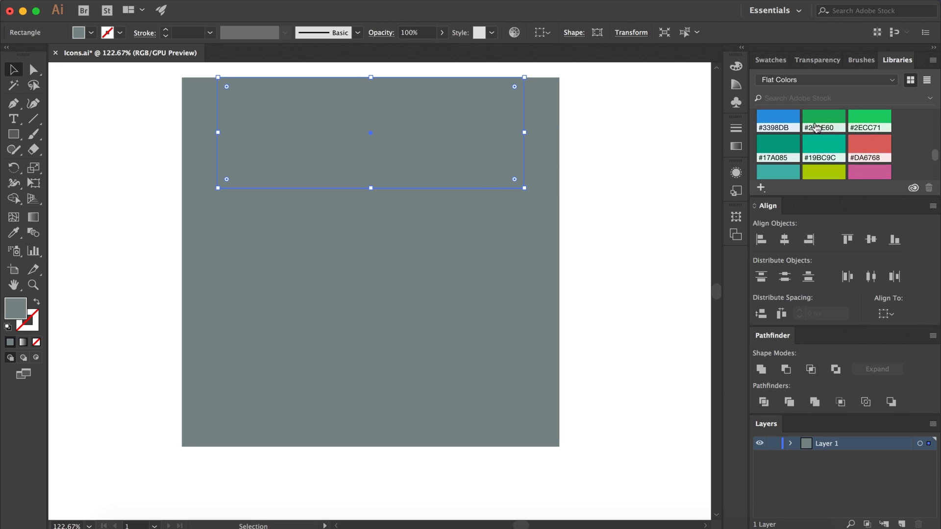
pyautogui.scroll(5, 823, 151)
pyautogui.scroll(5, 863, 153)
pyautogui.click(866, 154)
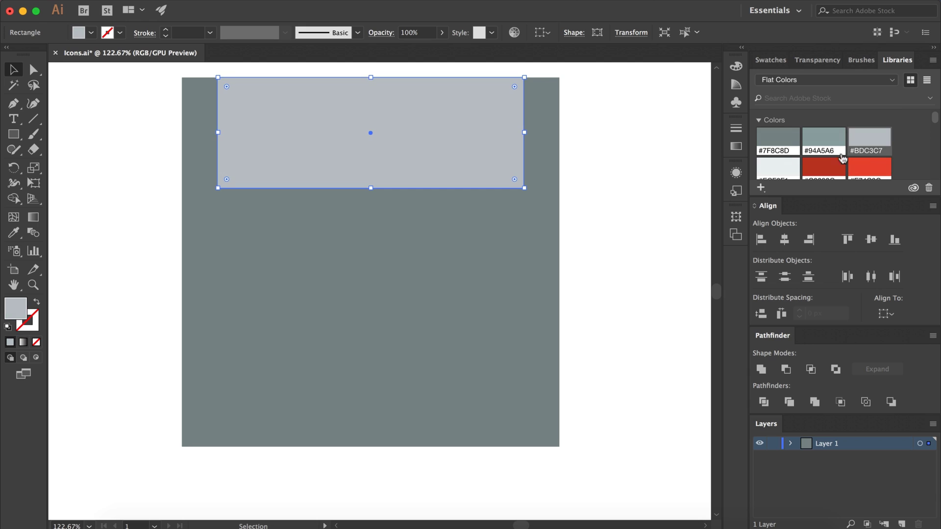
pyautogui.click(645, 182)
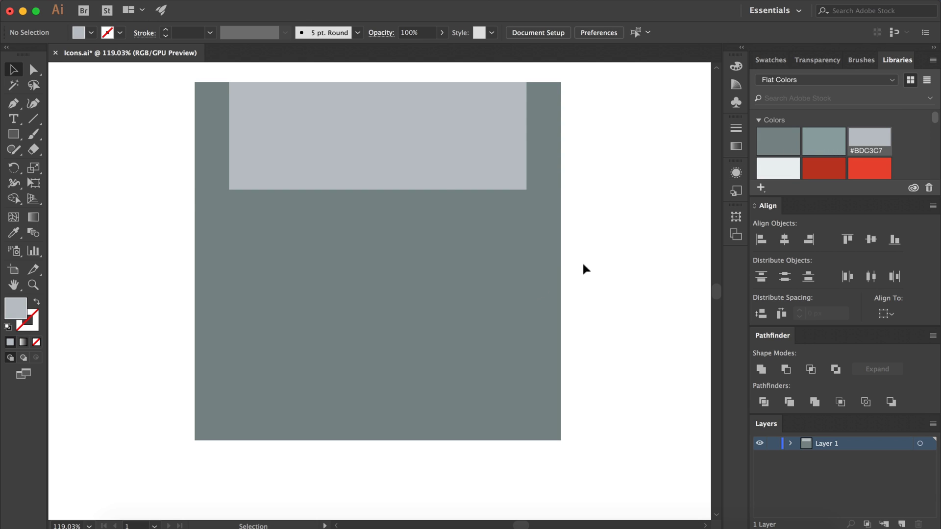
# Step: Duplicate the light rectangle straight down to the bottom and stretch it taller
pyautogui.moveTo(446, 247); pyautogui.dragTo(447, 369)
pyautogui.hotkey('ctrl', 'z')
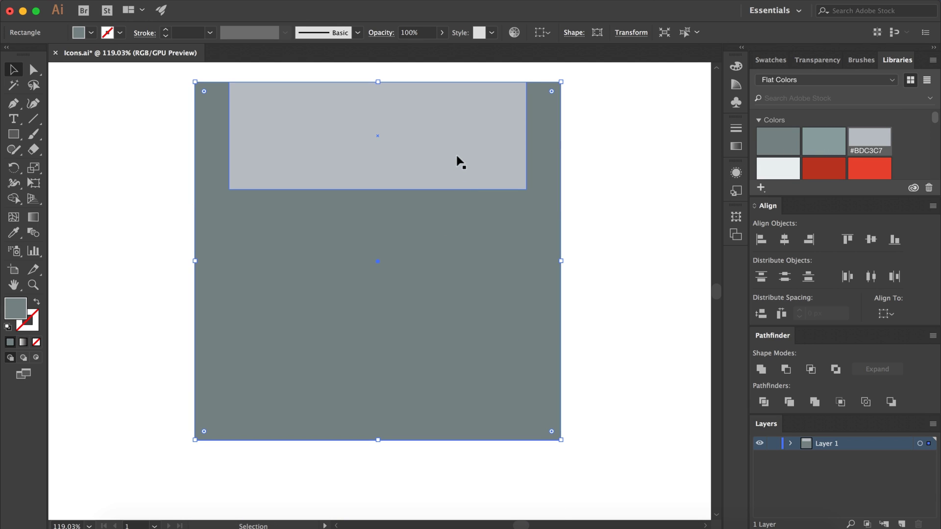
pyautogui.moveTo(457, 153)
pyautogui.mouseDown()
pyautogui.moveTo(467, 403)
pyautogui.moveTo(451, 390)
pyautogui.mouseUp()
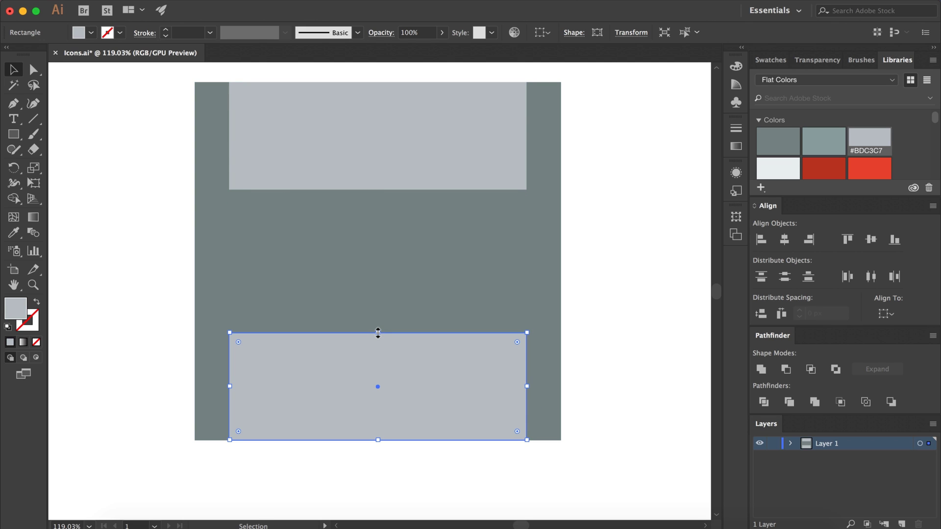
pyautogui.moveTo(378, 333); pyautogui.dragTo(379, 252)
# Step: Draw a thin #94A5A6 strip across the top of the lower light panel
pyautogui.click(601, 231)
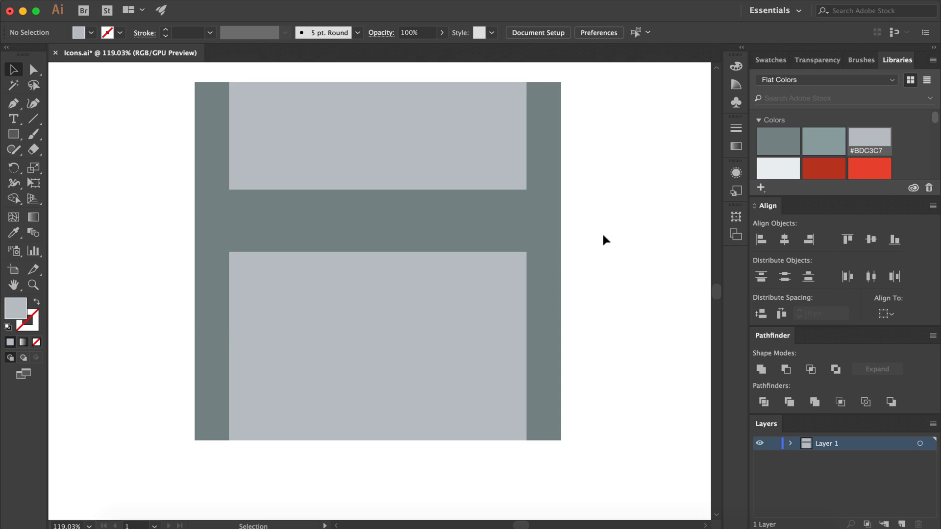
pyautogui.click(13, 134)
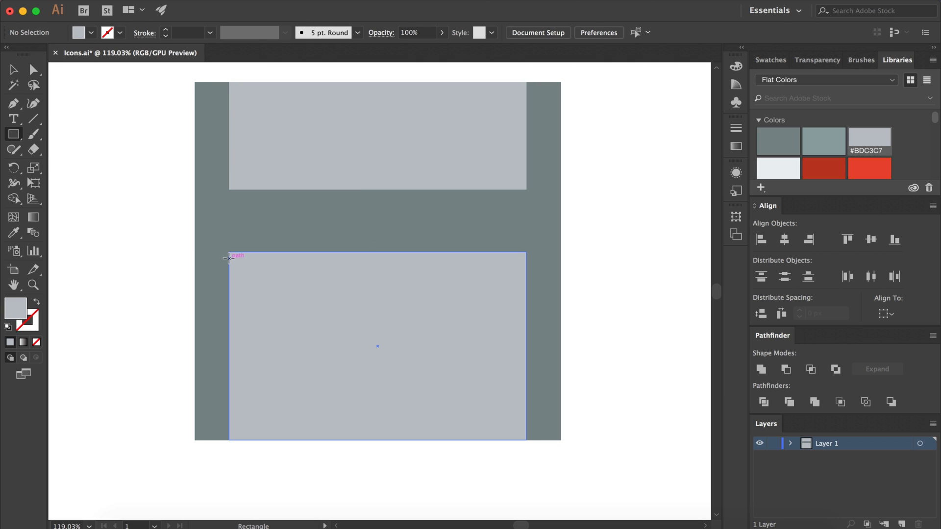
pyautogui.moveTo(229, 253); pyautogui.dragTo(527, 295)
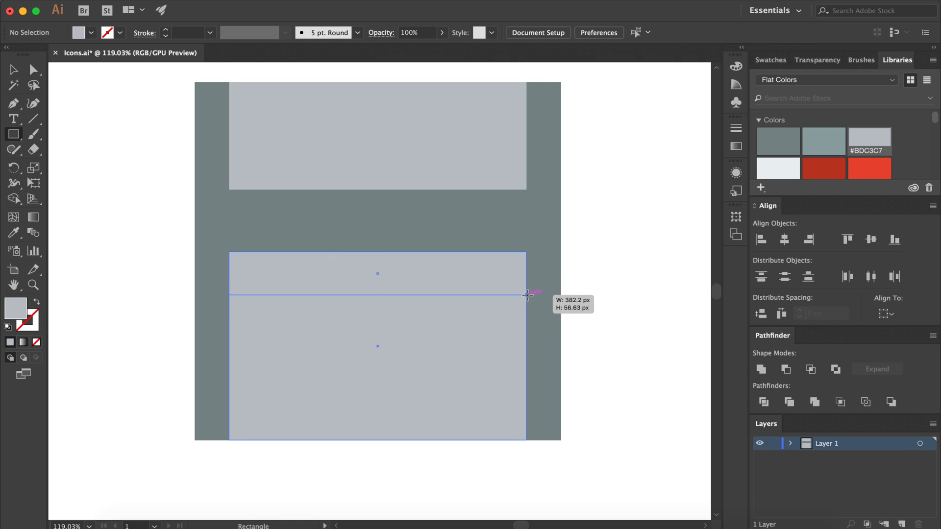
pyautogui.moveTo(527, 295); pyautogui.dragTo(528, 294)
pyautogui.click(823, 141)
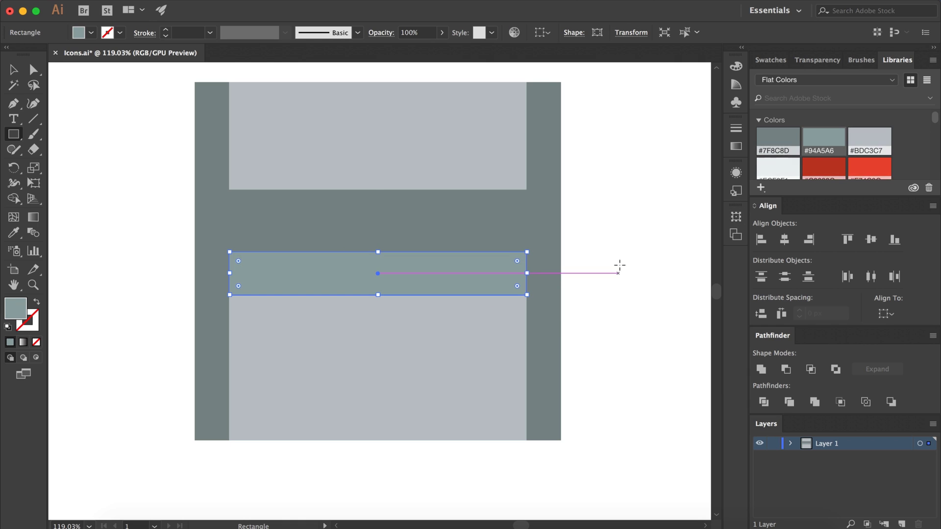
pyautogui.press('v')
pyautogui.click(619, 265)
pyautogui.hotkey('ctrl', '0')
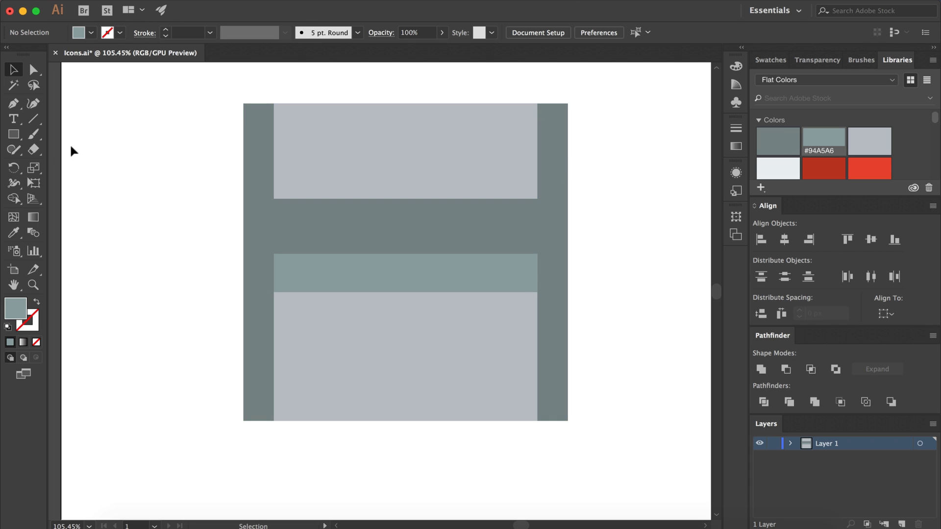
# Step: Draw a small slot rectangle in the right side of the upper panel
pyautogui.click(15, 135)
pyautogui.moveTo(481, 119); pyautogui.dragTo(506, 175)
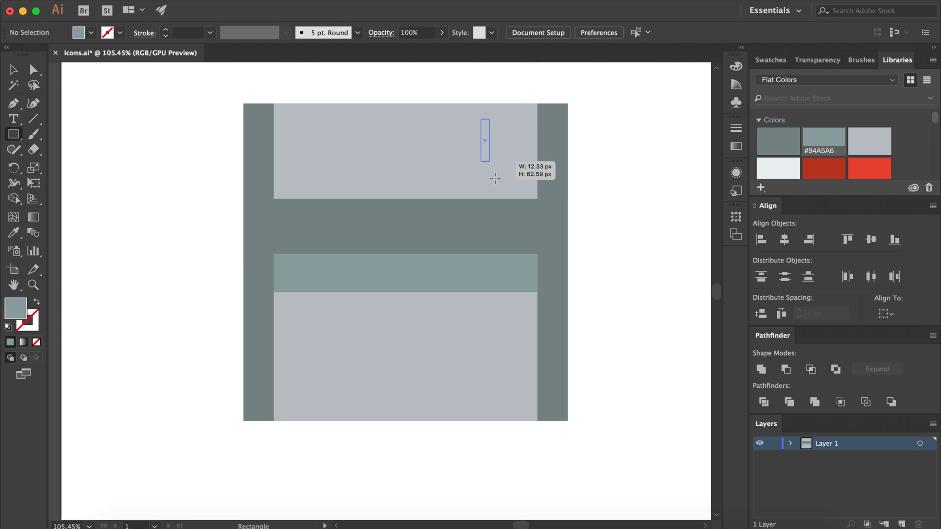
pyautogui.press('v')
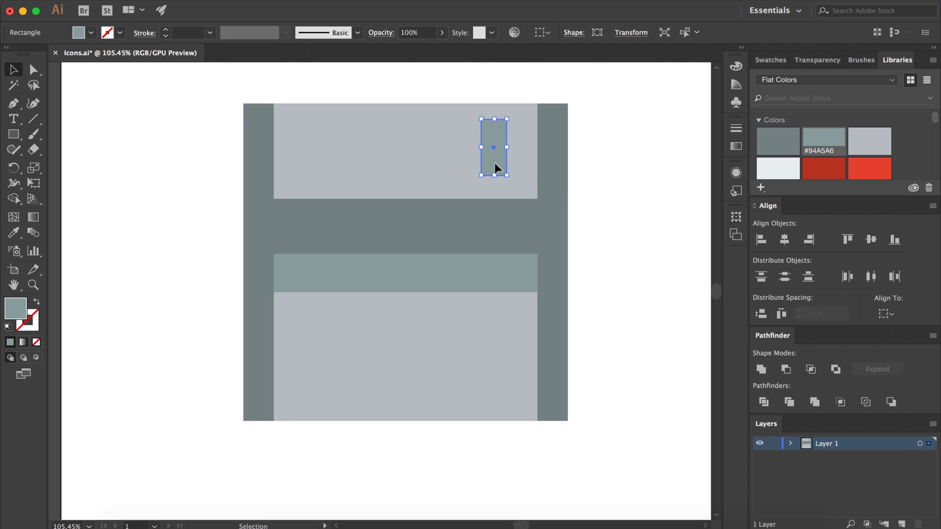
pyautogui.click(620, 160)
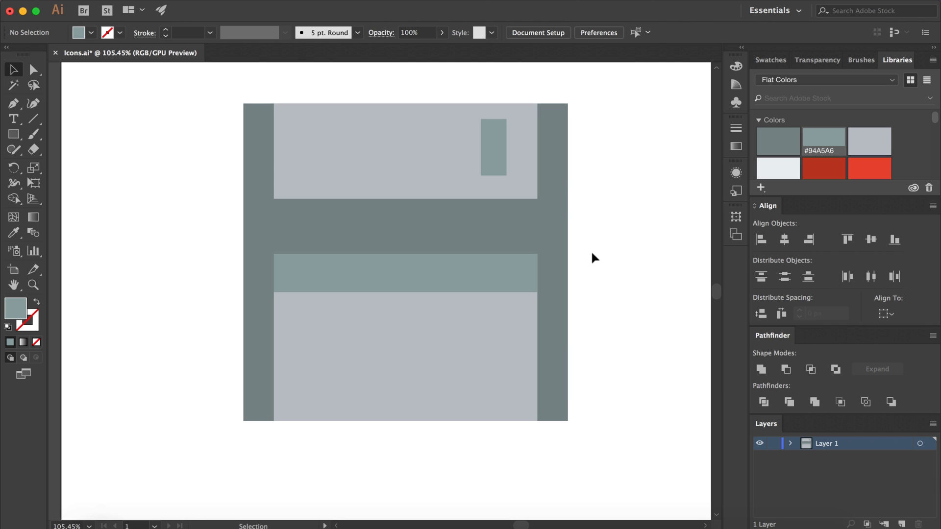
# Step: Round the dark body's top-right corner by dragging its live-corner widget inward
pyautogui.click(563, 189)
pyautogui.scroll(-2, 622, 177)
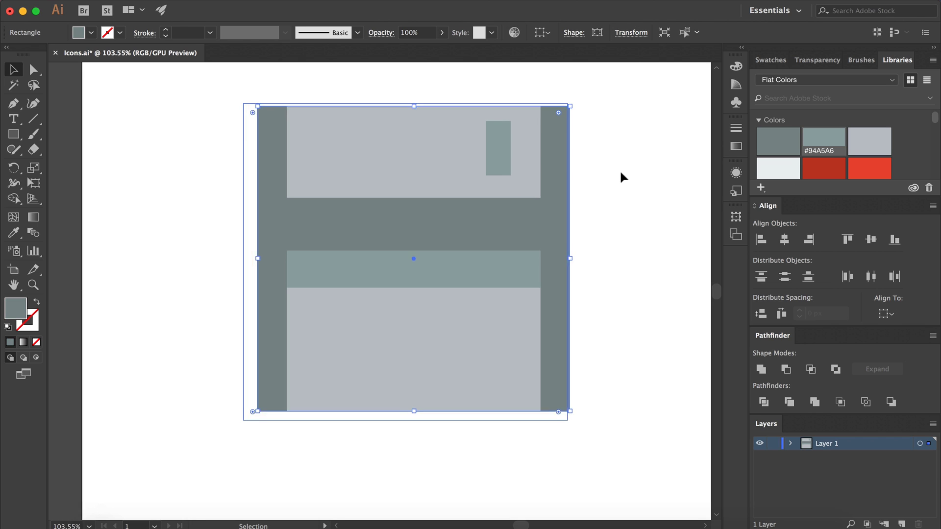
pyautogui.scroll(1, 621, 177)
pyautogui.hscroll(1, 622, 176)
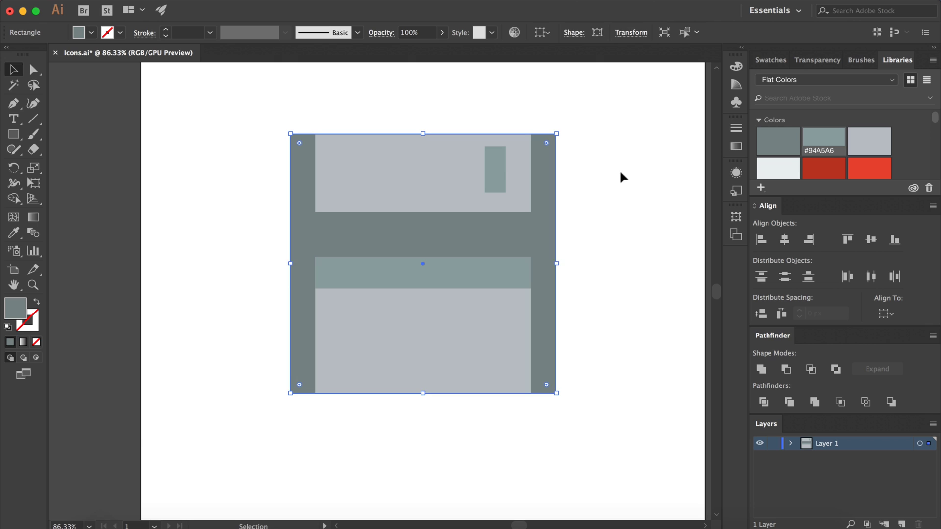
pyautogui.press('a')
pyautogui.click(555, 135)
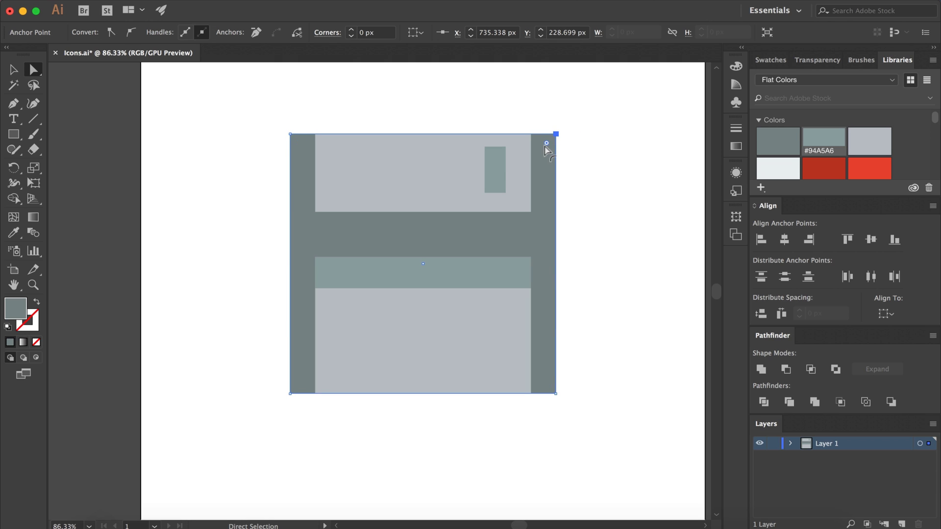
pyautogui.moveTo(545, 143); pyautogui.dragTo(511, 200)
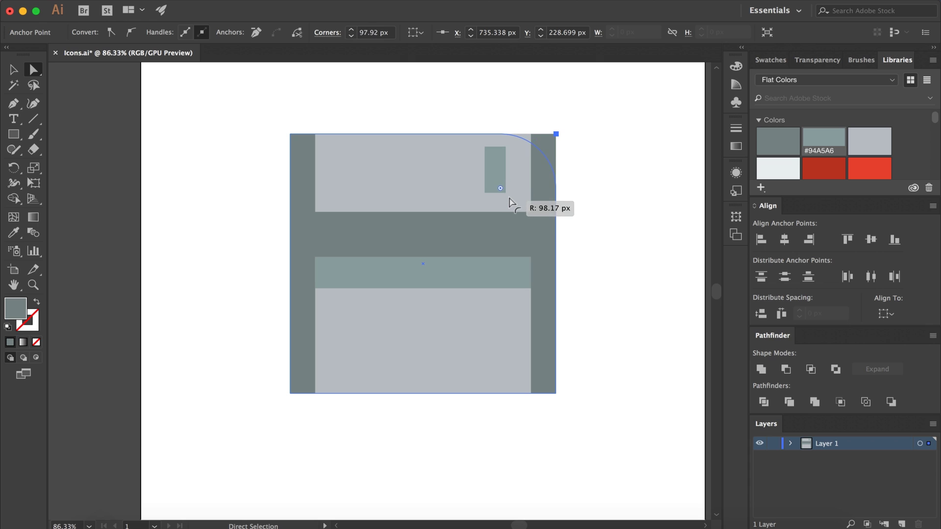
pyautogui.press('v')
pyautogui.click(595, 189)
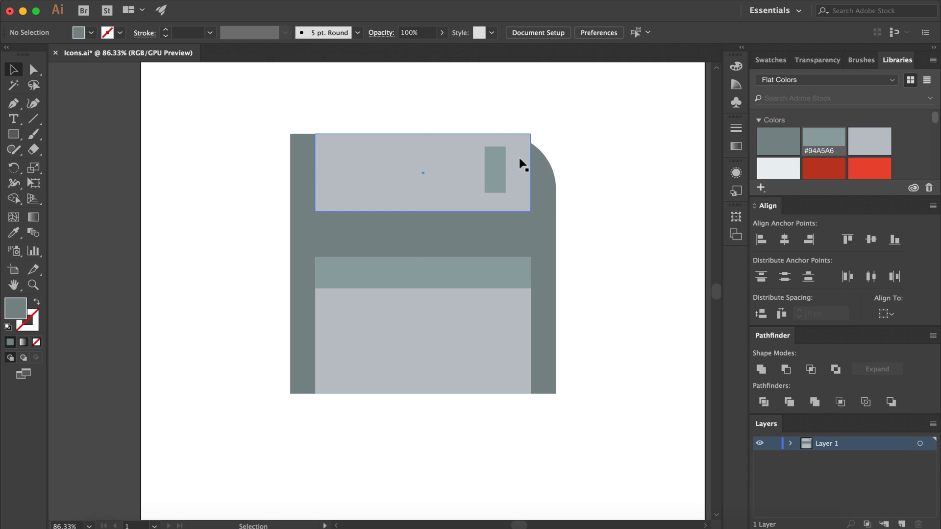
pyautogui.click(524, 158)
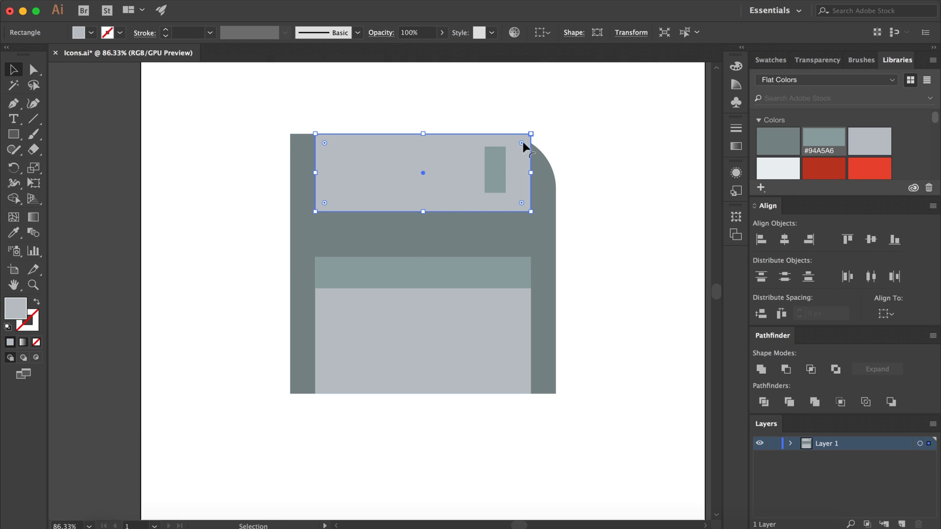
# Step: Set the top light-grey panel's opacity to 50% in the Control bar
pyautogui.click(560, 133)
pyautogui.keyDown('alt'); pyautogui.scroll(1, 560, 134); pyautogui.keyUp('alt')
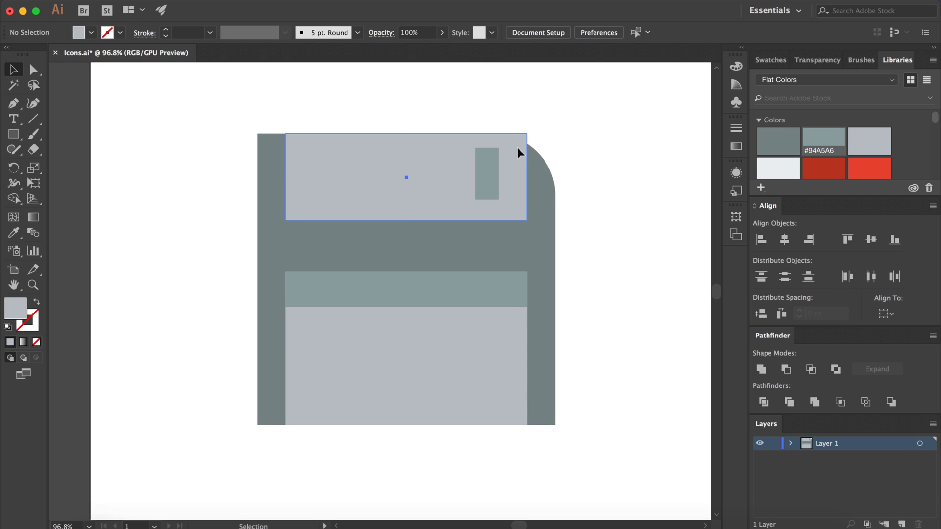
pyautogui.click(517, 149)
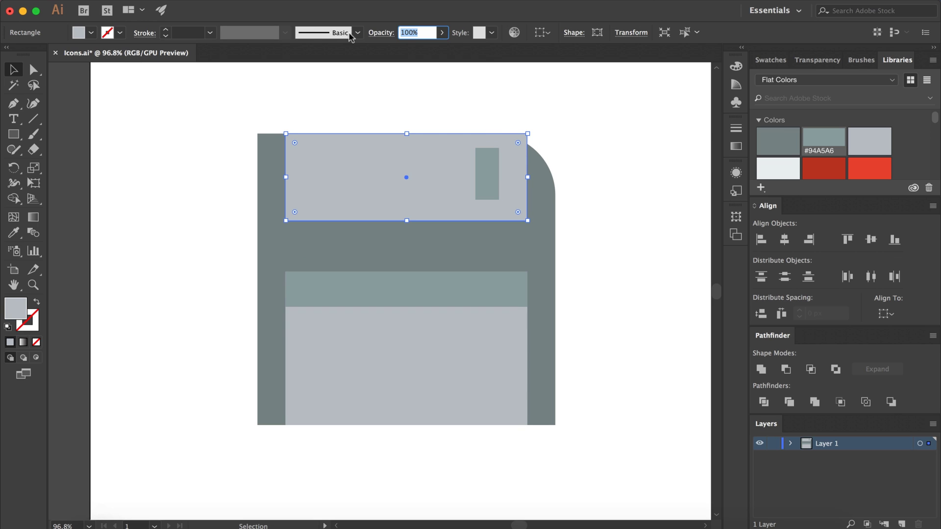
pyautogui.write('59')
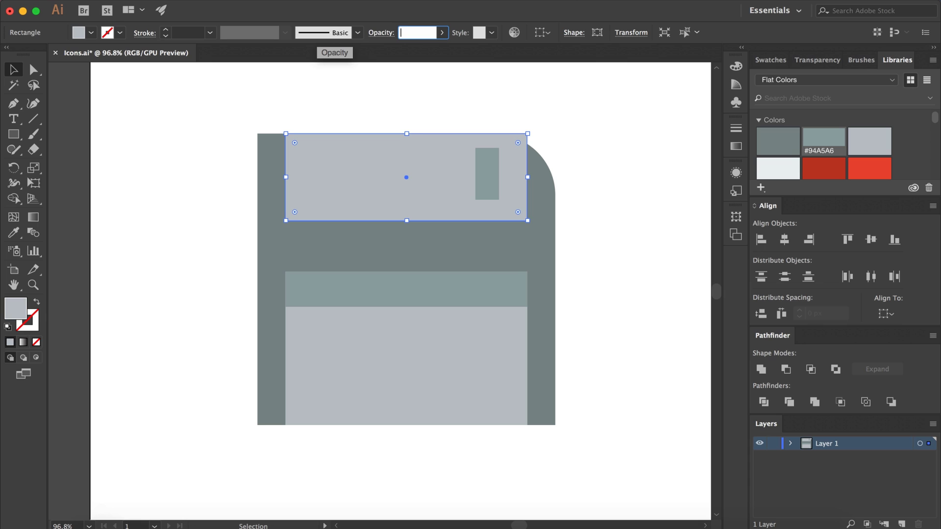
pyautogui.write('50')
pyautogui.press('Return')
pyautogui.click(568, 145)
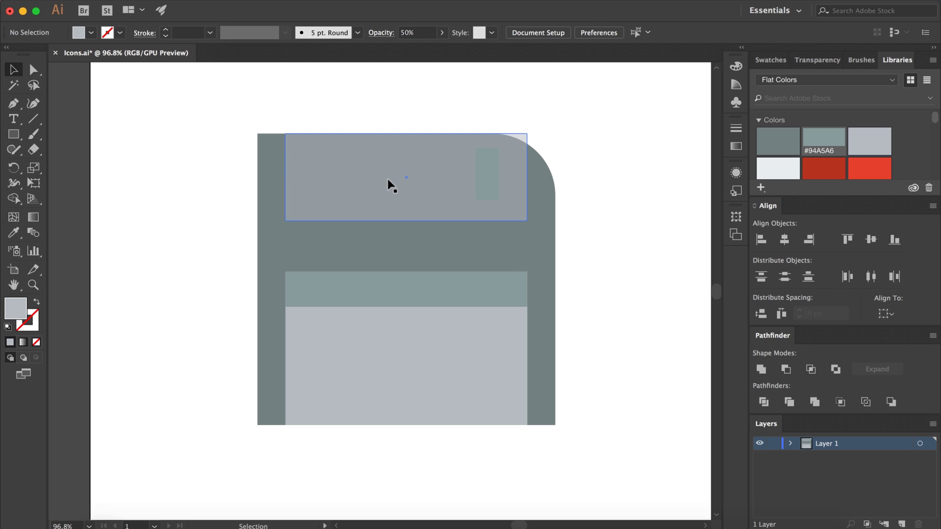
# Step: Paste a red copy of the top panel over it and trim its left edge inward
pyautogui.click(365, 178)
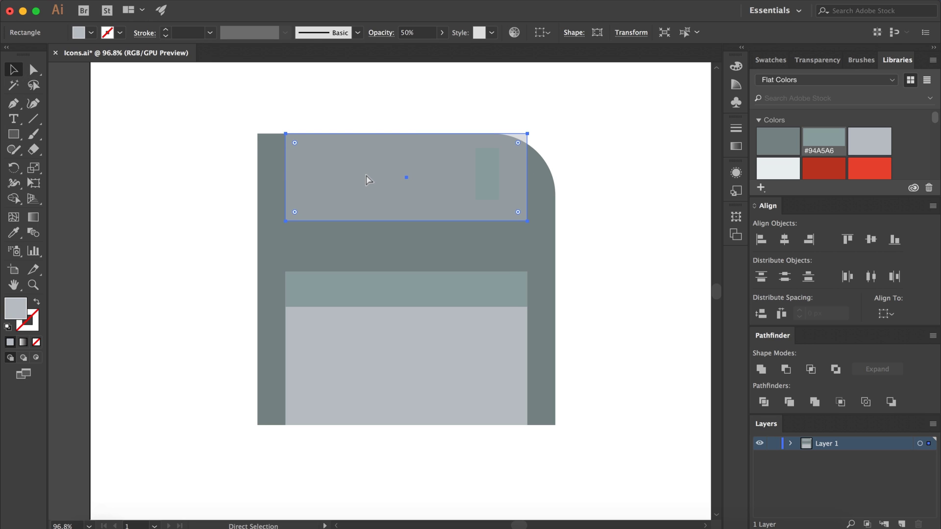
pyautogui.press('super+c')
pyautogui.press('super+v')
pyautogui.moveTo(405, 292)
pyautogui.mouseDown()
pyautogui.moveTo(424, 193)
pyautogui.moveTo(450, 169)
pyautogui.mouseUp()
pyautogui.click(816, 169)
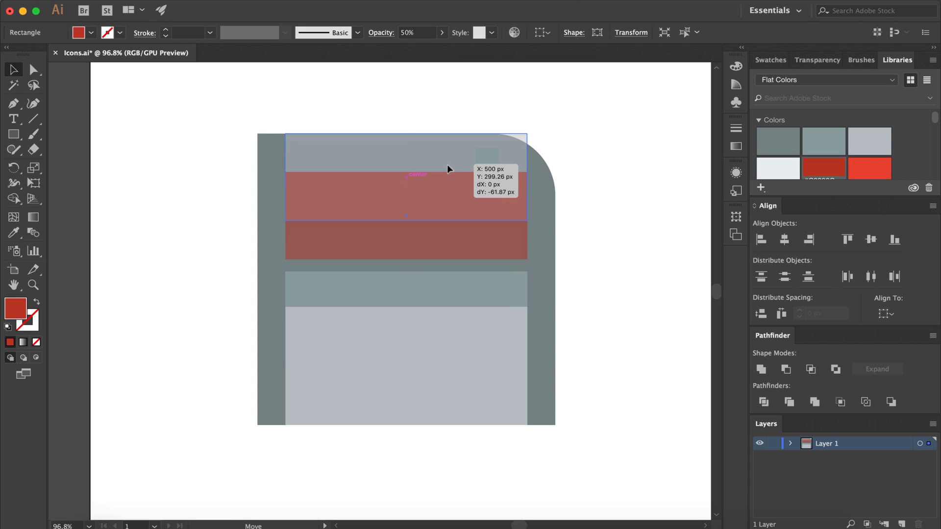
pyautogui.moveTo(286, 180); pyautogui.dragTo(317, 177)
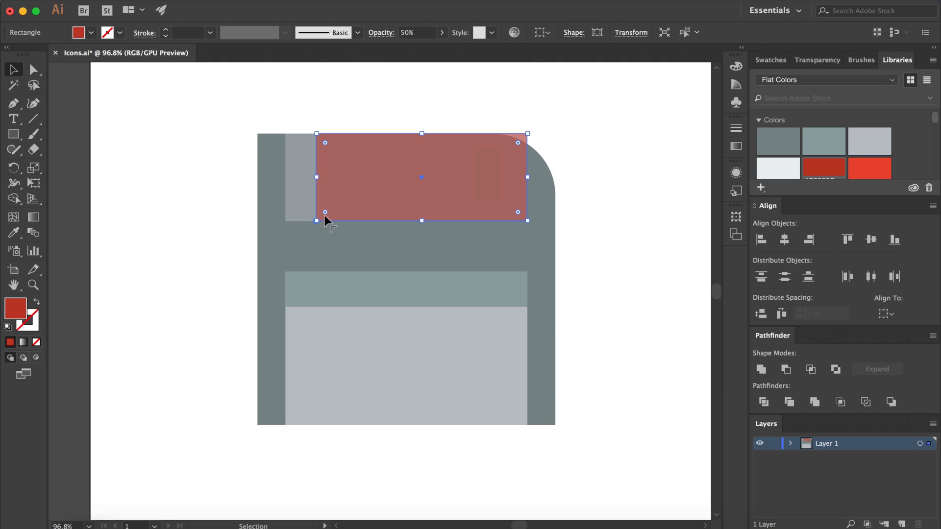
# Step: Round the red copy's bottom-left corner to about 82 px and shift it slightly right
pyautogui.press('a')
pyautogui.click(316, 220)
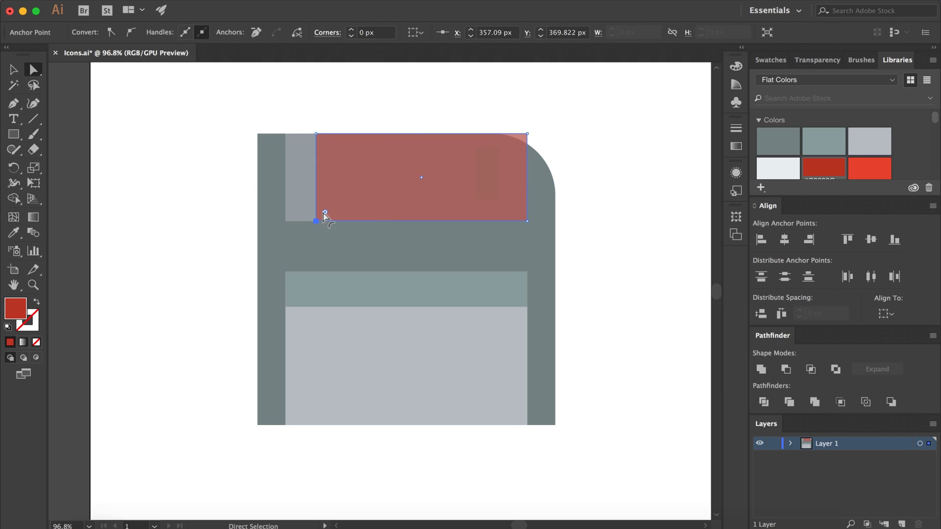
pyautogui.moveTo(325, 212); pyautogui.dragTo(435, 196)
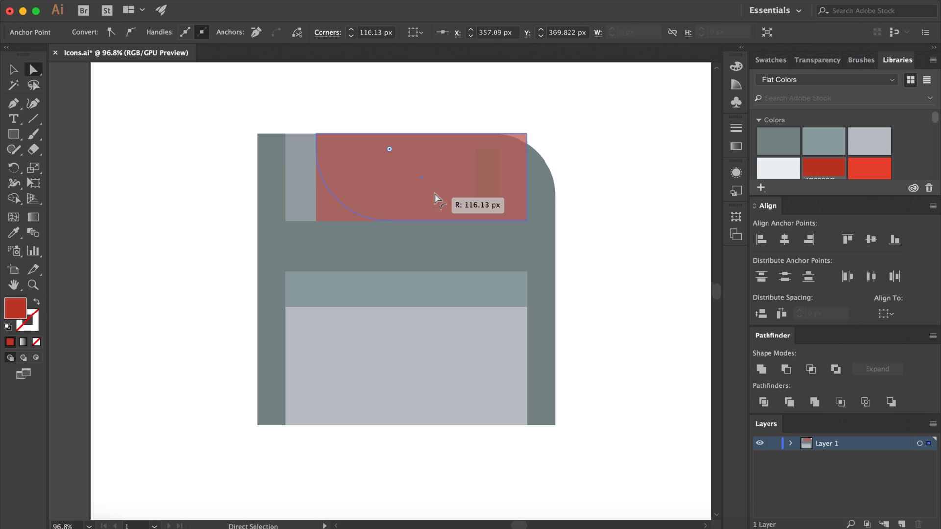
pyautogui.moveTo(434, 198)
pyautogui.mouseDown()
pyautogui.moveTo(353, 210)
pyautogui.moveTo(336, 183)
pyautogui.mouseUp()
pyautogui.press('v')
pyautogui.click(607, 141)
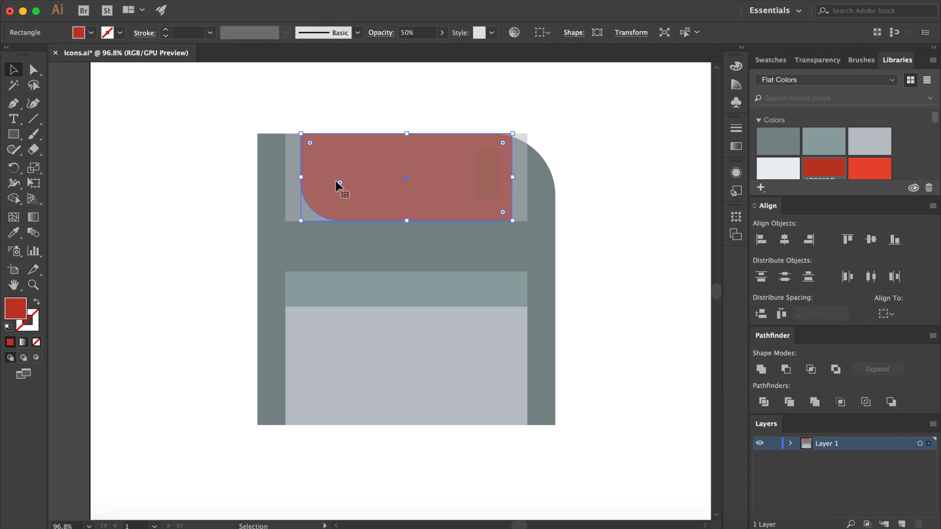
pyautogui.click(442, 105)
pyautogui.scroll(3, 442, 108)
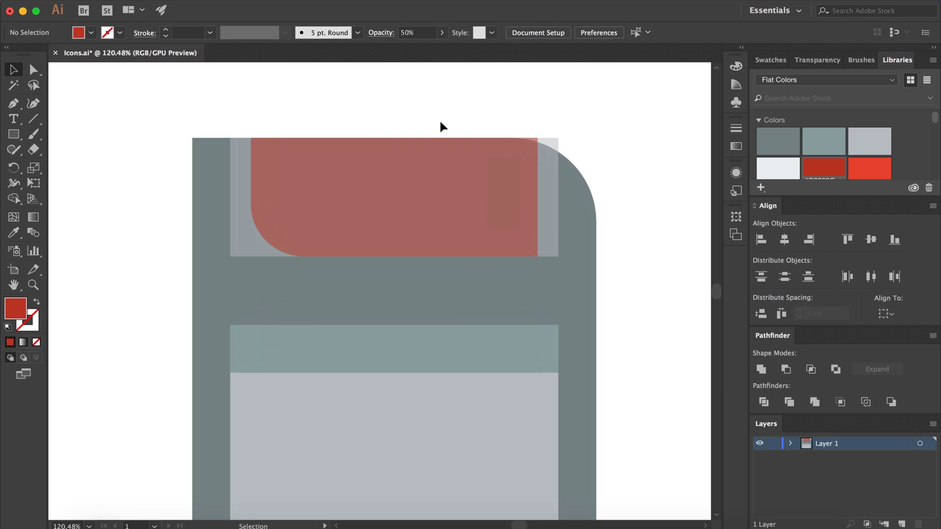
pyautogui.moveTo(363, 197); pyautogui.dragTo(384, 197)
pyautogui.click(521, 98)
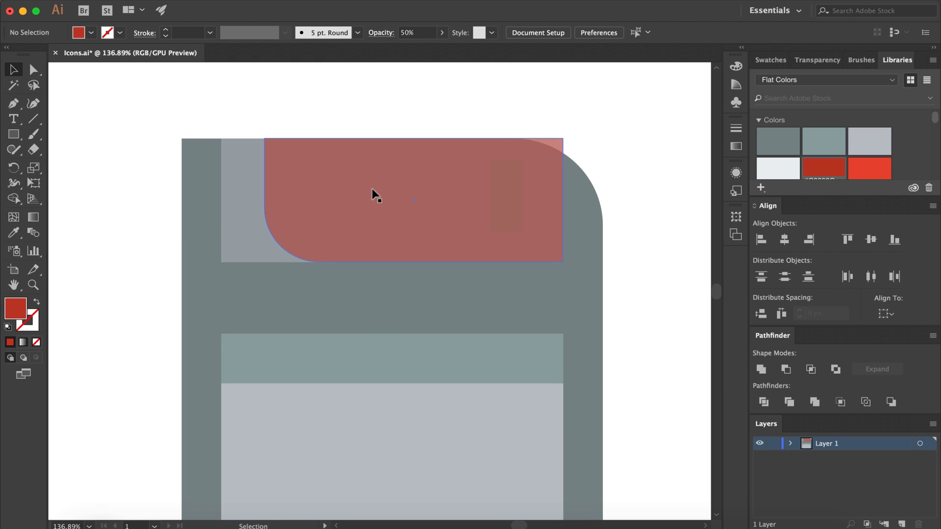
# Step: Recolour the rounded copy grey-blue #94A5A6
pyautogui.click(342, 197)
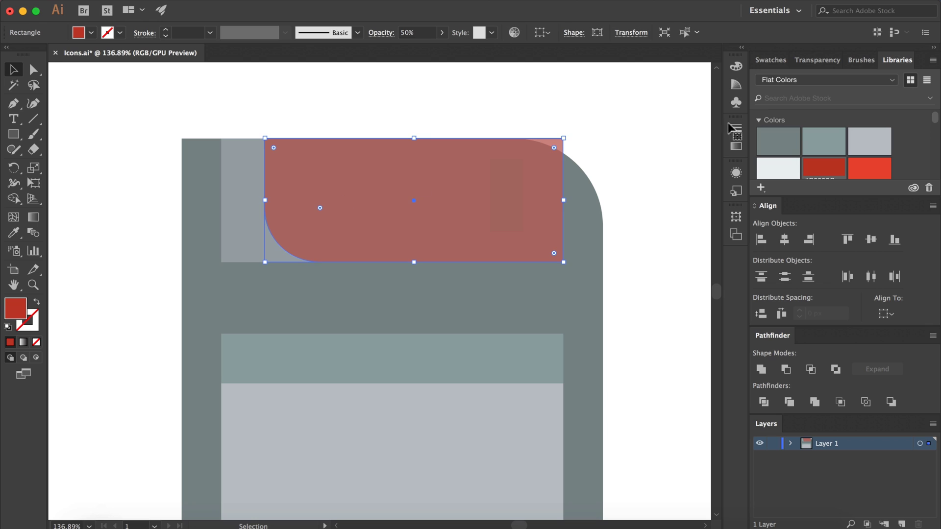
pyautogui.click(823, 141)
pyautogui.click(613, 129)
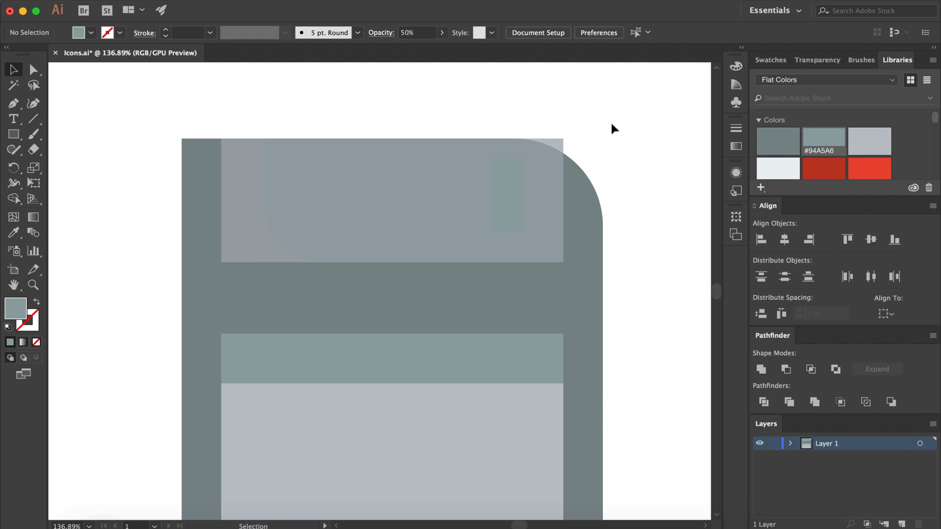
pyautogui.click(468, 192)
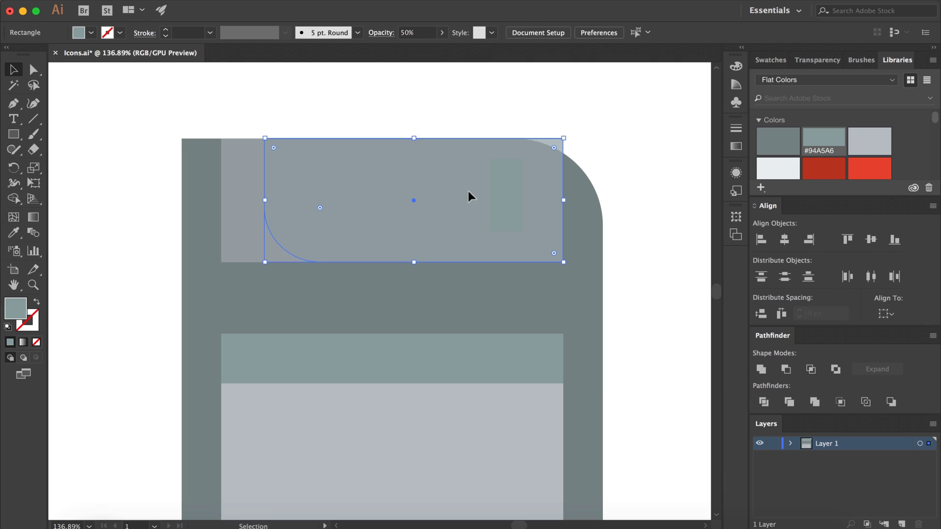
# Step: Give the small slot the darker grey sampled with the Eyedropper
pyautogui.click(510, 198)
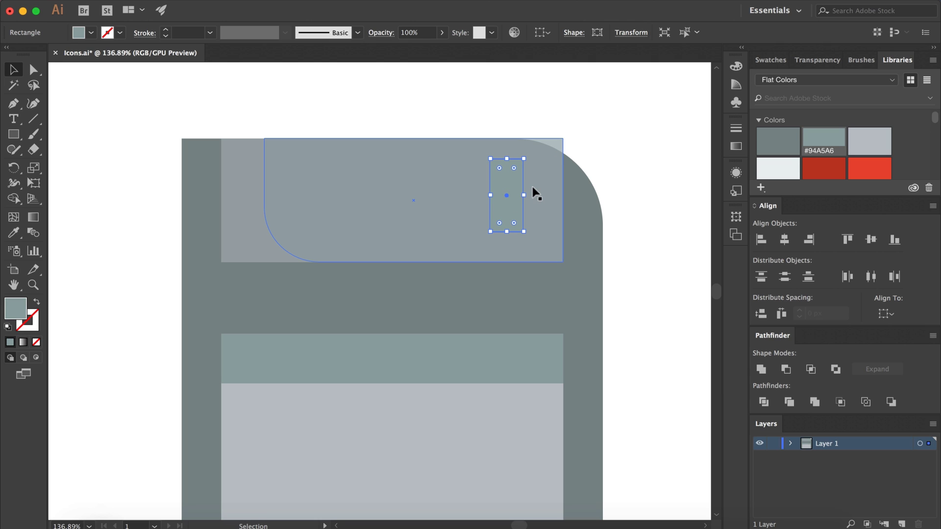
pyautogui.press('i')
pyautogui.click(581, 227)
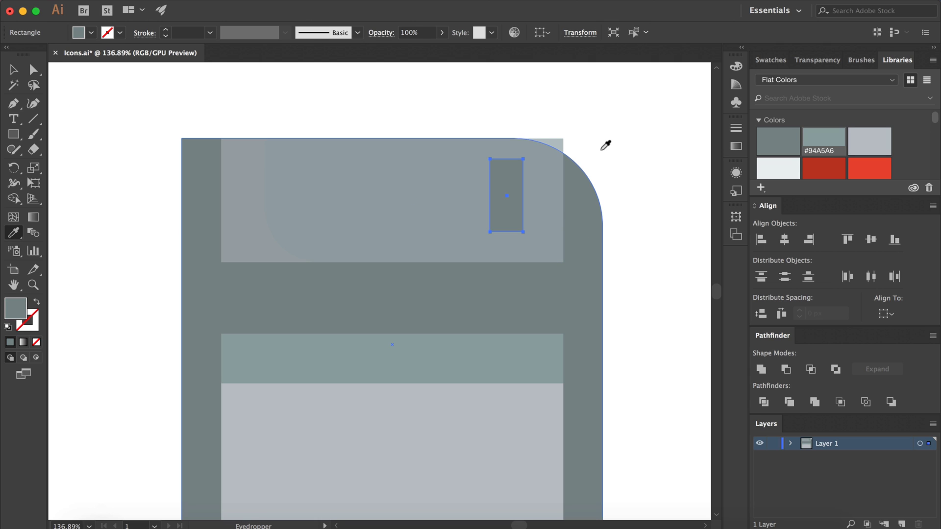
pyautogui.press('v')
pyautogui.click(621, 112)
# Step: Stretch the dark slot taller and fit the whole artboard in view
pyautogui.click(508, 198)
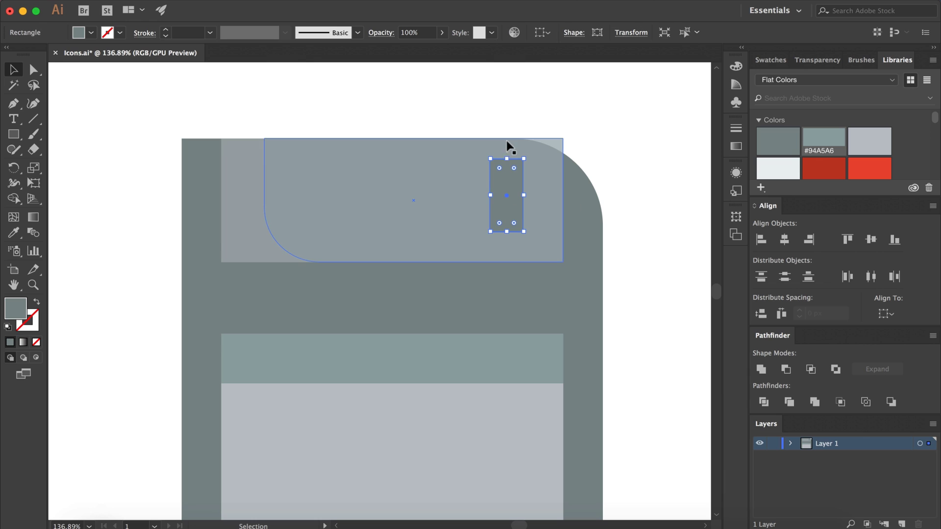
pyautogui.moveTo(510, 231)
pyautogui.mouseDown()
pyautogui.moveTo(508, 240)
pyautogui.moveTo(505, 210)
pyautogui.moveTo(528, 203)
pyautogui.moveTo(507, 204)
pyautogui.mouseUp()
pyautogui.press('super+0')
pyautogui.click(607, 158)
pyautogui.scroll(3, 634, 202)
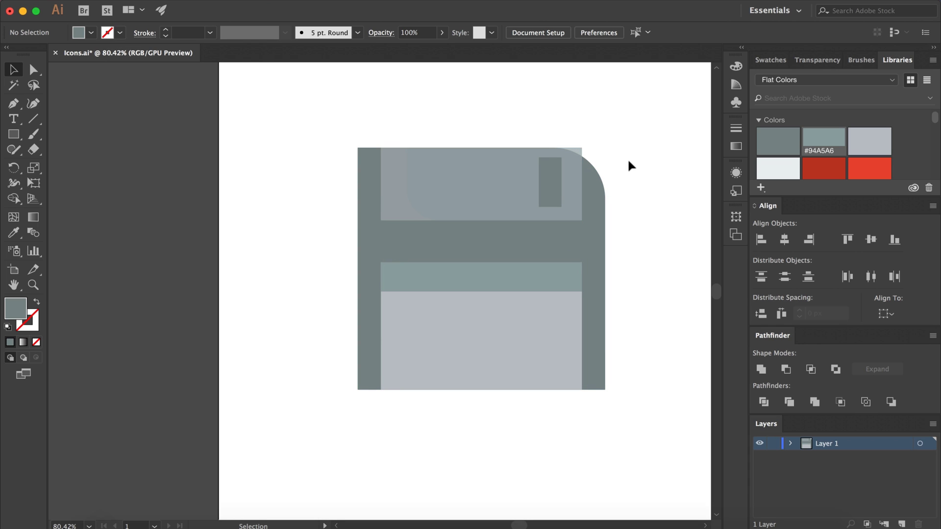
pyautogui.scroll(-2, 627, 158)
pyautogui.scroll(3, 497, 177)
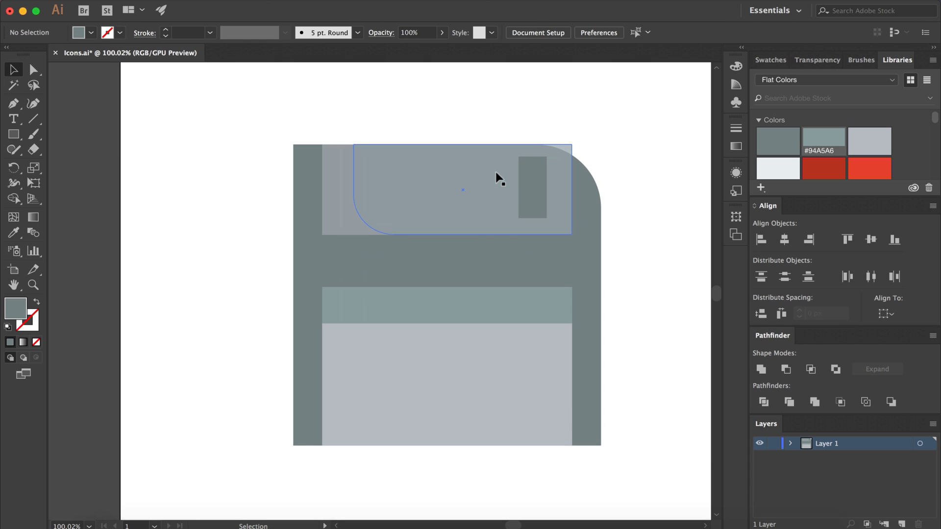
# Step: Recolour the rounded top shape light grey from the Libraries swatches
pyautogui.click(418, 205)
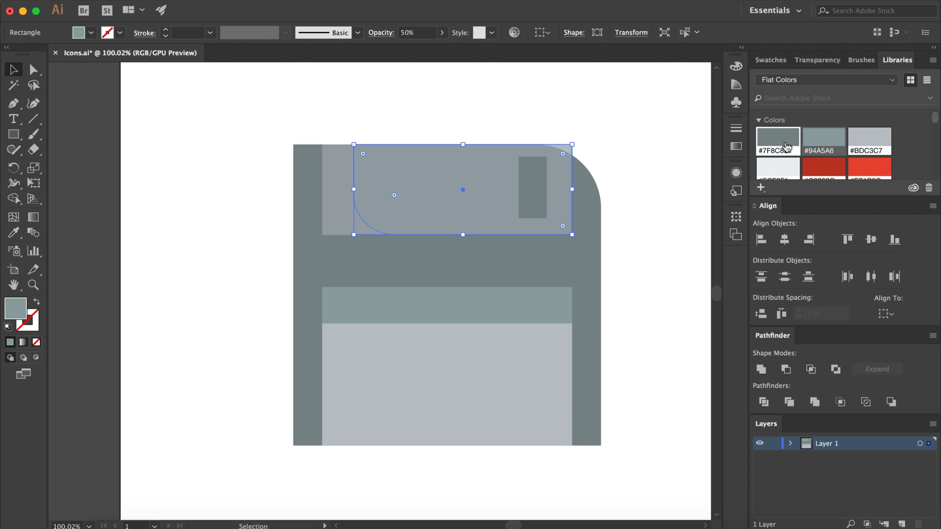
pyautogui.click(841, 152)
pyautogui.click(610, 101)
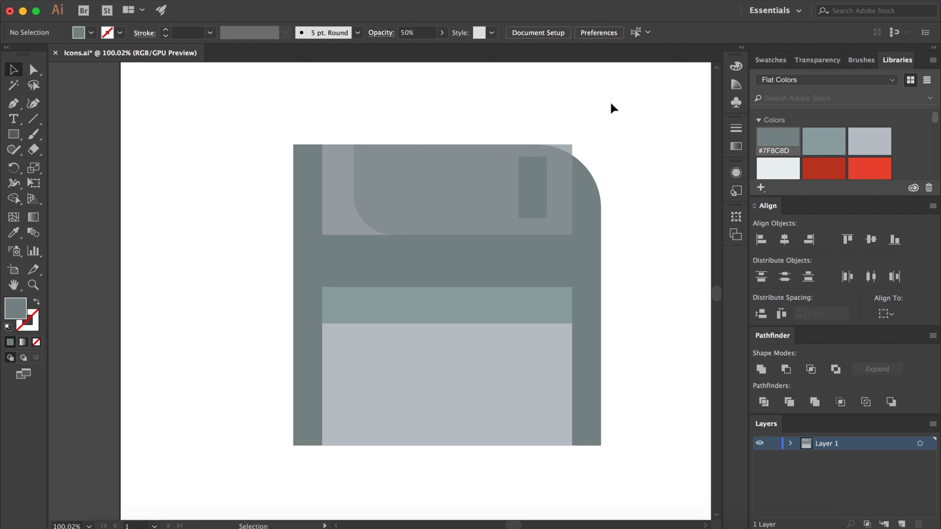
pyautogui.click(508, 147)
pyautogui.click(774, 174)
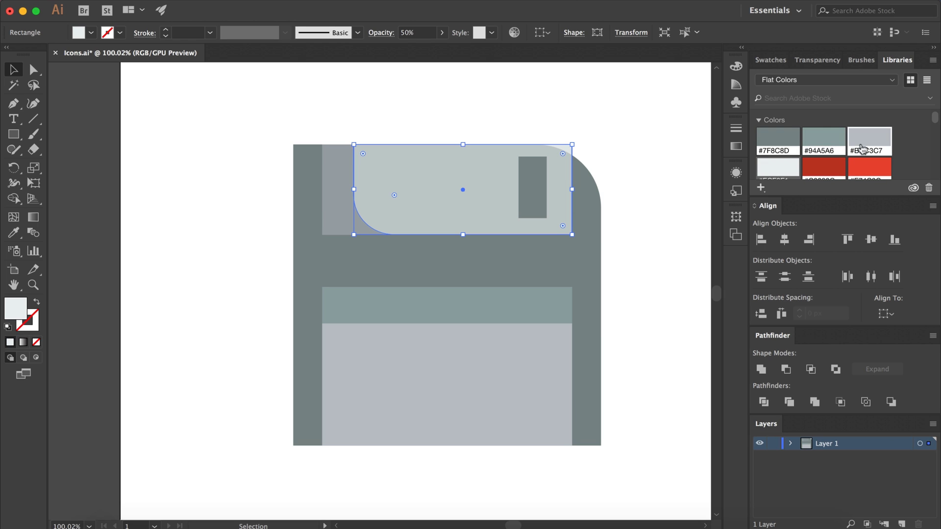
pyautogui.click(661, 150)
pyautogui.scroll(-1, 660, 150)
pyautogui.hscroll(3, 637, 176)
pyautogui.scroll(-1, 637, 176)
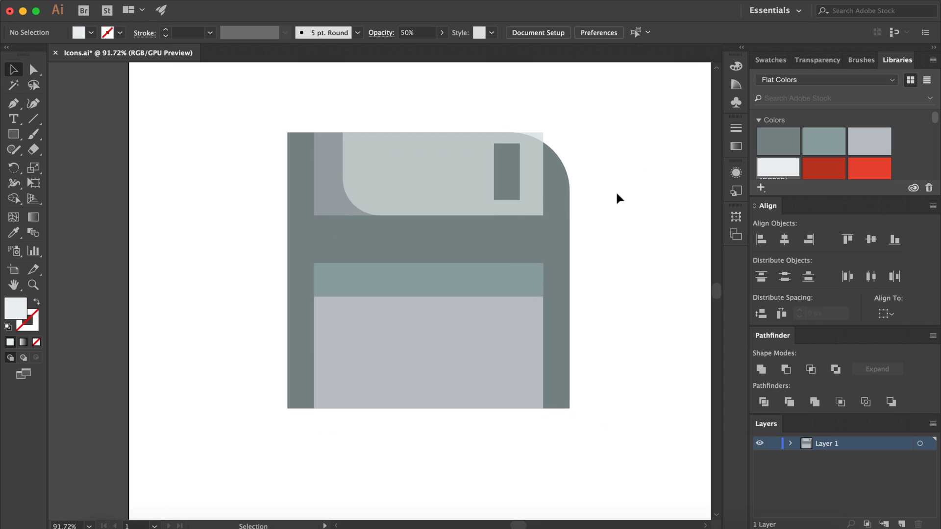
# Step: Give the translucent panel behind it a 20 px corner radius
pyautogui.click(314, 195)
pyautogui.scroll(1, 313, 195)
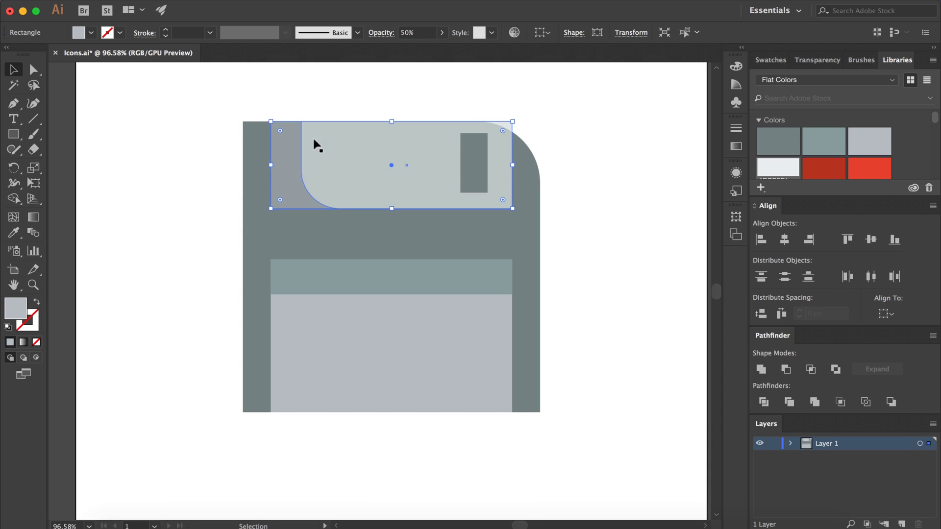
pyautogui.click(573, 33)
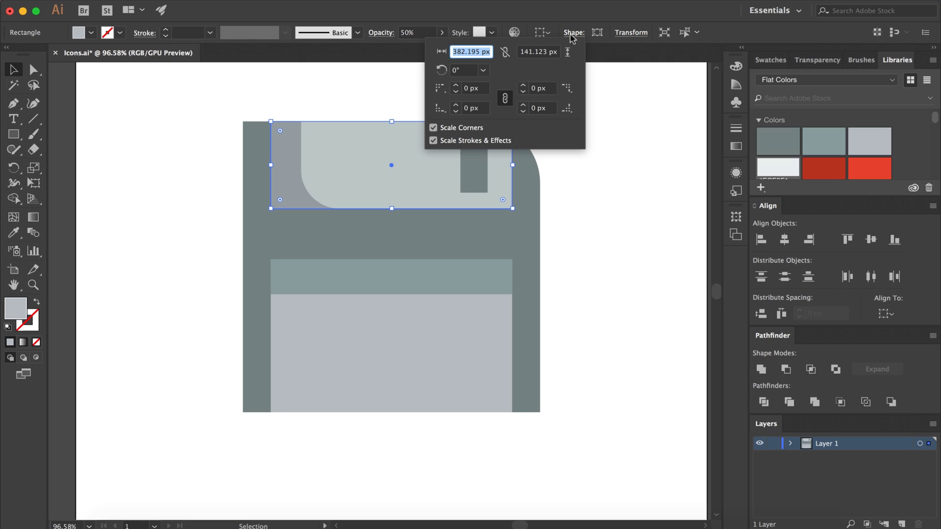
pyautogui.click(473, 88)
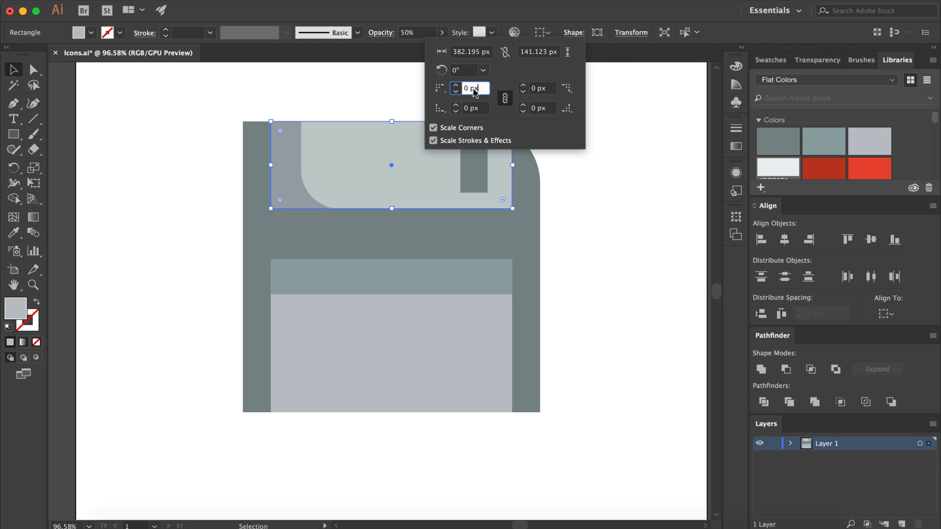
pyautogui.write('20')
pyautogui.press('Return')
pyautogui.click(437, 96)
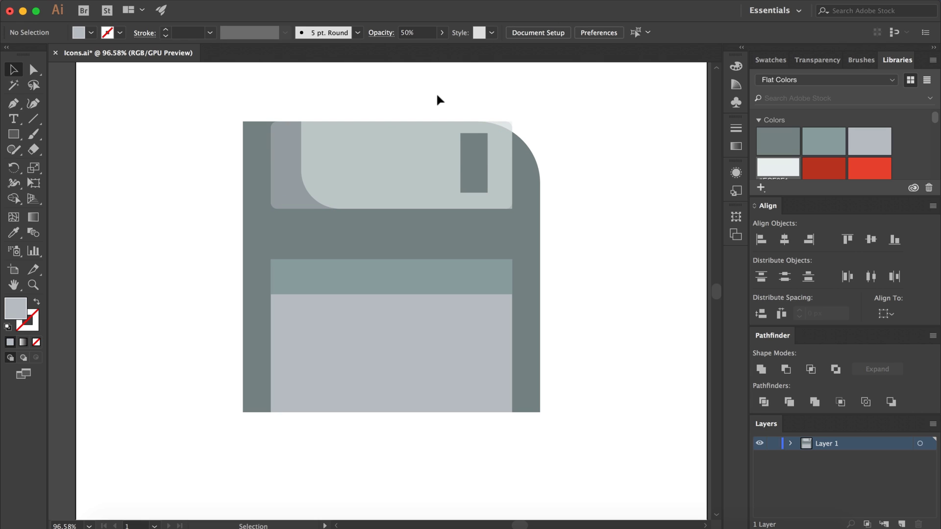
# Step: Round the top-left corner of the lower light rectangle and grey-green band
pyautogui.click(414, 308)
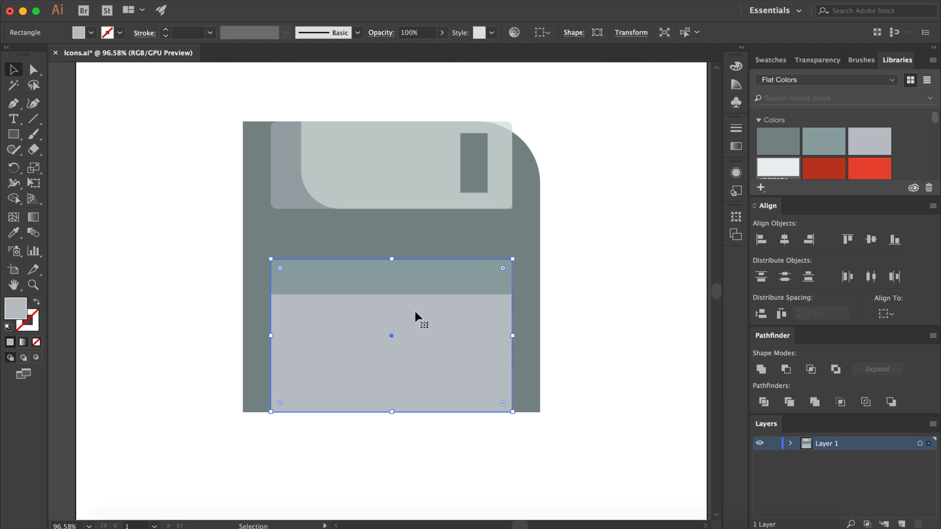
pyautogui.keyDown('shift'); pyautogui.click(430, 278); pyautogui.keyUp('shift')
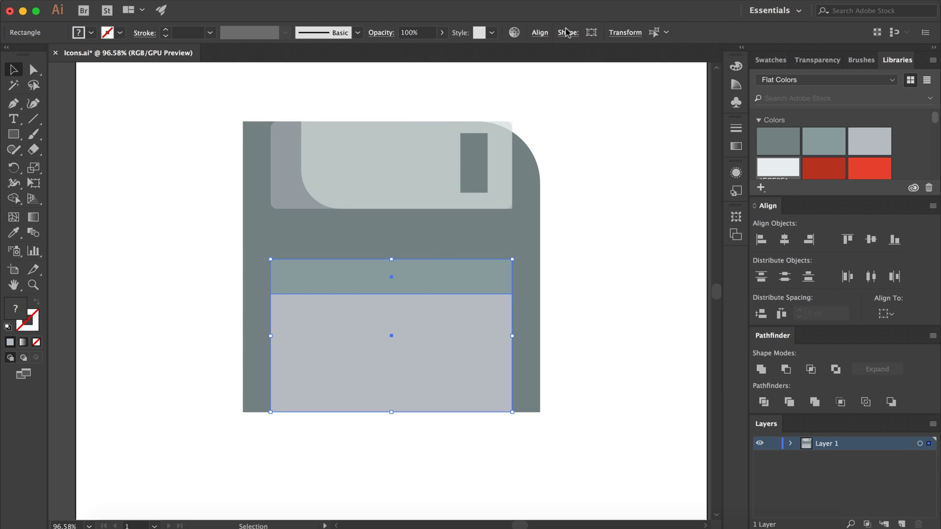
pyautogui.click(567, 33)
pyautogui.click(477, 91)
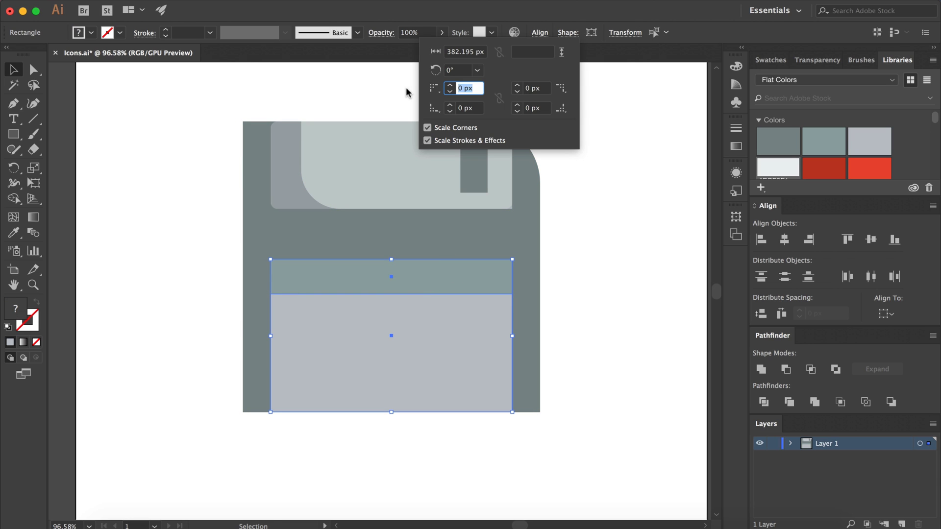
pyautogui.press('Return')
pyautogui.click(607, 211)
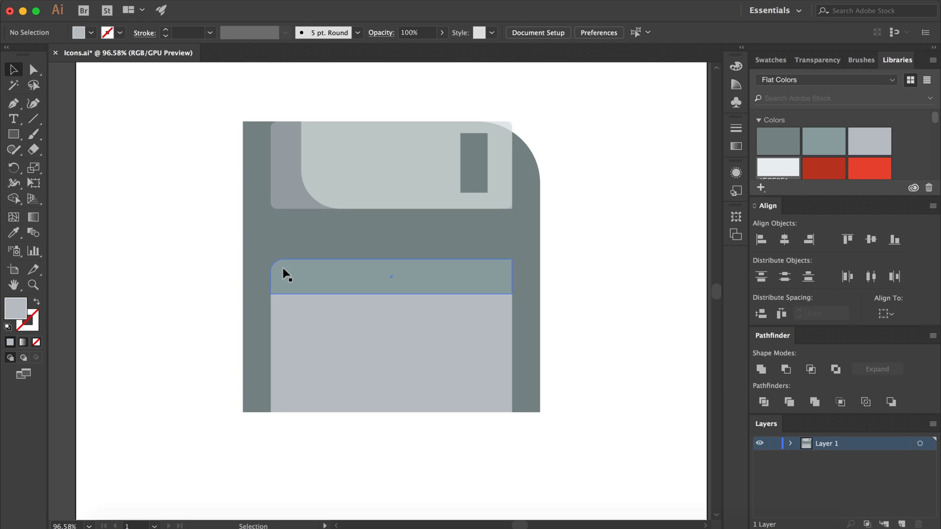
pyautogui.hotkey('ctrl', 'z')
# Step: Give the large lower label rectangle a 20 px corner radius
pyautogui.click(439, 267)
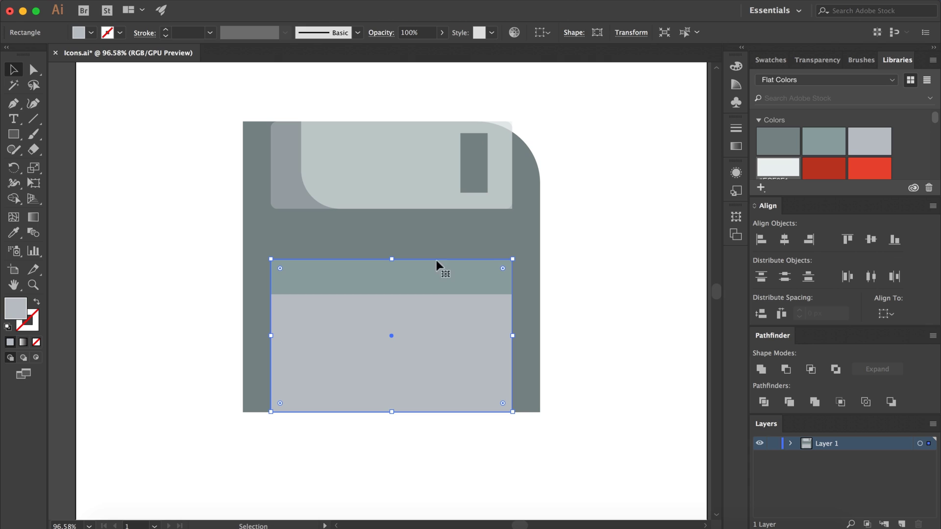
pyautogui.click(572, 33)
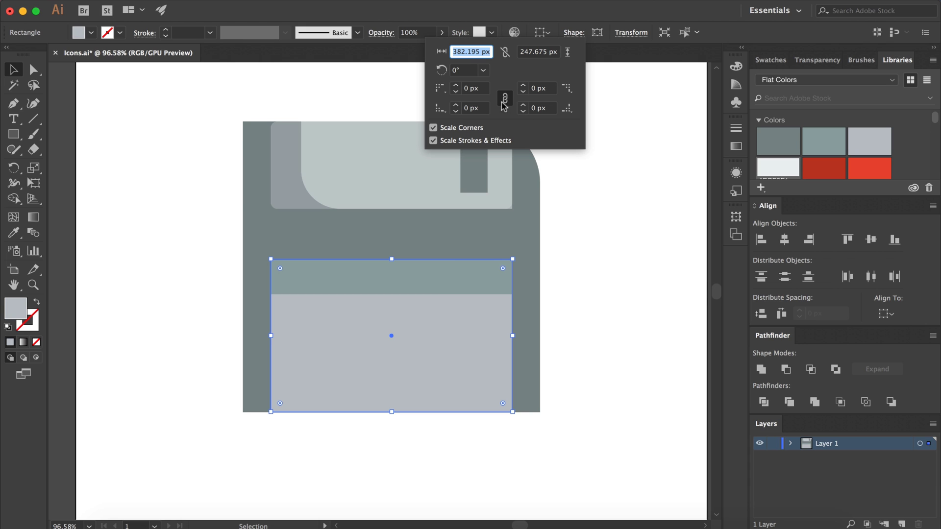
pyautogui.doubleClick(470, 88)
pyautogui.write('20')
pyautogui.press('Return')
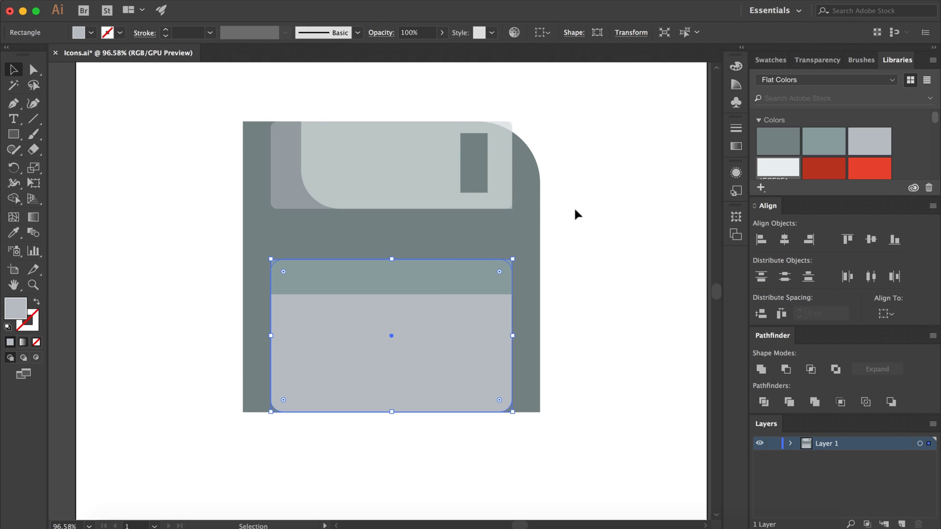
pyautogui.click(575, 210)
pyautogui.scroll(-3, 575, 210)
pyautogui.scroll(3, 538, 210)
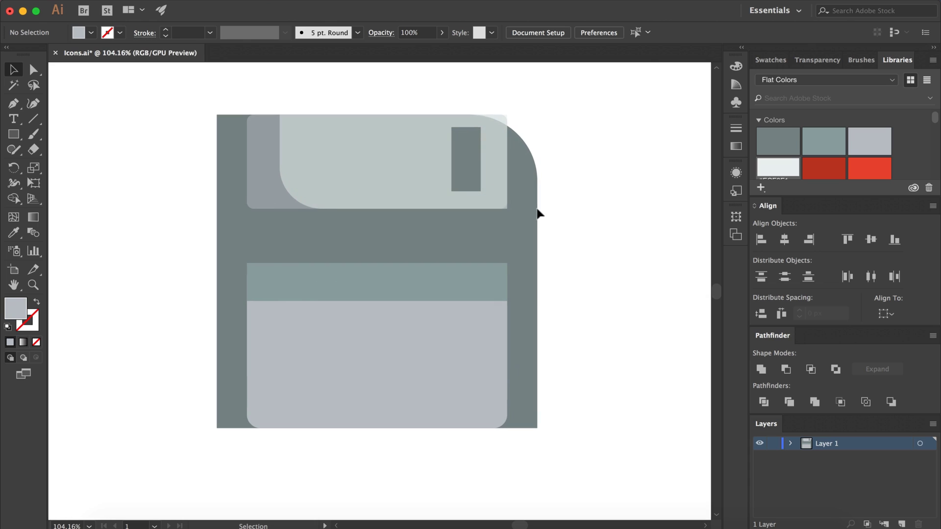
# Step: Round the top shutter rectangle's corners through its corner radius setting
pyautogui.click(281, 197)
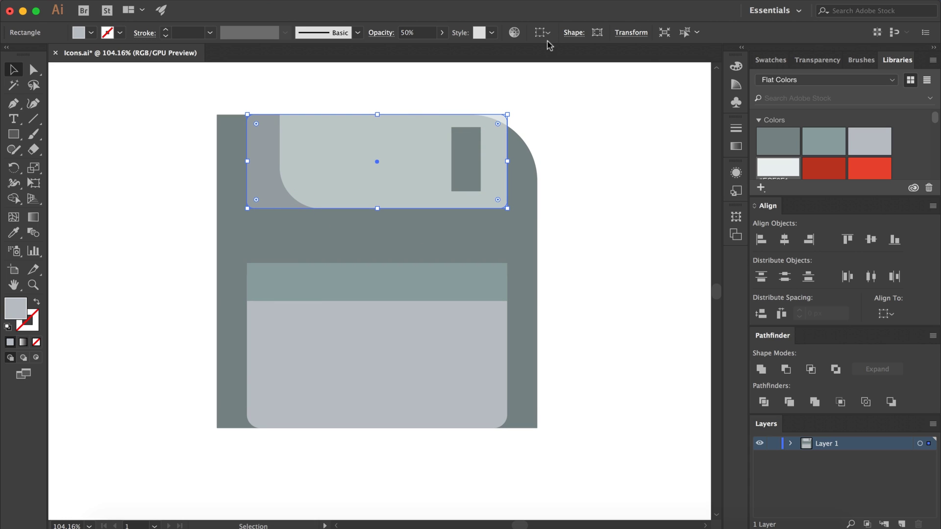
pyautogui.click(572, 33)
pyautogui.click(481, 89)
pyautogui.write('2')
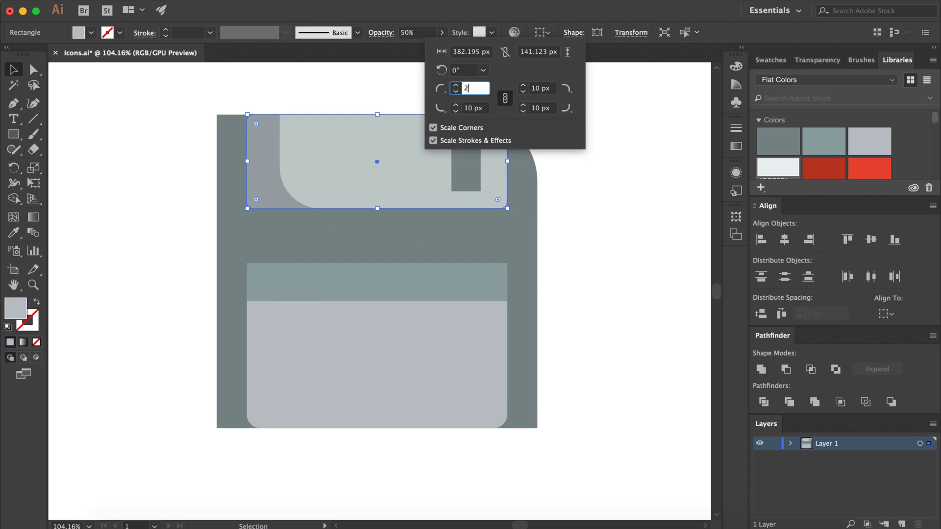
pyautogui.write('0')
pyautogui.press('Return')
pyautogui.click(560, 129)
pyautogui.hotkey('ctrl', '0')
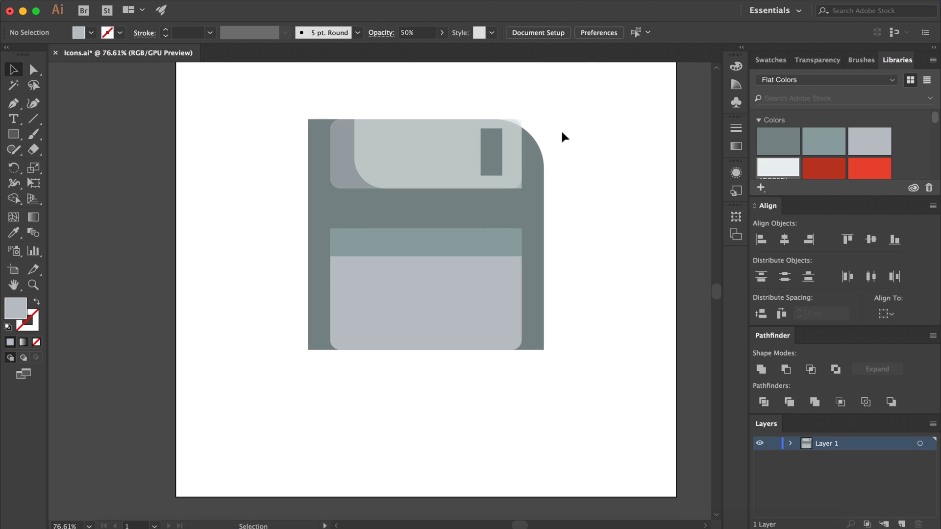
# Step: Review the corner radius settings of the shutter and label rectangles together
pyautogui.click(348, 161)
pyautogui.keyDown('shift'); pyautogui.click(398, 325); pyautogui.keyUp('shift')
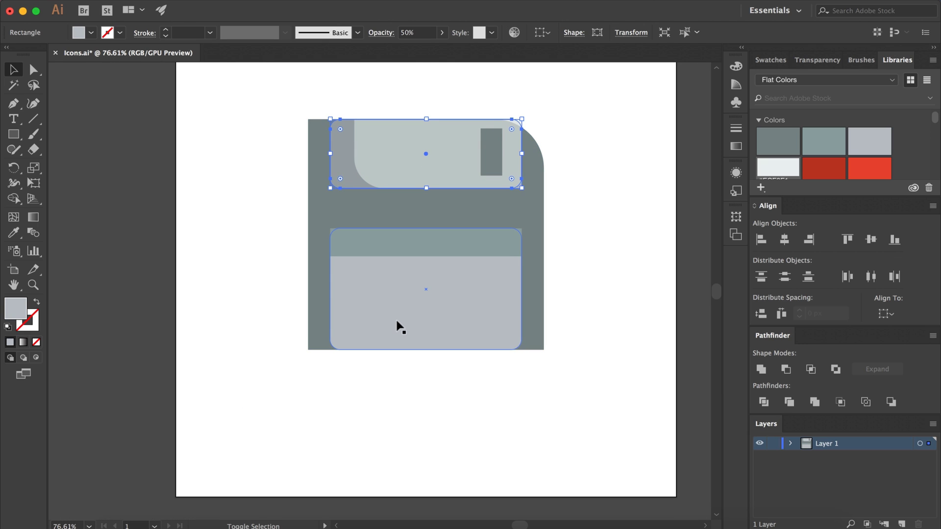
pyautogui.click(561, 33)
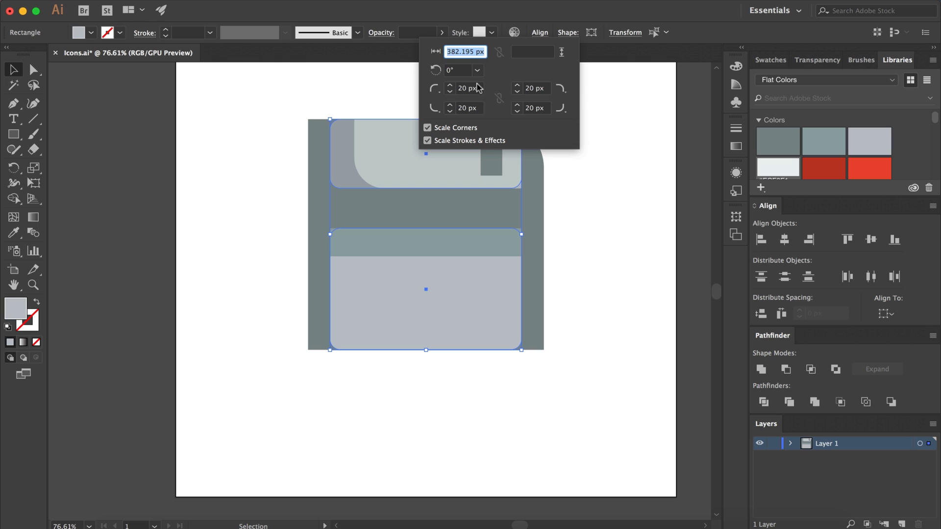
pyautogui.click(449, 93)
pyautogui.click(461, 91)
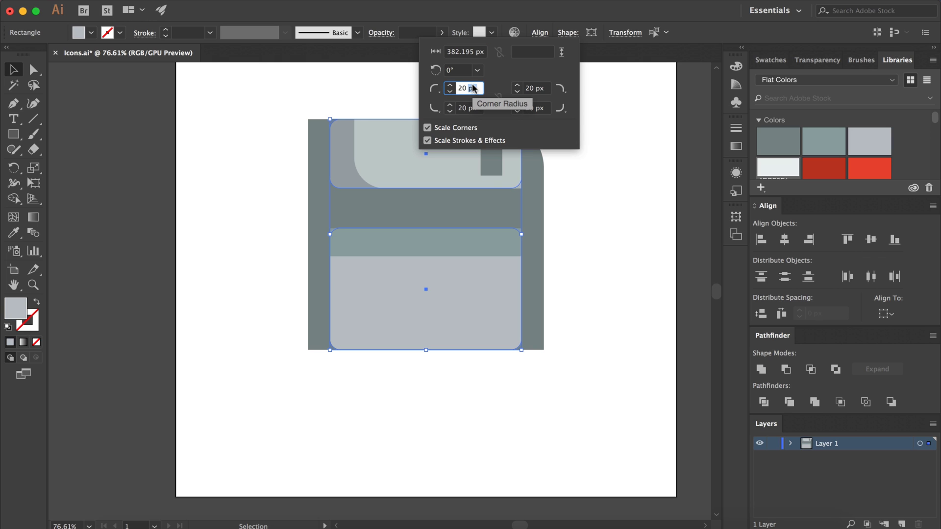
pyautogui.write('10')
pyautogui.press('Return')
pyautogui.click(599, 172)
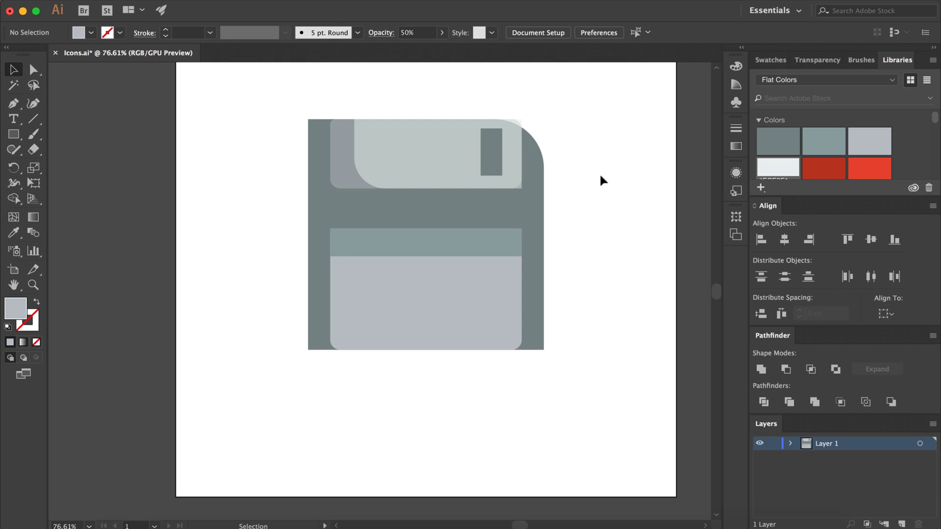
pyautogui.scroll(1, 601, 176)
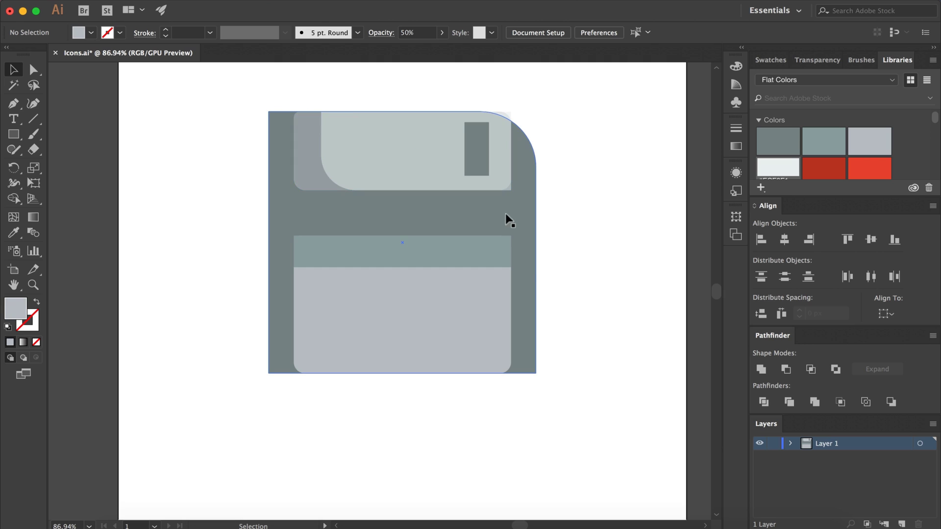
pyautogui.scroll(-1, 556, 282)
pyautogui.scroll(-1, 558, 283)
pyautogui.scroll(2, 444, 355)
pyautogui.scroll(2, 443, 355)
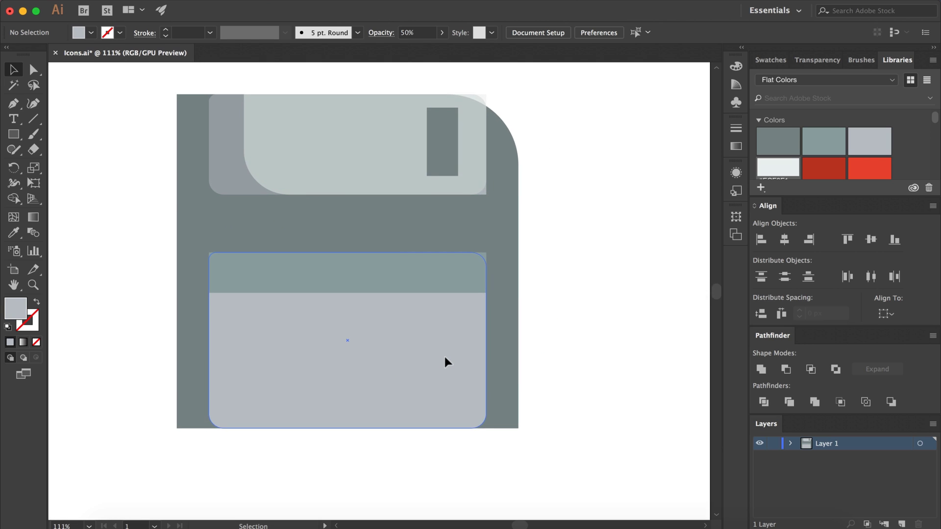
# Step: Unlink the darker stripe's corner radii and set its top corner values separately
pyautogui.click(399, 280)
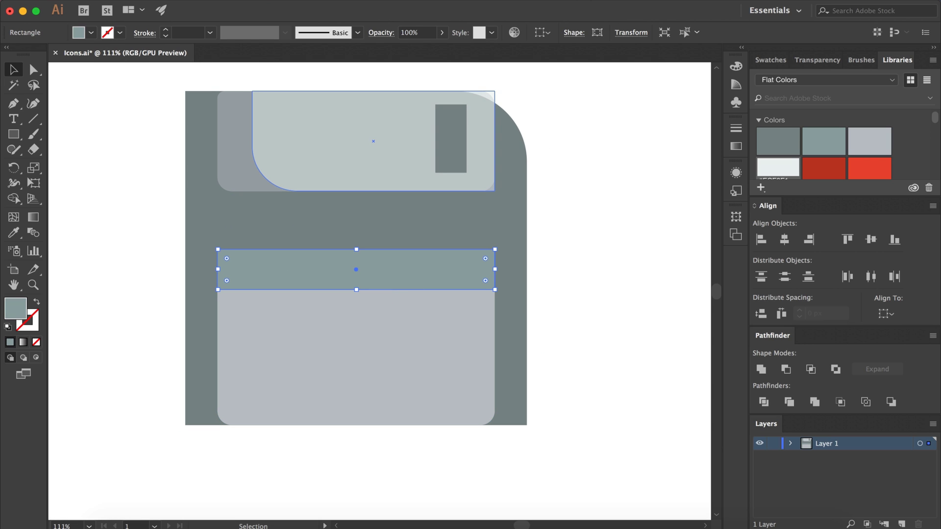
pyautogui.click(574, 33)
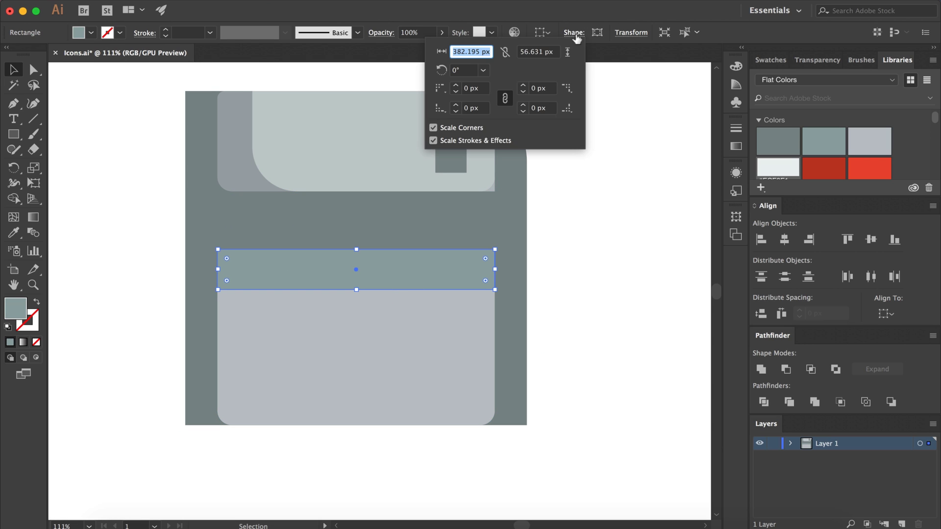
pyautogui.click(506, 100)
pyautogui.click(460, 91)
pyautogui.write('0')
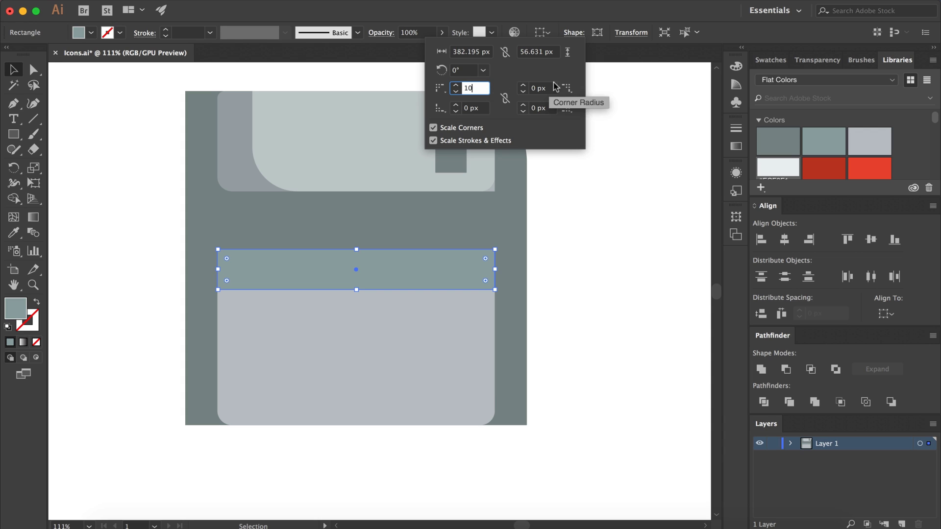
pyautogui.press('Tab')
pyautogui.write('1')
pyautogui.press('Return')
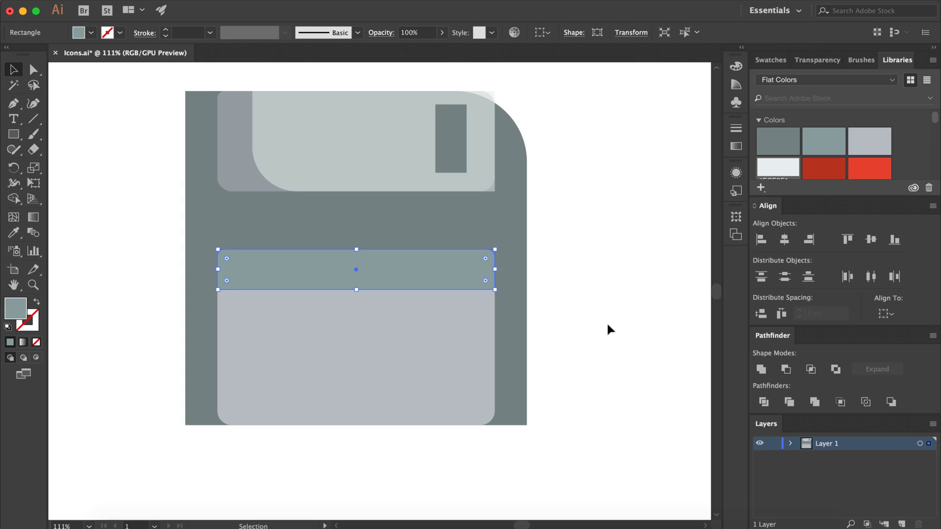
# Step: Unlink the label's corner radii and set its bottom corners to 0 px
pyautogui.click(470, 379)
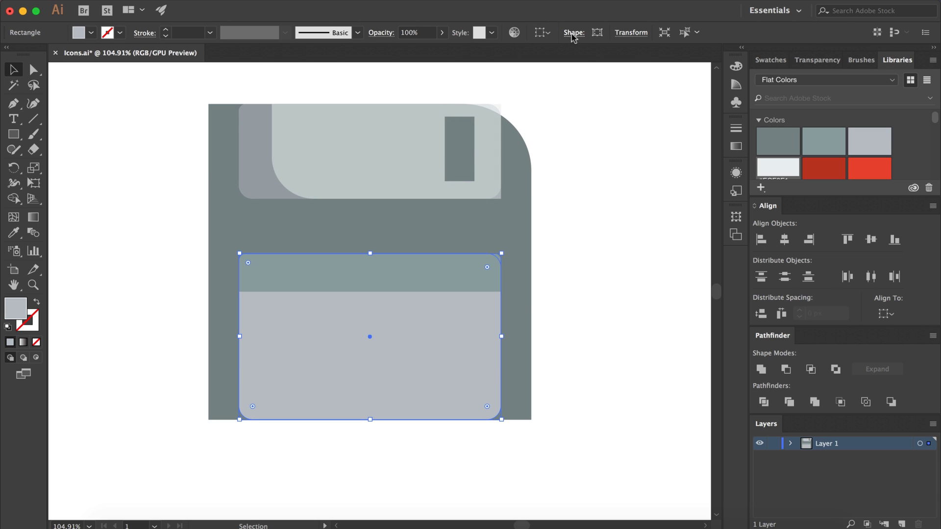
pyautogui.click(573, 33)
pyautogui.click(500, 101)
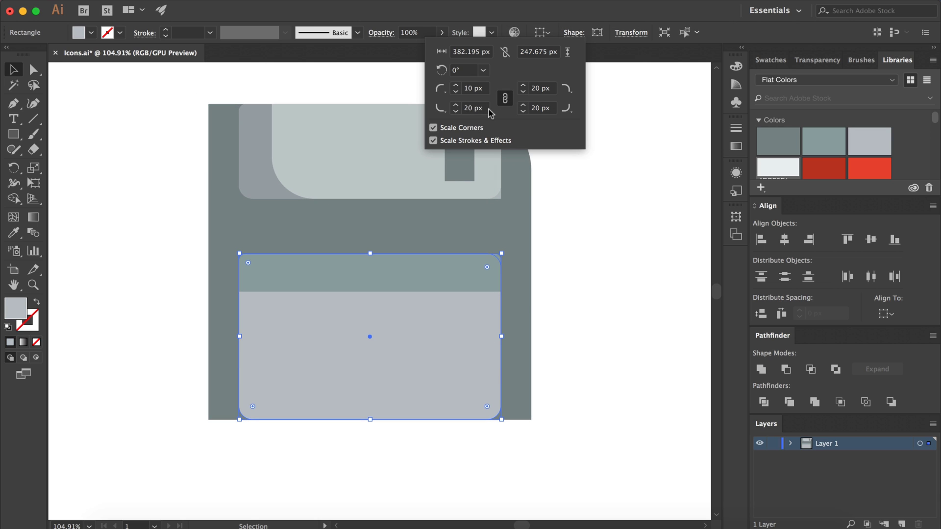
pyautogui.click(507, 98)
pyautogui.click(463, 109)
pyautogui.write('0')
pyautogui.press('Tab')
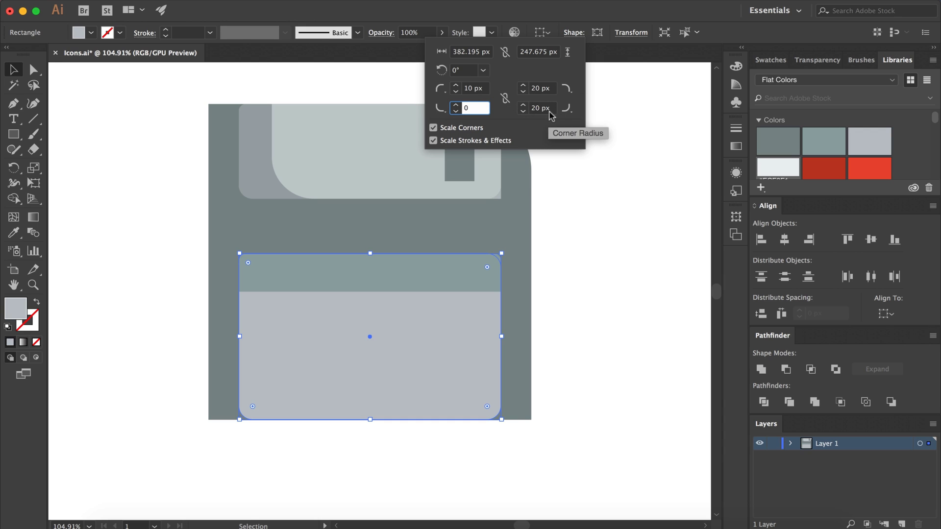
pyautogui.click(542, 88)
pyautogui.write('0')
pyautogui.press('Return')
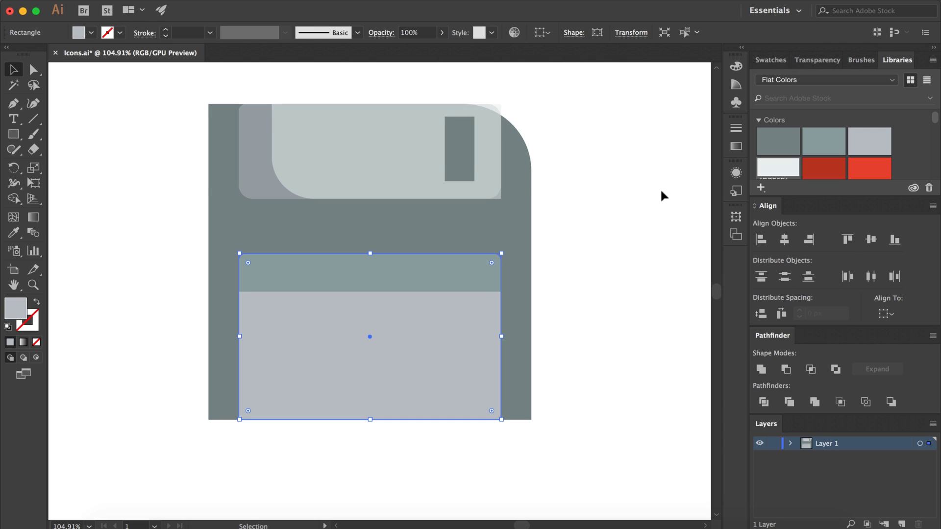
pyautogui.click(660, 187)
pyautogui.keyDown('alt'); pyautogui.scroll(-2, 660, 187); pyautogui.keyUp('alt')
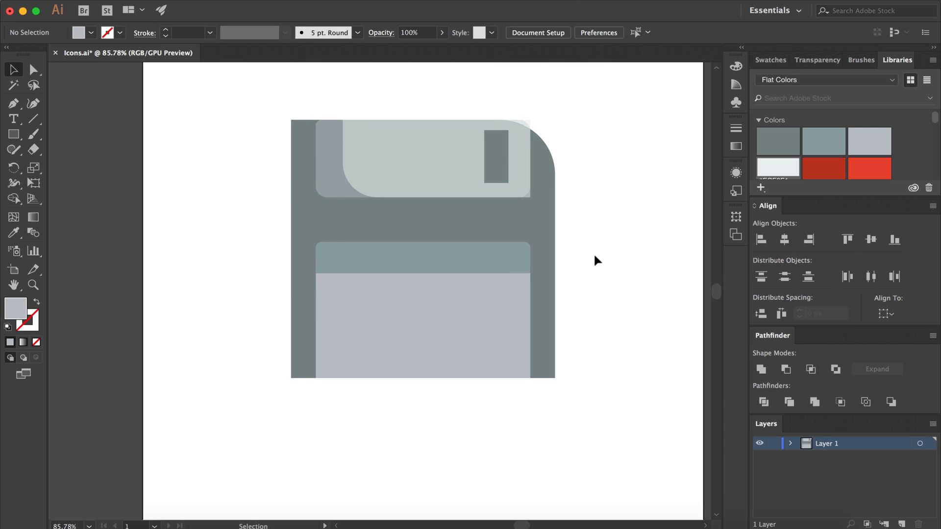
# Step: Round the floppy's outer body corners to about 21 px with the live corner widget
pyautogui.click(303, 233)
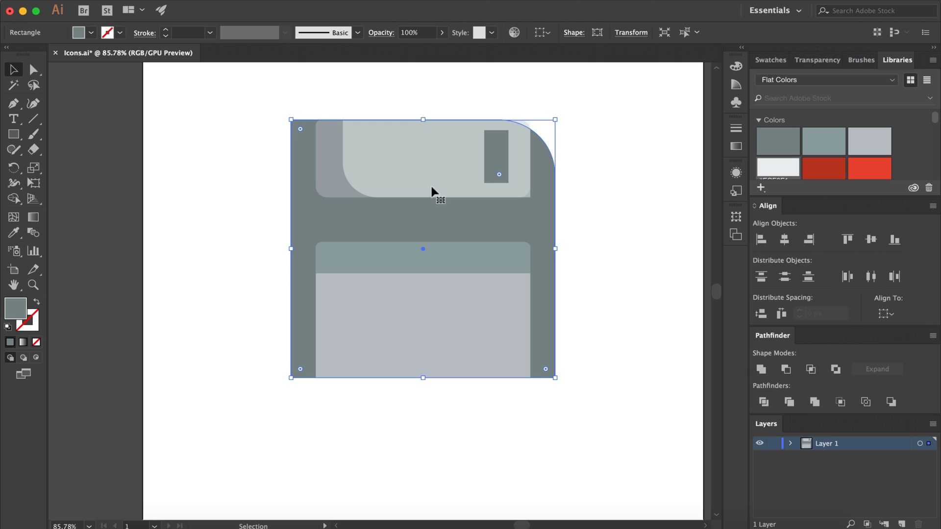
pyautogui.moveTo(301, 129); pyautogui.dragTo(303, 130)
pyautogui.click(326, 92)
pyautogui.hotkey('ctrl', '0')
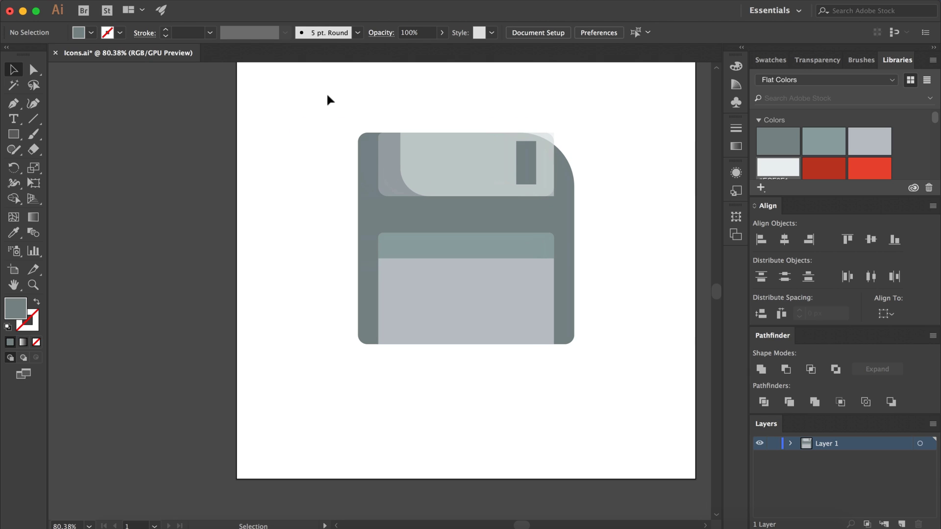
pyautogui.hscroll(1, 308, 362)
# Step: Fine-tune the corner rounding of another floppy shape with its corner widget
pyautogui.click(348, 156)
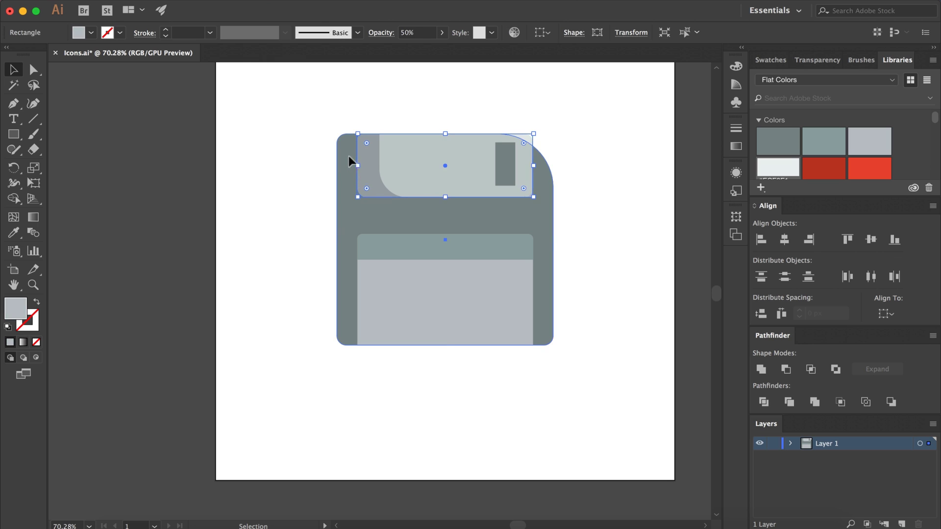
pyautogui.moveTo(347, 146); pyautogui.dragTo(344, 140)
pyautogui.click(302, 142)
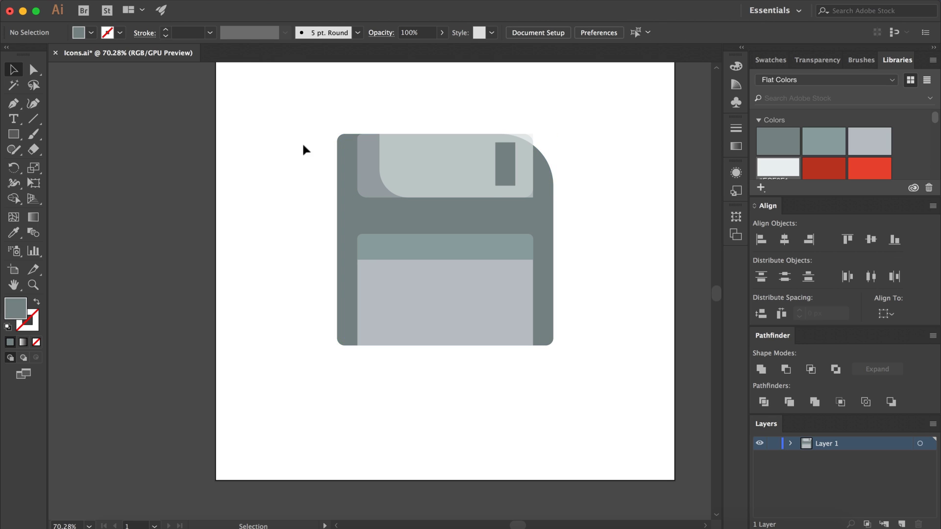
pyautogui.scroll(-2, 303, 145)
pyautogui.scroll(5, 448, 223)
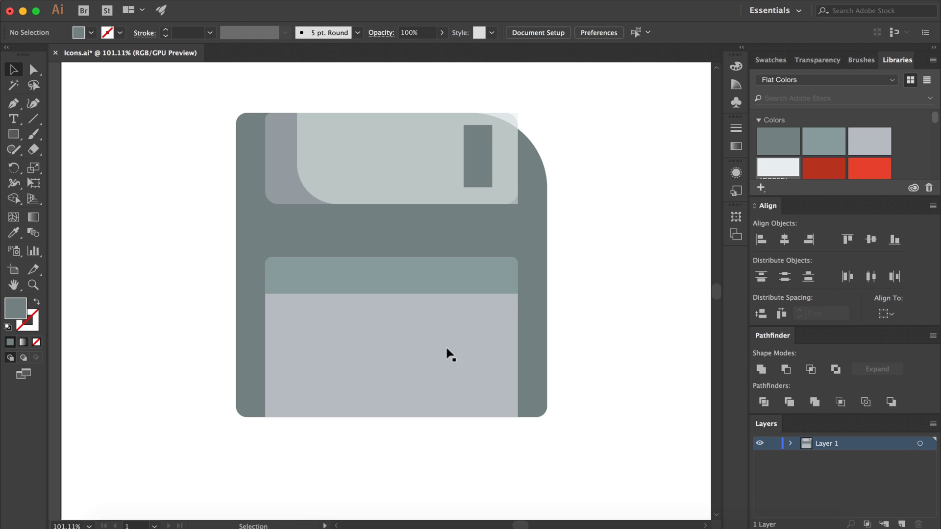
# Step: Draw a small dark square on the floppy's lower label
pyautogui.scroll(1, 447, 353)
pyautogui.scroll(-1, 443, 354)
pyautogui.hscroll(-2, 444, 354)
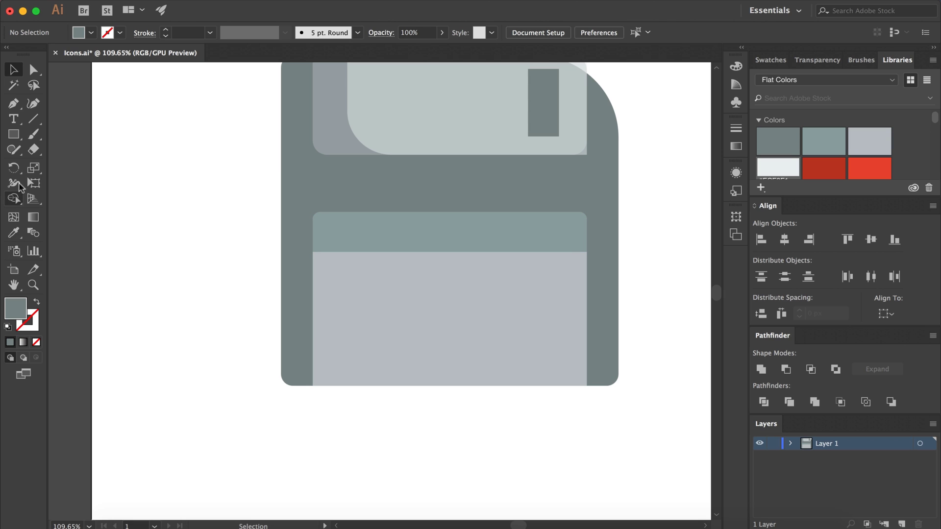
pyautogui.click(14, 134)
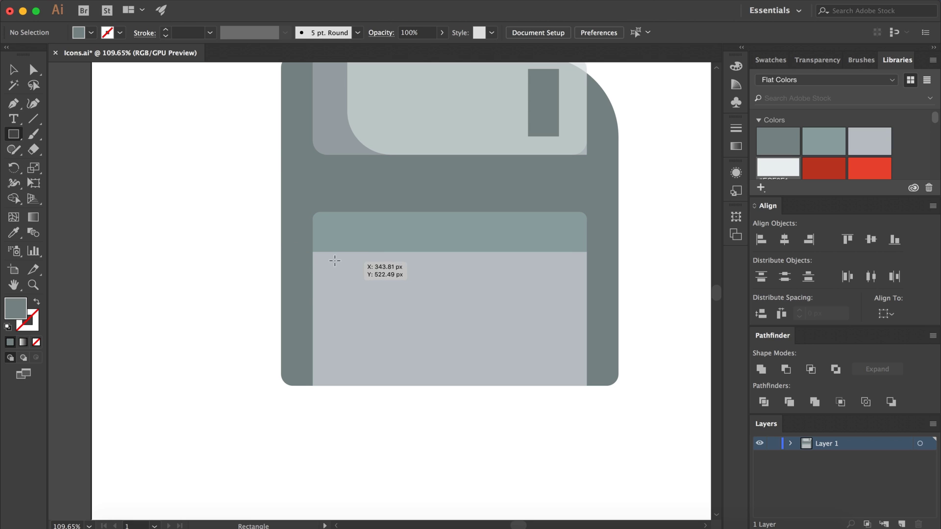
pyautogui.moveTo(324, 260)
pyautogui.mouseDown()
pyautogui.moveTo(397, 308)
pyautogui.moveTo(389, 322)
pyautogui.mouseUp()
pyautogui.press('v')
# Step: Move the square against the label's left edge and nudge it right and down
pyautogui.moveTo(368, 292); pyautogui.dragTo(356, 286)
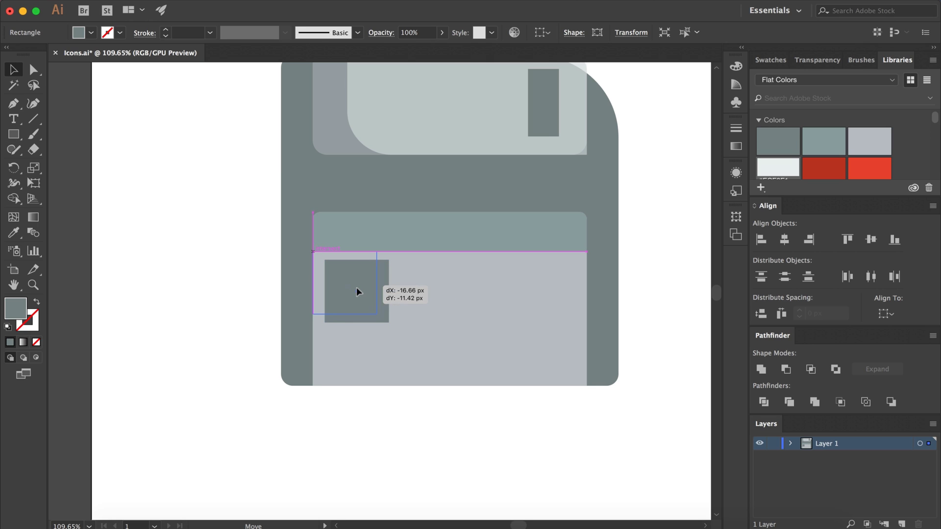
pyautogui.hotkey('shift', 'Right')
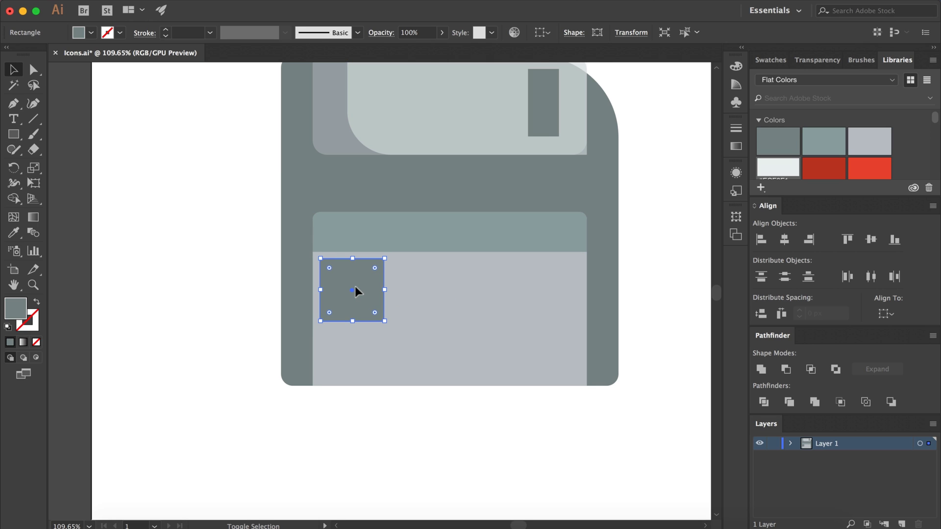
pyautogui.hotkey('shift', 'Down')
pyautogui.hotkey('shift', 'Right')
pyautogui.click(436, 436)
pyautogui.scroll(-1, 435, 436)
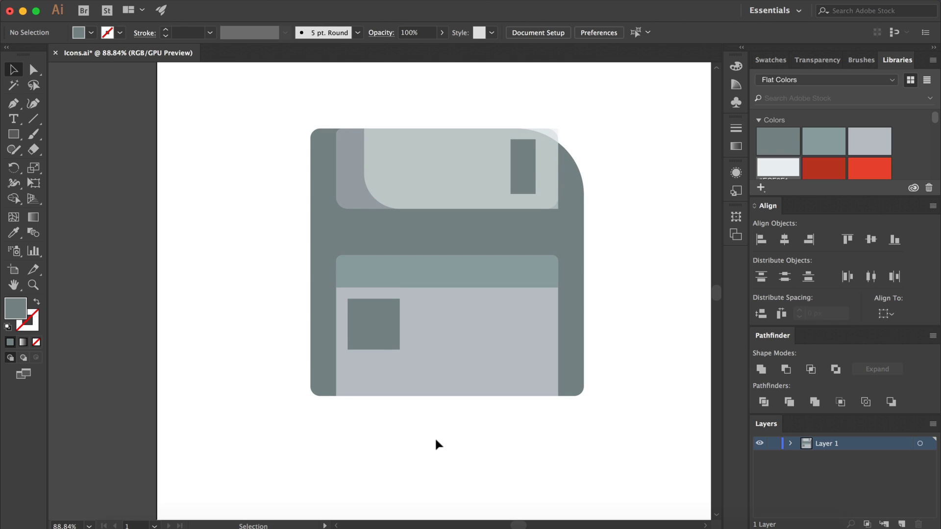
pyautogui.scroll(2, 435, 431)
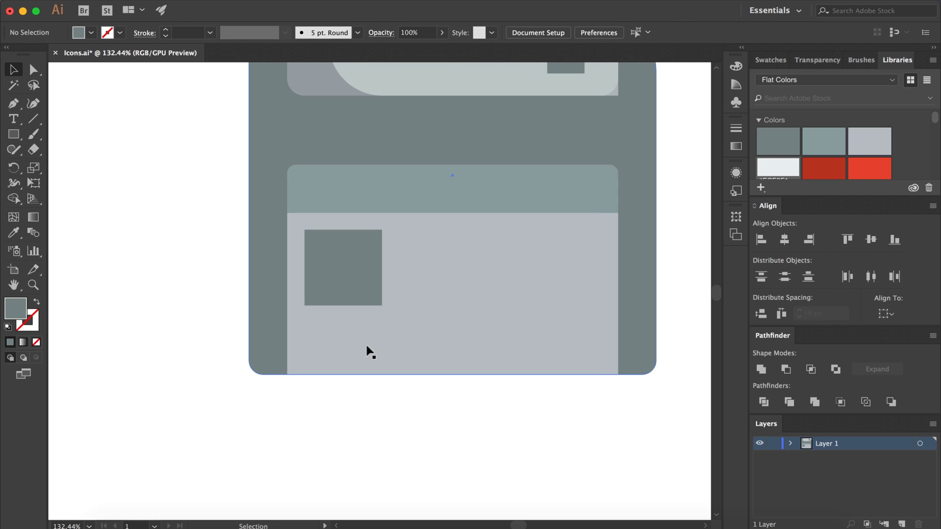
pyautogui.scroll(-1, 480, 438)
pyautogui.scroll(-3, 480, 441)
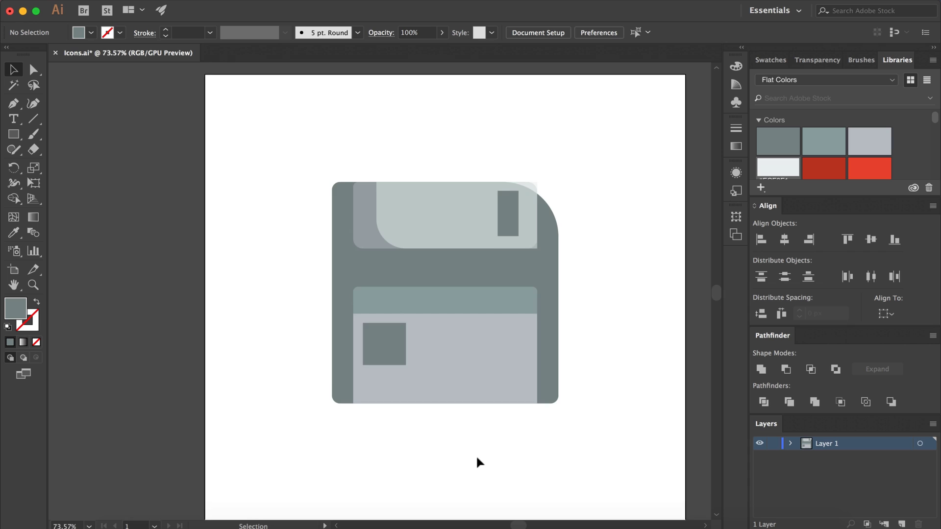
pyautogui.scroll(3, 477, 462)
# Step: Draw a thin bar beside the square and round its ends fully into a pill
pyautogui.moveTo(13, 134); pyautogui.dragTo(64, 133)
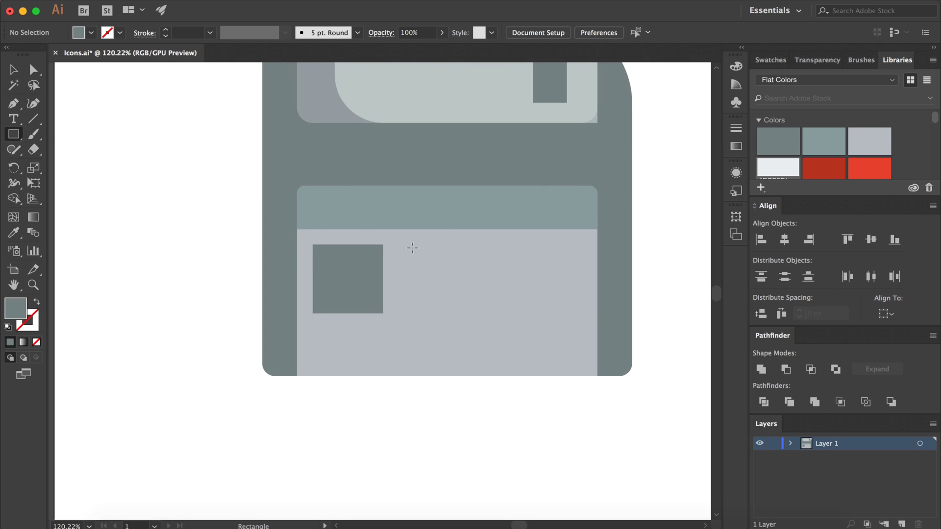
pyautogui.moveTo(410, 245); pyautogui.dragTo(576, 267)
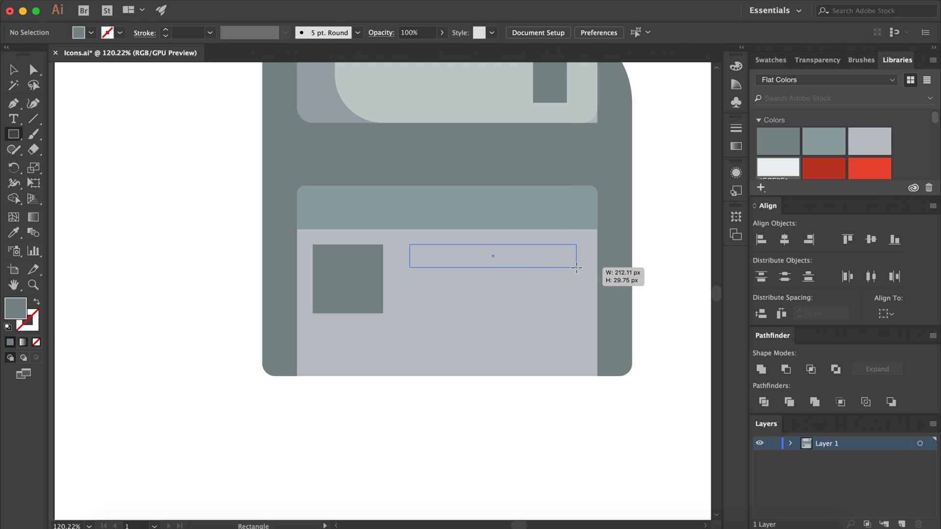
pyautogui.press('v')
pyautogui.moveTo(544, 260); pyautogui.dragTo(537, 262)
pyautogui.press('a')
pyautogui.press('v')
pyautogui.click(468, 434)
pyautogui.hotkey('ctrl', '0')
# Step: Duplicate the pill below, shorten the copy, and move both pills slightly down
pyautogui.scroll(3, 451, 486)
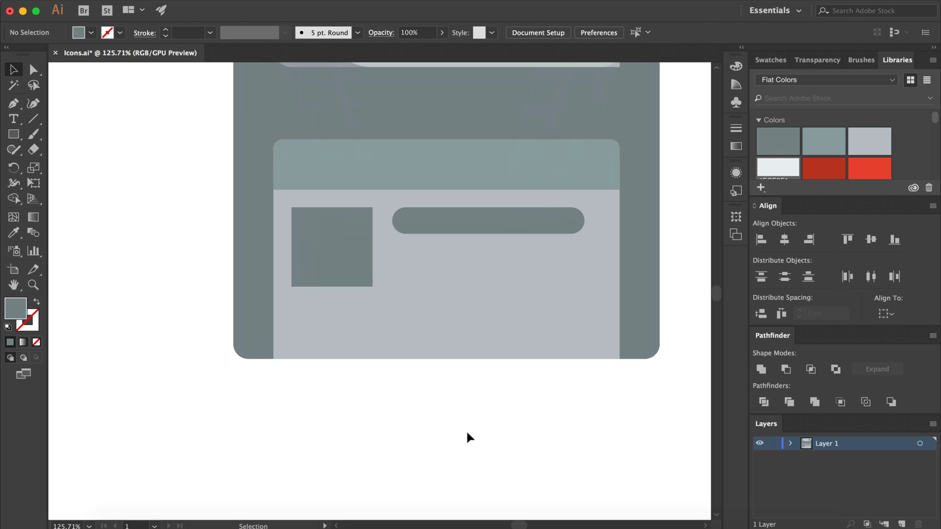
pyautogui.click(496, 228)
pyautogui.moveTo(489, 206); pyautogui.dragTo(521, 257)
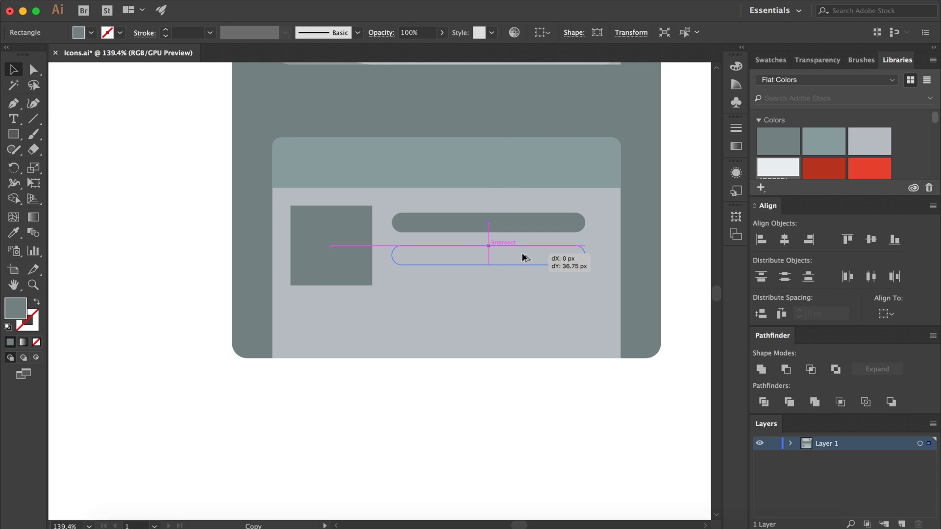
pyautogui.press('a')
pyautogui.moveTo(583, 255)
pyautogui.mouseDown()
pyautogui.moveTo(512, 259)
pyautogui.moveTo(483, 272)
pyautogui.mouseUp()
pyautogui.press('v')
pyautogui.keyDown('shift'); pyautogui.click(498, 227); pyautogui.keyUp('shift')
pyautogui.moveTo(498, 230); pyautogui.dragTo(497, 231)
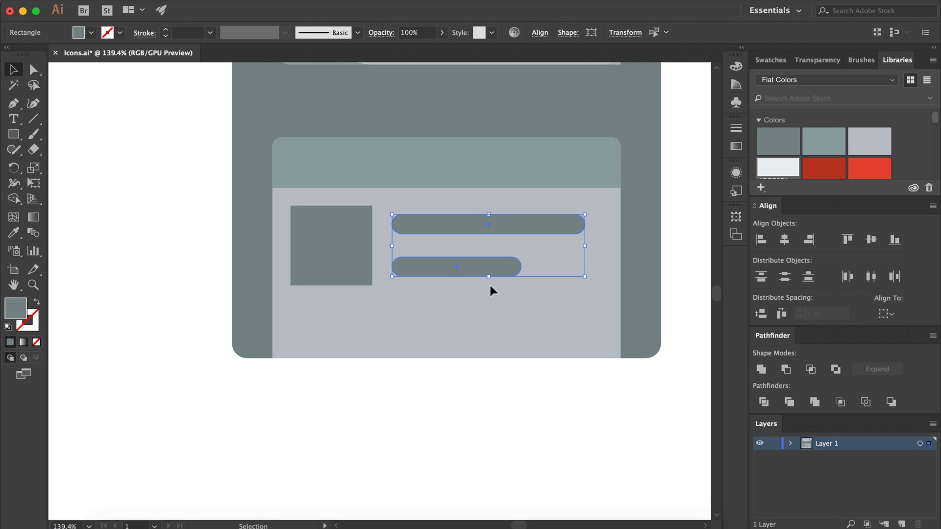
# Step: Copy the top pill down to the label's bottom and stretch it wider
pyautogui.click(455, 399)
pyautogui.hotkey('ctrl', '0')
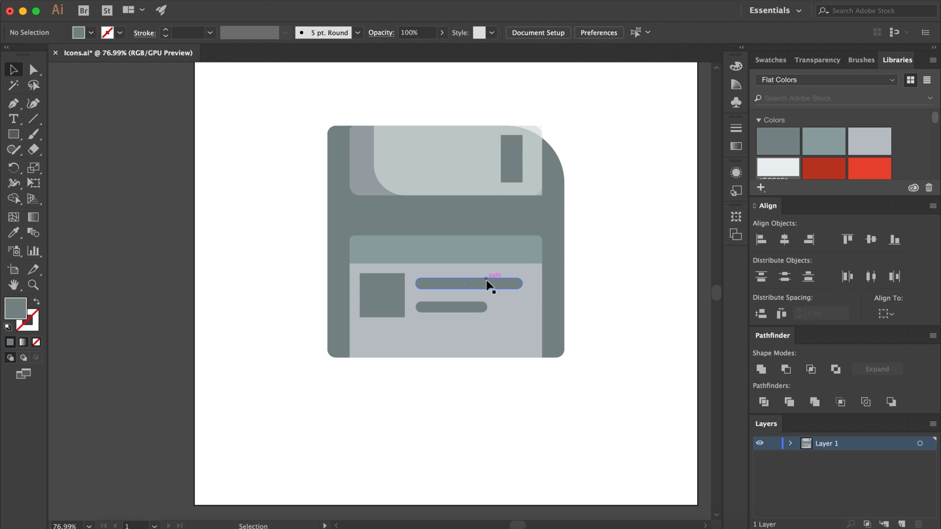
pyautogui.moveTo(487, 285); pyautogui.dragTo(453, 345)
pyautogui.scroll(3, 459, 343)
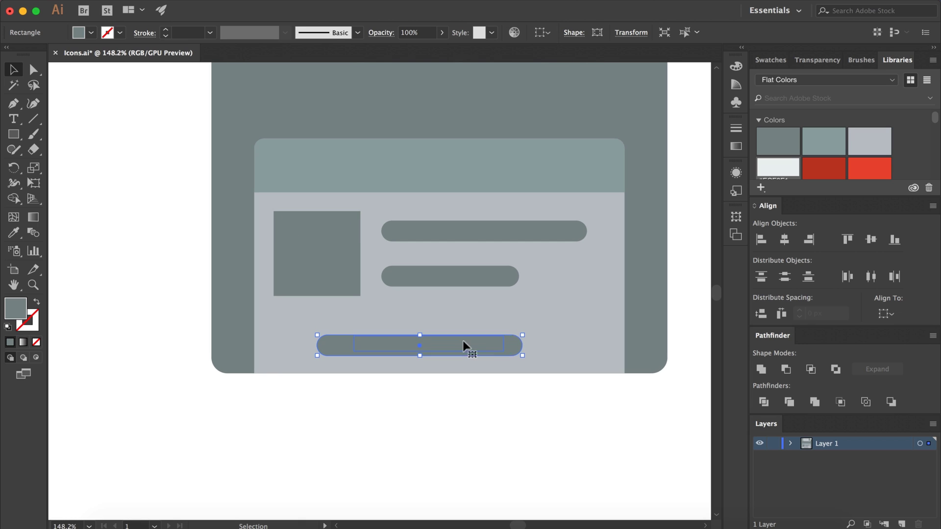
pyautogui.moveTo(522, 346)
pyautogui.mouseDown()
pyautogui.moveTo(590, 346)
pyautogui.moveTo(539, 344)
pyautogui.mouseUp()
pyautogui.moveTo(311, 350); pyautogui.dragTo(301, 349)
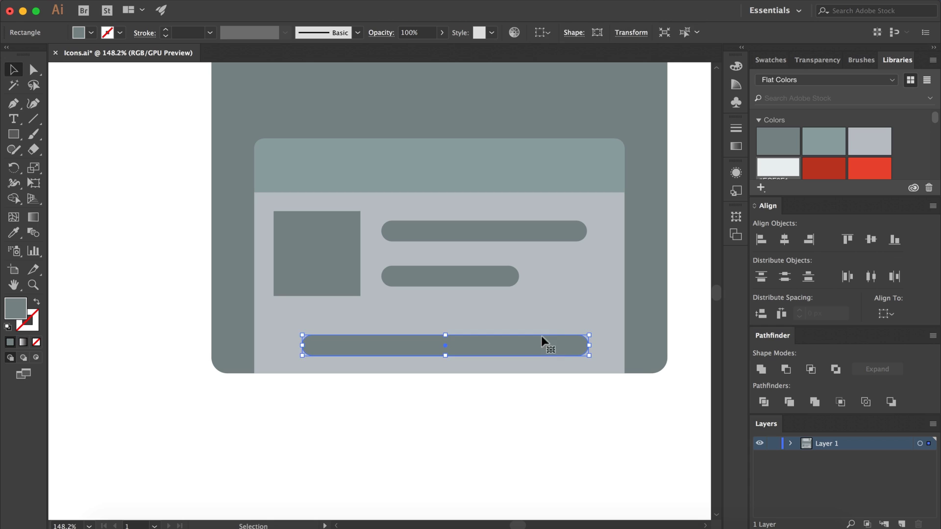
pyautogui.press('a')
pyautogui.press('v')
pyautogui.moveTo(514, 348); pyautogui.dragTo(515, 347)
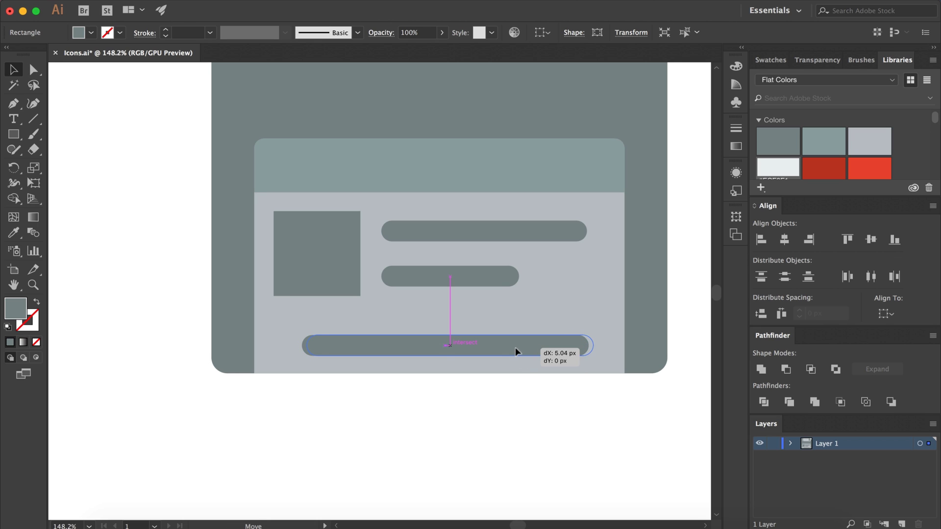
# Step: Horizontally centre the bottom pill on the label card
pyautogui.keyDown('shift'); pyautogui.click(607, 319); pyautogui.keyUp('shift')
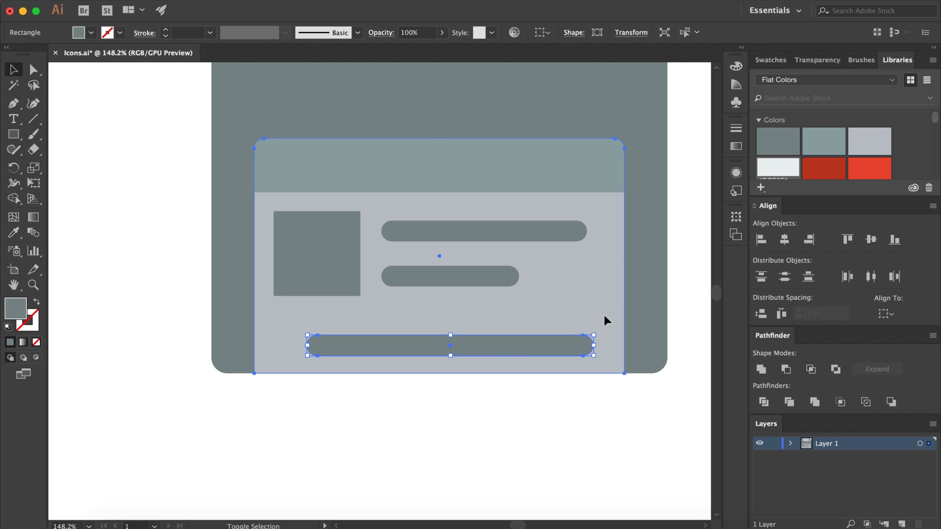
pyautogui.click(808, 240)
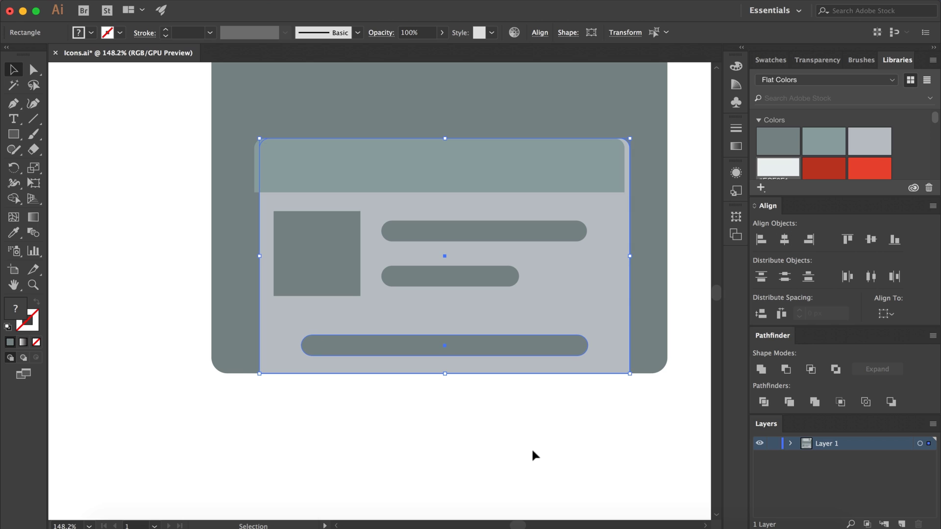
pyautogui.moveTo(615, 277); pyautogui.dragTo(610, 278)
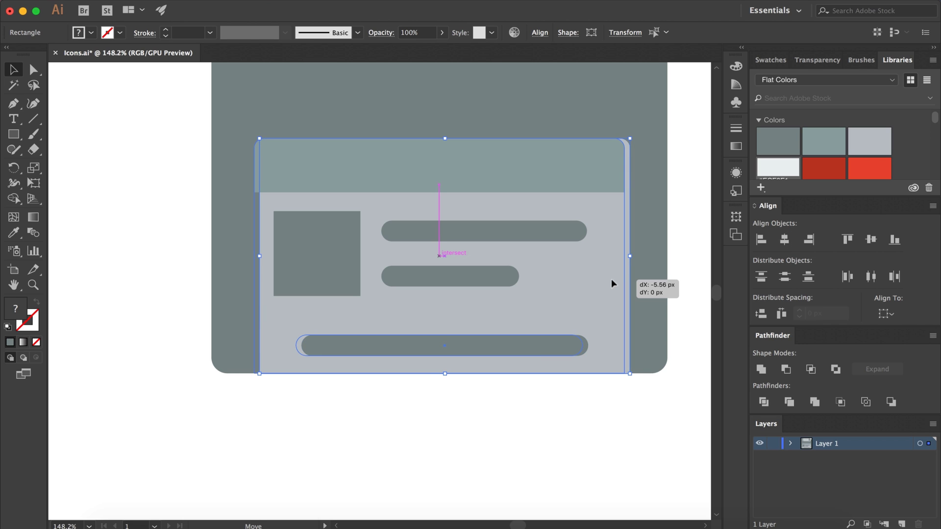
pyautogui.click(576, 394)
# Step: Raise the bottom pill and distribute the three pills' vertical centres evenly
pyautogui.scroll(-3, 577, 404)
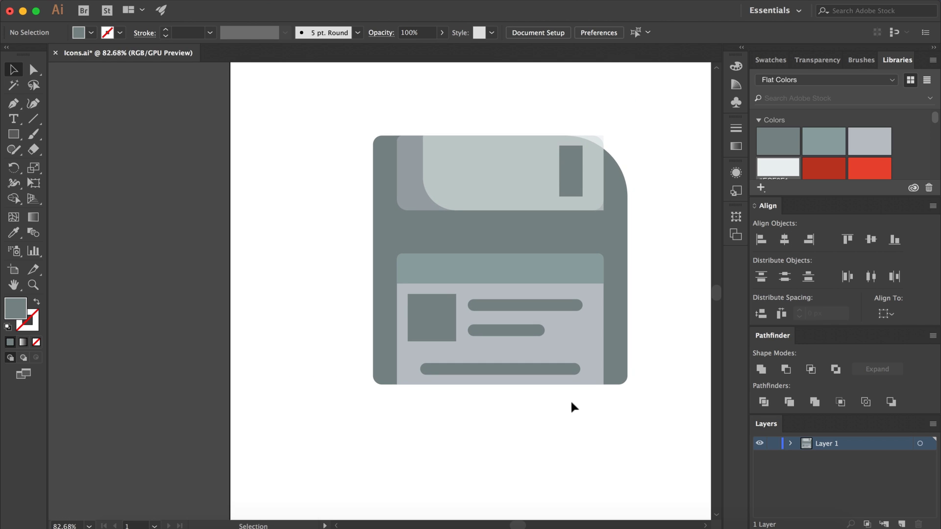
pyautogui.scroll(3, 569, 399)
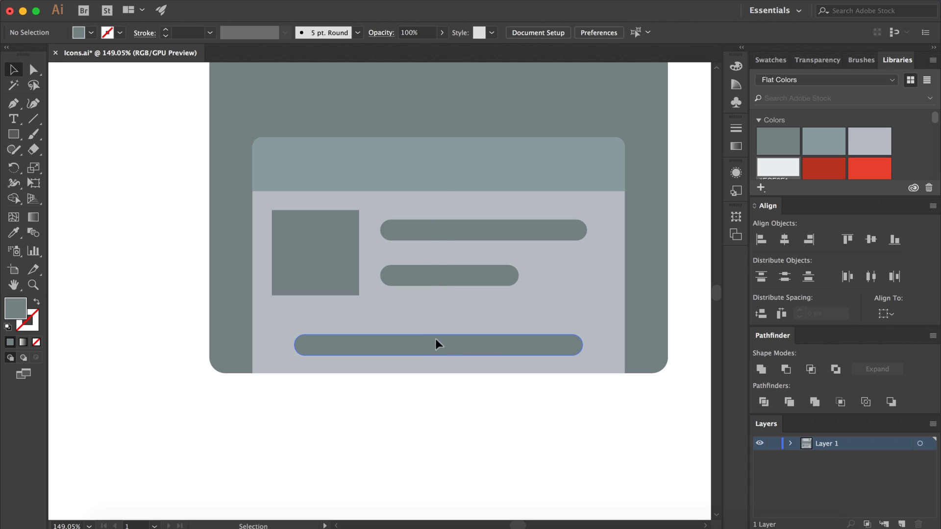
pyautogui.moveTo(435, 339); pyautogui.dragTo(434, 324)
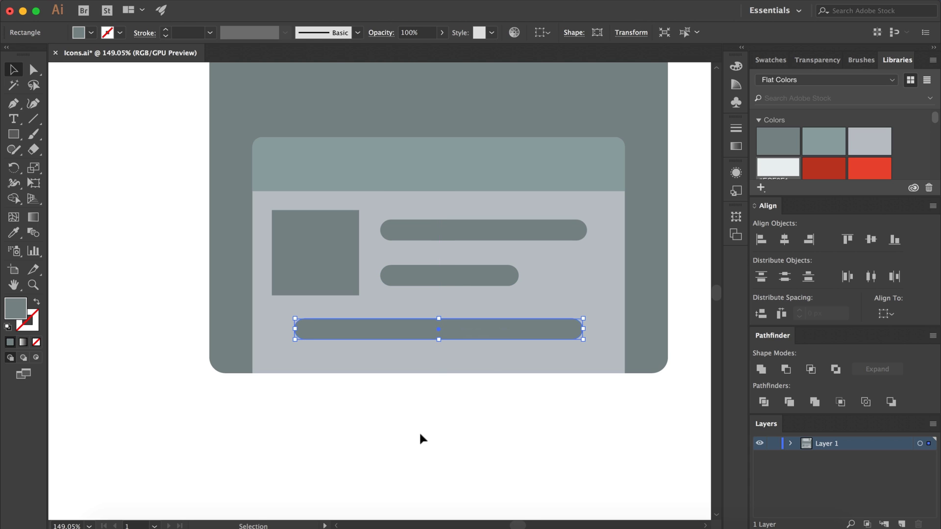
pyautogui.keyDown('shift'); pyautogui.click(459, 277); pyautogui.keyUp('shift')
pyautogui.keyDown('shift'); pyautogui.click(480, 227); pyautogui.keyUp('shift')
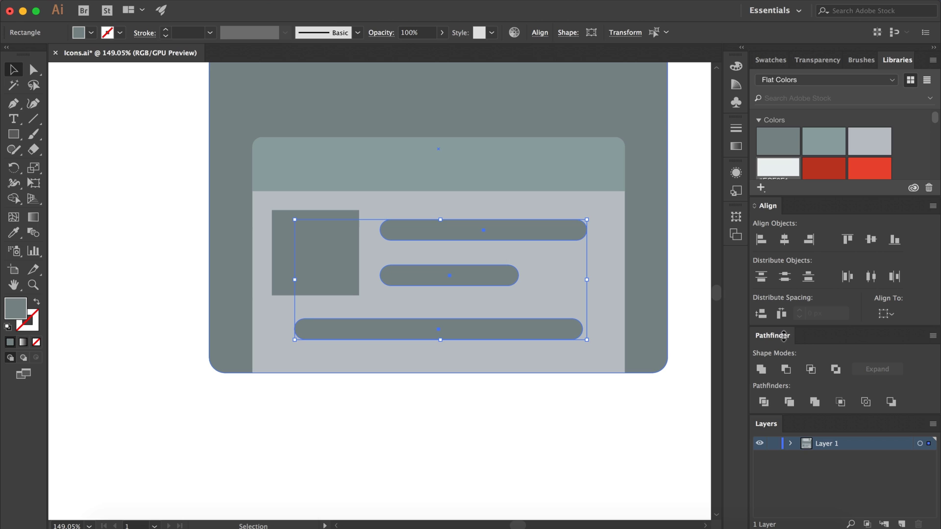
pyautogui.click(762, 315)
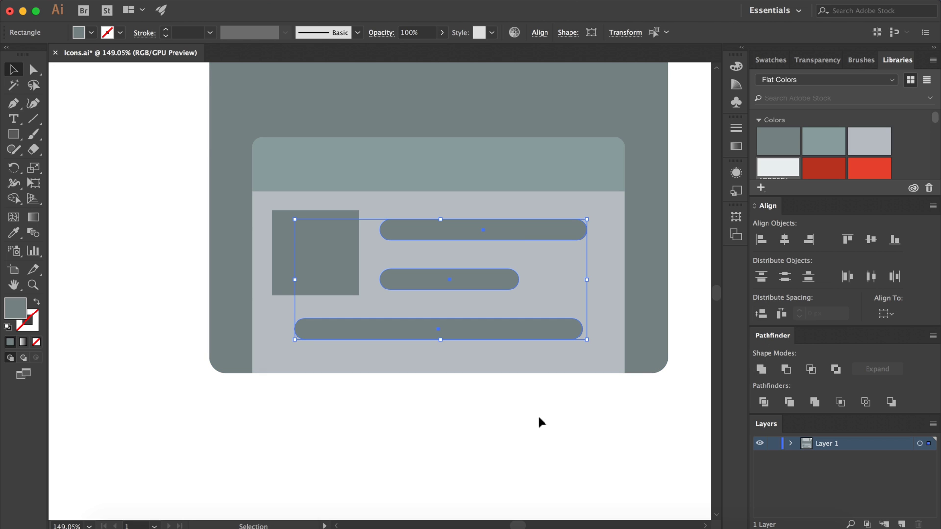
pyautogui.click(525, 417)
pyautogui.scroll(-3, 525, 416)
# Step: Widen the bottom pill to the right and extend it left to the square's edge
pyautogui.scroll(-2, 526, 417)
pyautogui.scroll(-1, 528, 422)
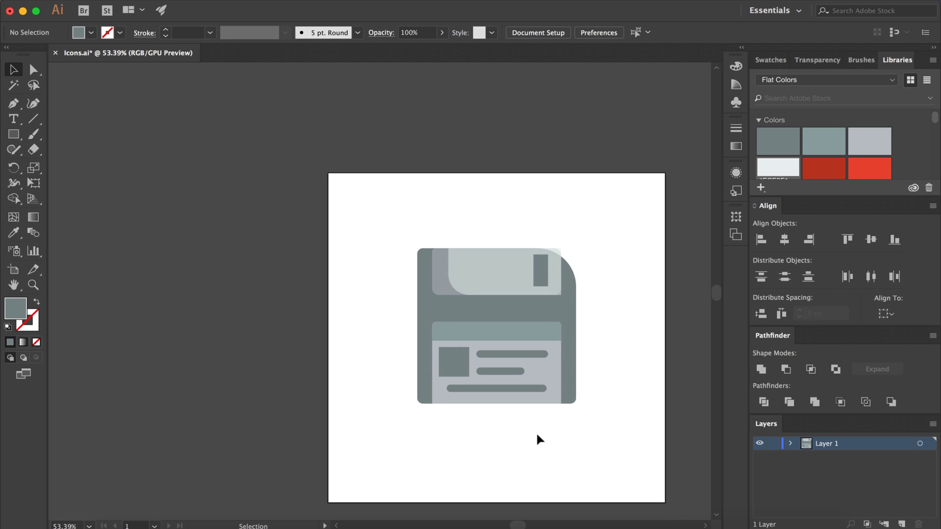
pyautogui.scroll(3, 536, 431)
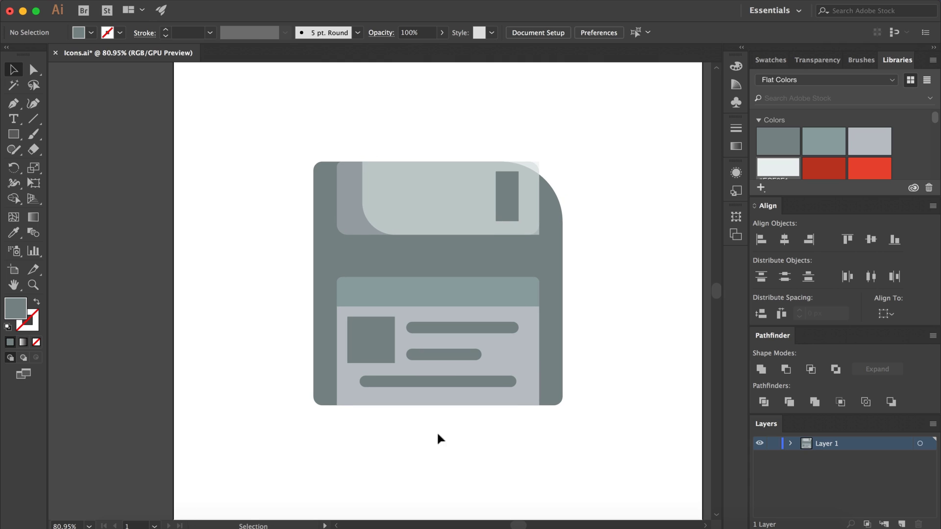
pyautogui.click(438, 382)
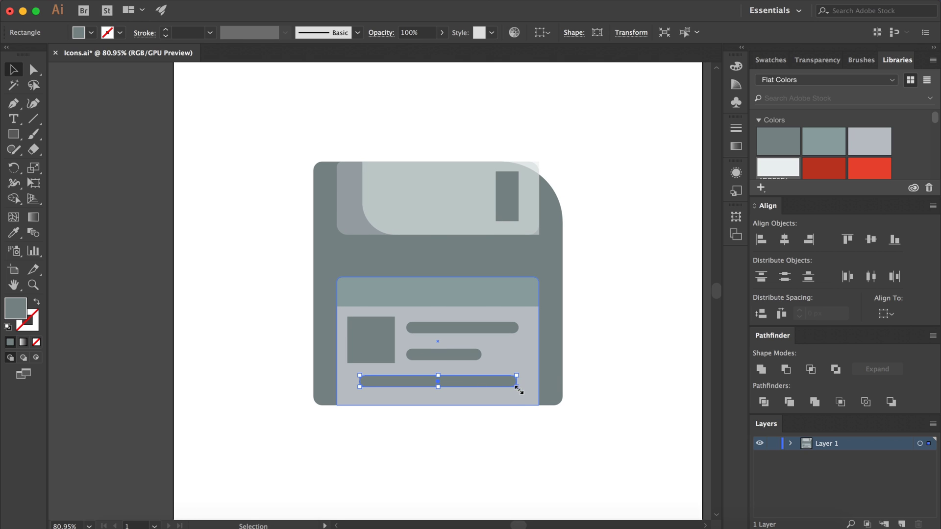
pyautogui.scroll(3, 511, 398)
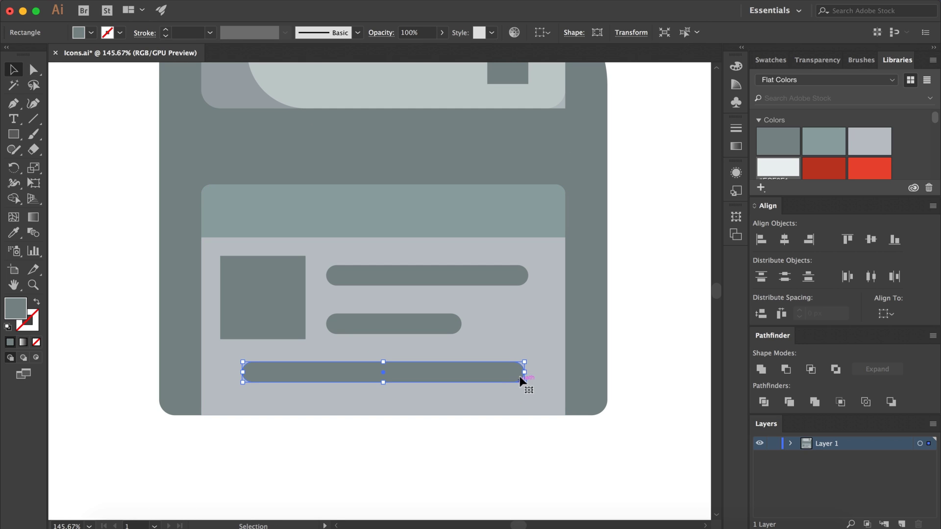
pyautogui.moveTo(525, 374); pyautogui.dragTo(532, 375)
pyautogui.click(486, 475)
pyautogui.scroll(-1, 486, 475)
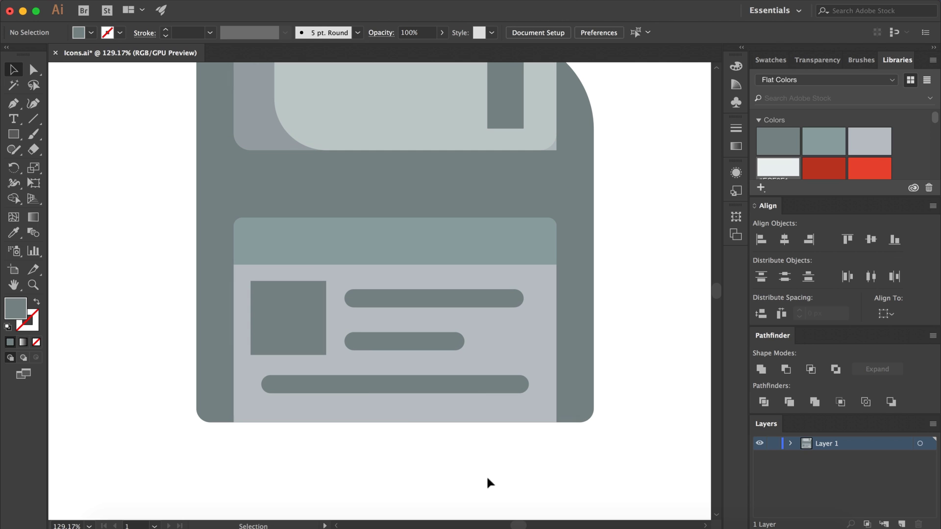
pyautogui.click(264, 383)
pyautogui.moveTo(263, 384); pyautogui.dragTo(251, 384)
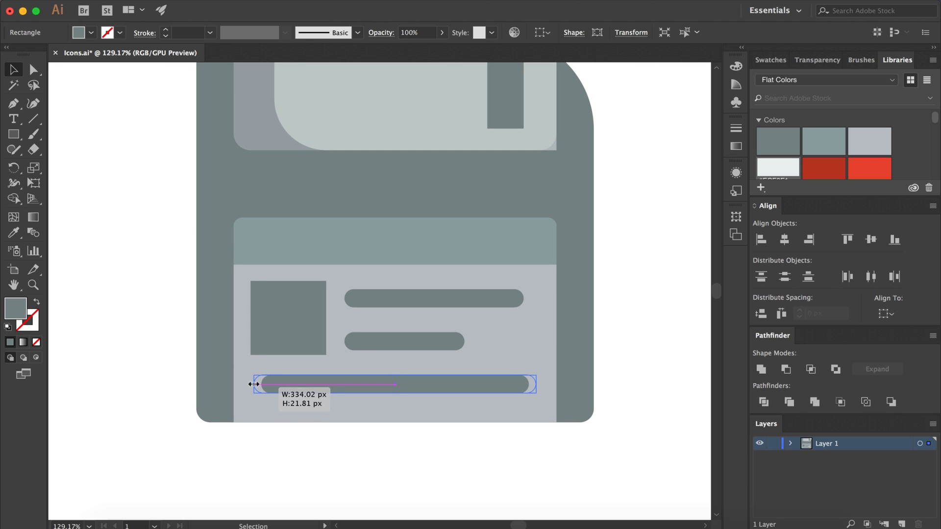
pyautogui.click(292, 481)
# Step: Lengthen the top pill slightly further to the right
pyautogui.scroll(-1, 292, 480)
pyautogui.scroll(-1, 292, 481)
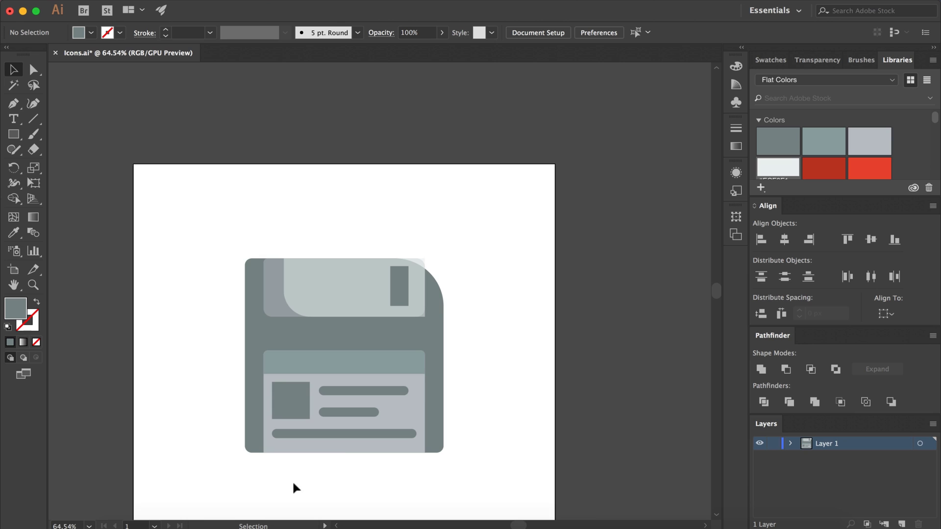
pyautogui.scroll(1, 394, 413)
pyautogui.scroll(1, 394, 414)
pyautogui.click(472, 313)
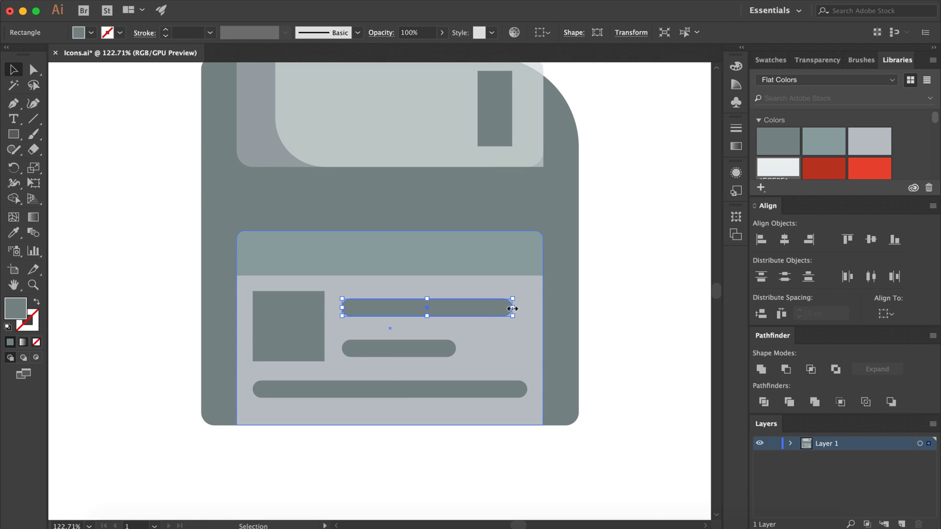
pyautogui.moveTo(513, 308); pyautogui.dragTo(527, 307)
pyautogui.click(632, 279)
pyautogui.scroll(-3, 631, 275)
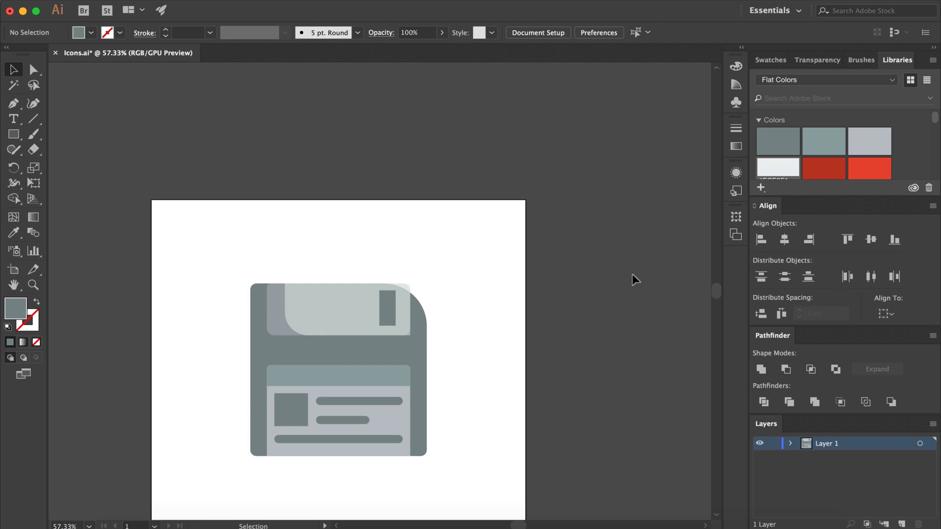
pyautogui.scroll(1, 384, 319)
pyautogui.scroll(2, 385, 319)
# Step: Round the light top rectangle's bottom-right corner to 10 px
pyautogui.scroll(1, 387, 319)
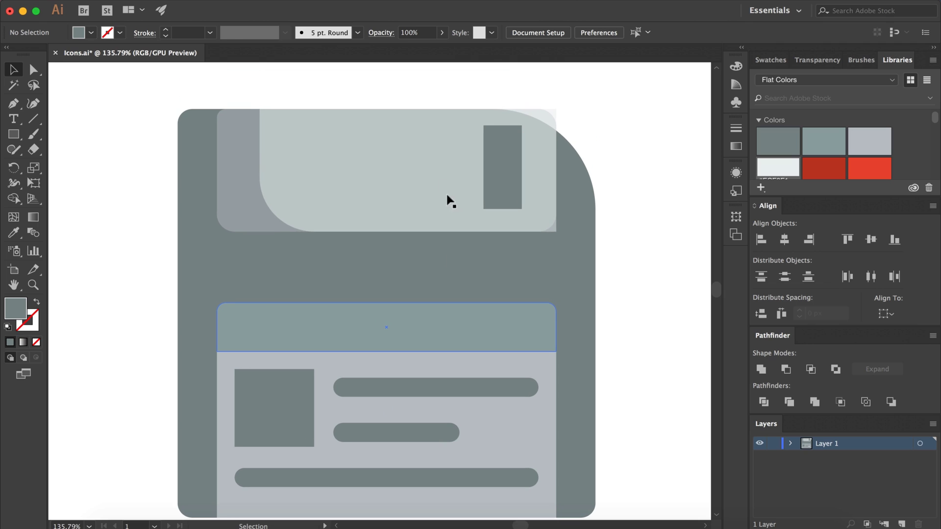
pyautogui.click(420, 156)
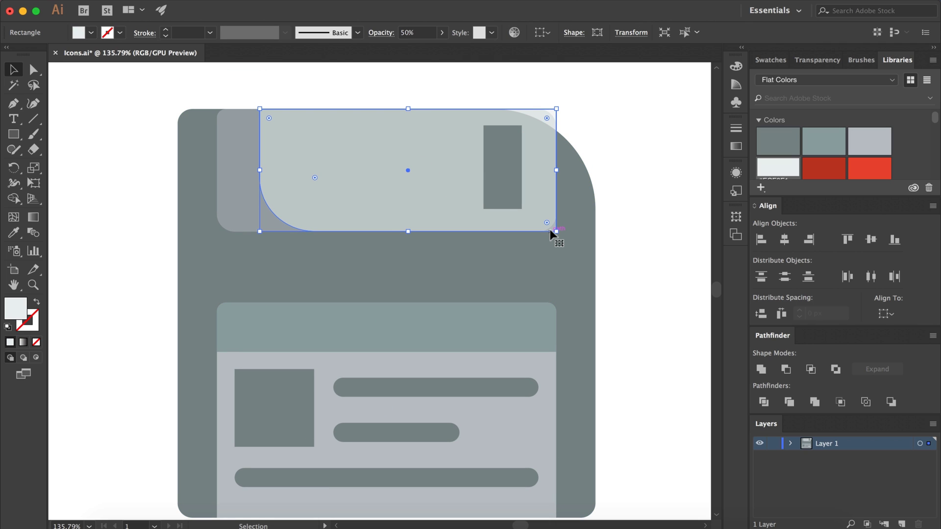
pyautogui.click(574, 33)
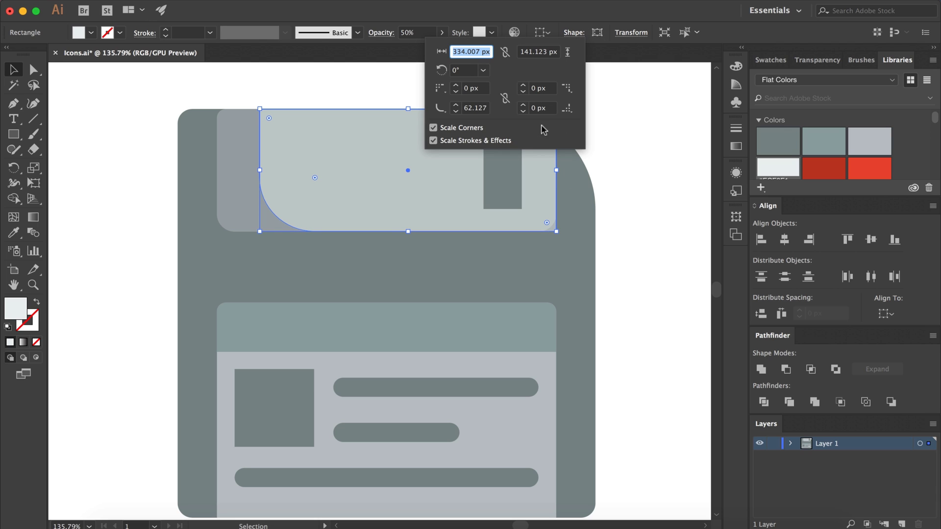
pyautogui.click(548, 107)
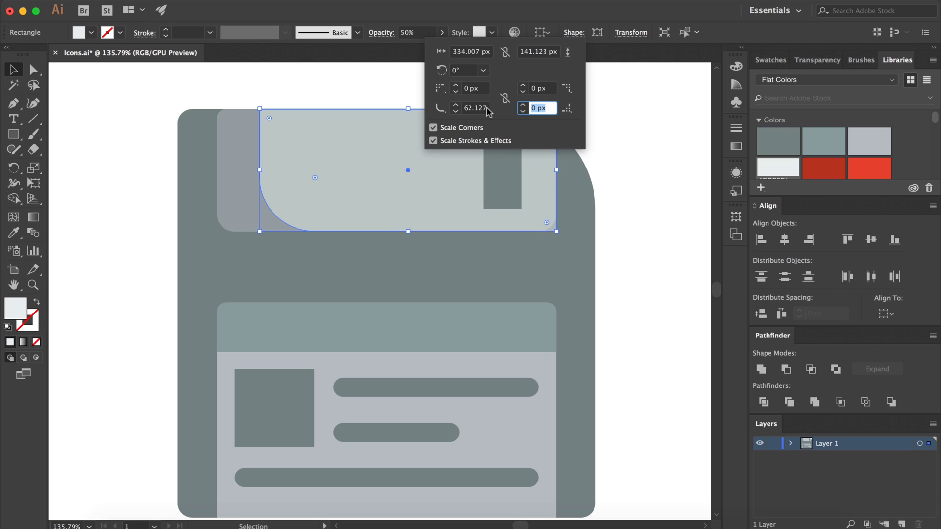
pyautogui.write('10')
pyautogui.press('Return')
pyautogui.click(651, 133)
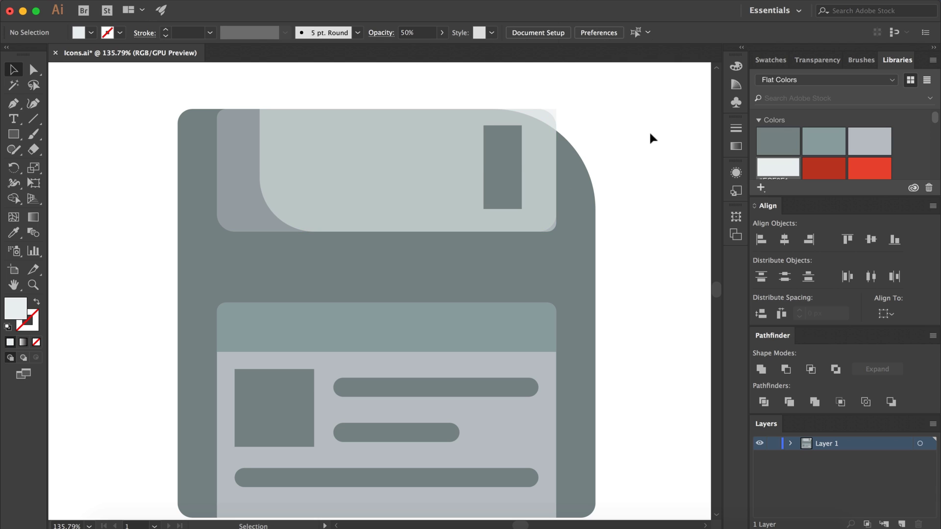
pyautogui.click(534, 214)
pyautogui.scroll(5, 534, 209)
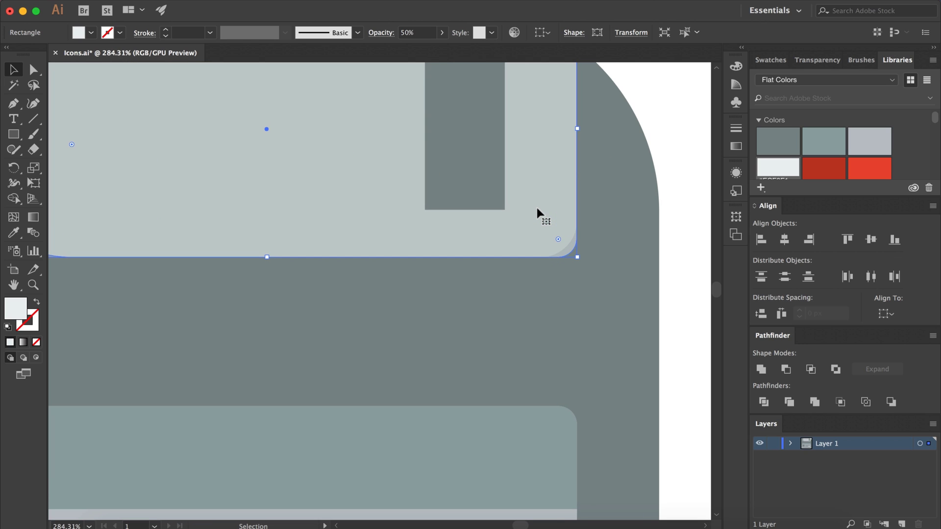
pyautogui.scroll(-1, 534, 208)
pyautogui.scroll(-2, 534, 208)
# Step: Round the corners of the grey rectangle behind the top panel in Shape properties
pyautogui.click(176, 201)
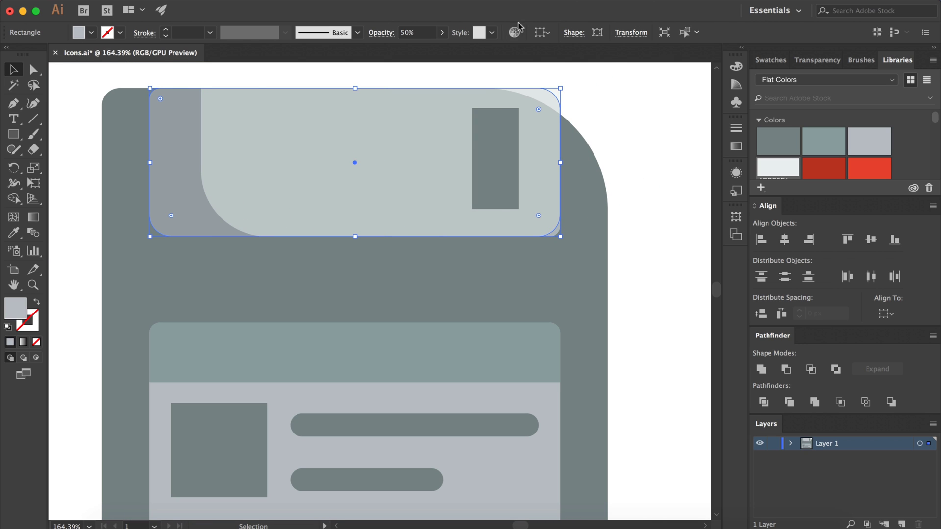
pyautogui.click(573, 32)
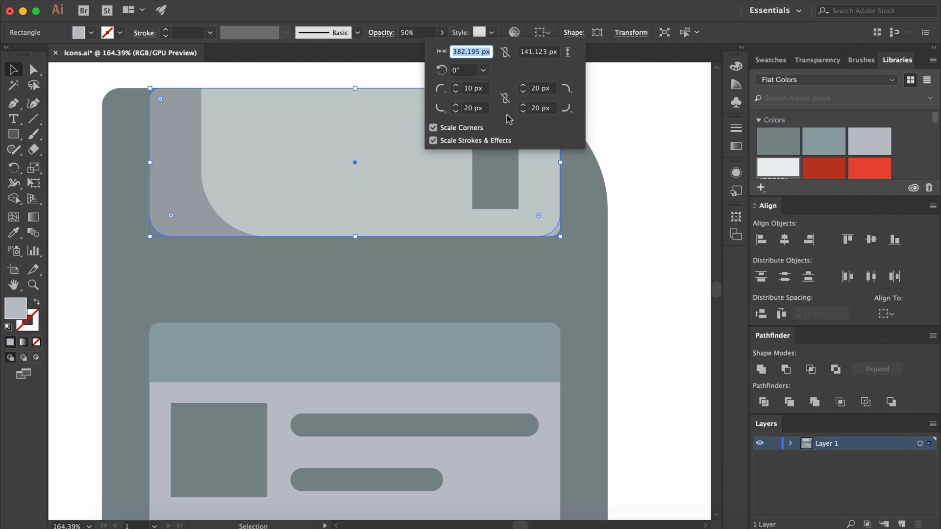
pyautogui.click(480, 109)
pyautogui.write('10')
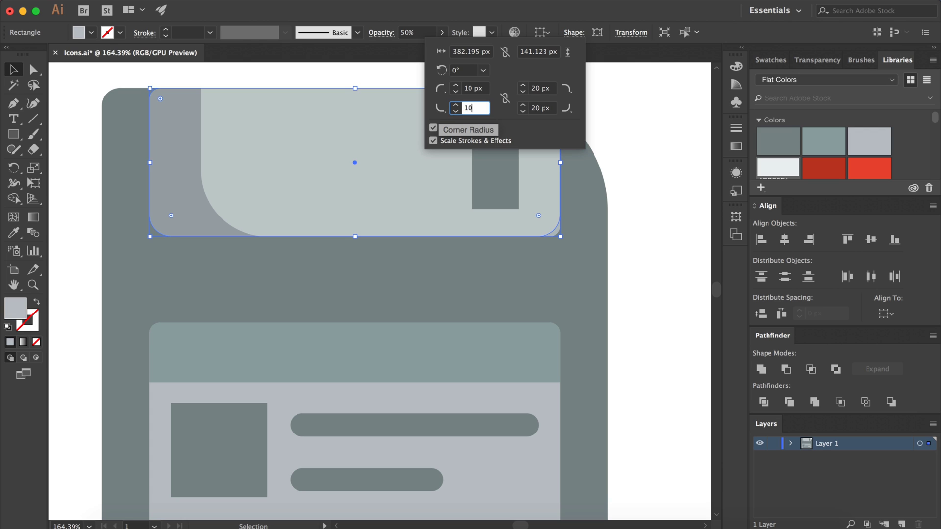
pyautogui.press('Tab')
pyautogui.press('BackSpace')
pyautogui.write('20')
pyautogui.press('Tab')
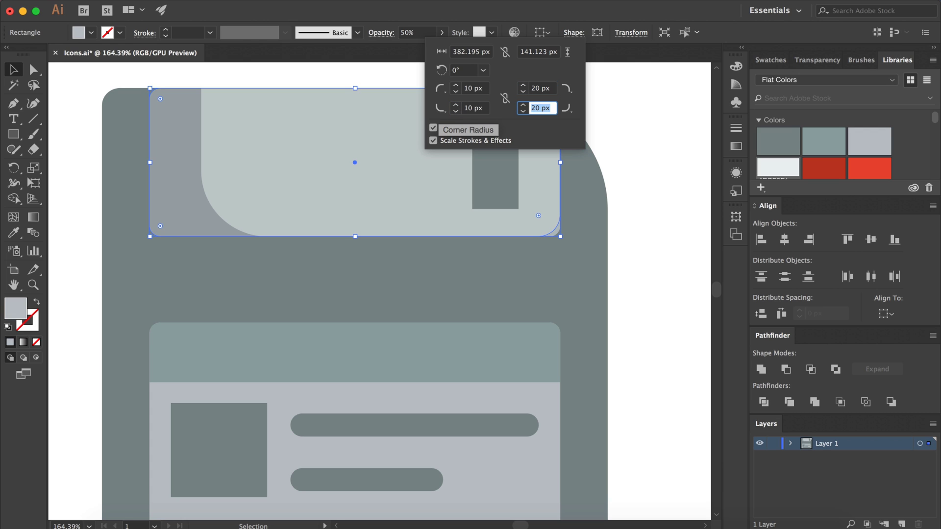
pyautogui.click(547, 90)
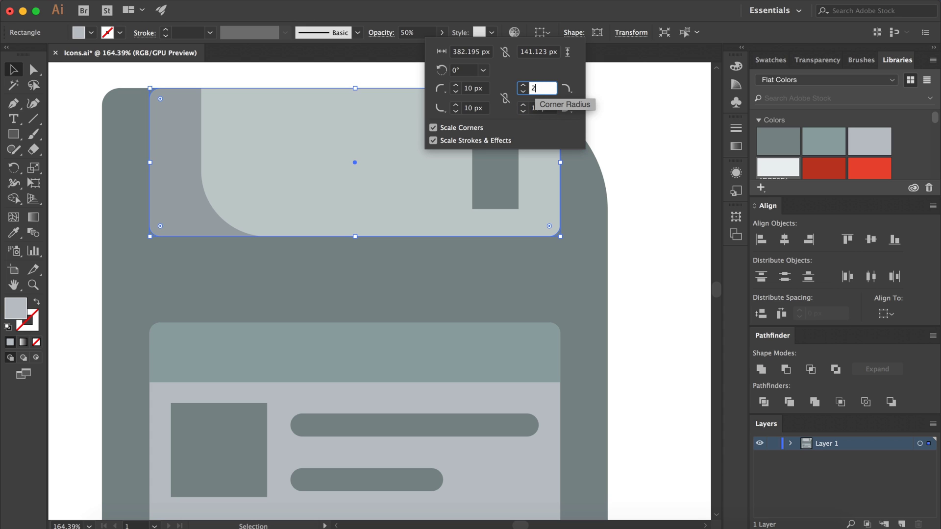
pyautogui.write('10')
pyautogui.press('Return')
pyautogui.click(627, 99)
pyautogui.hotkey('ctrl', '0')
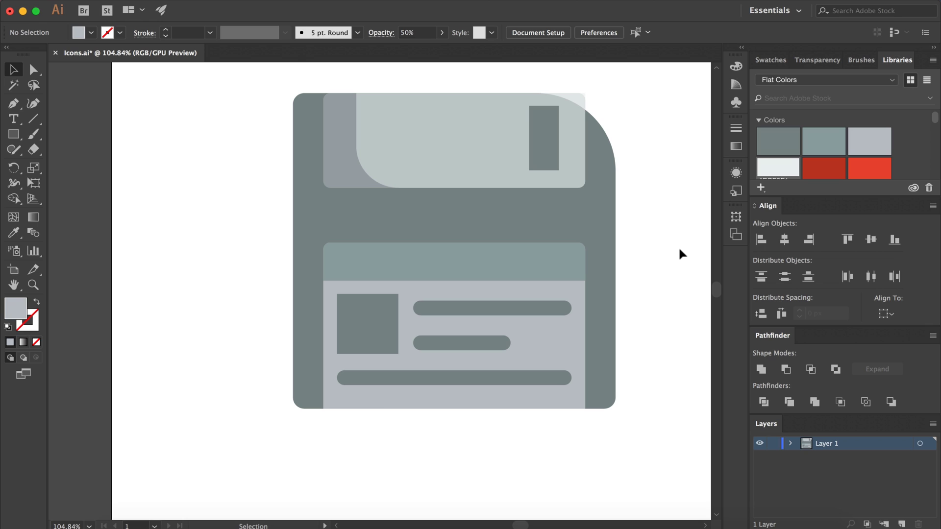
# Step: Set the grey back rectangle's top-left and top-right corner radii to 0
pyautogui.click(338, 141)
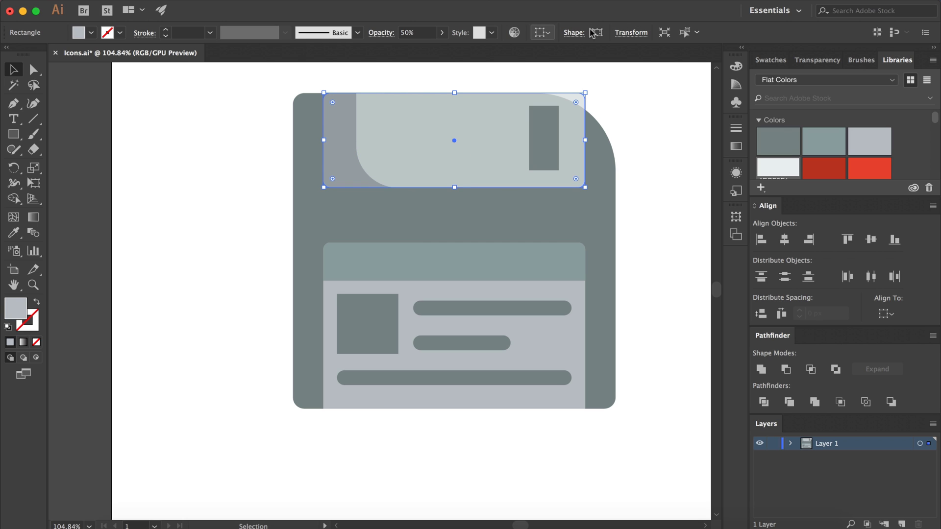
pyautogui.click(574, 33)
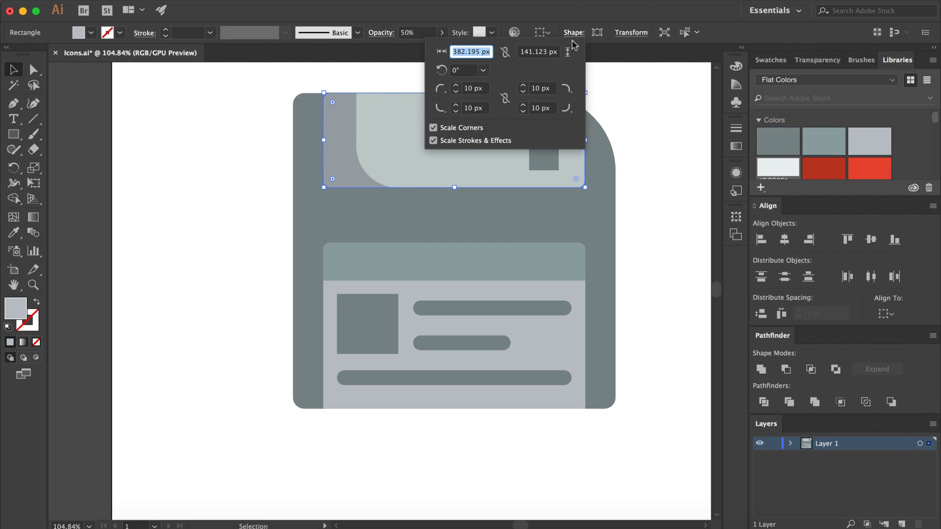
pyautogui.click(481, 92)
pyautogui.write('0')
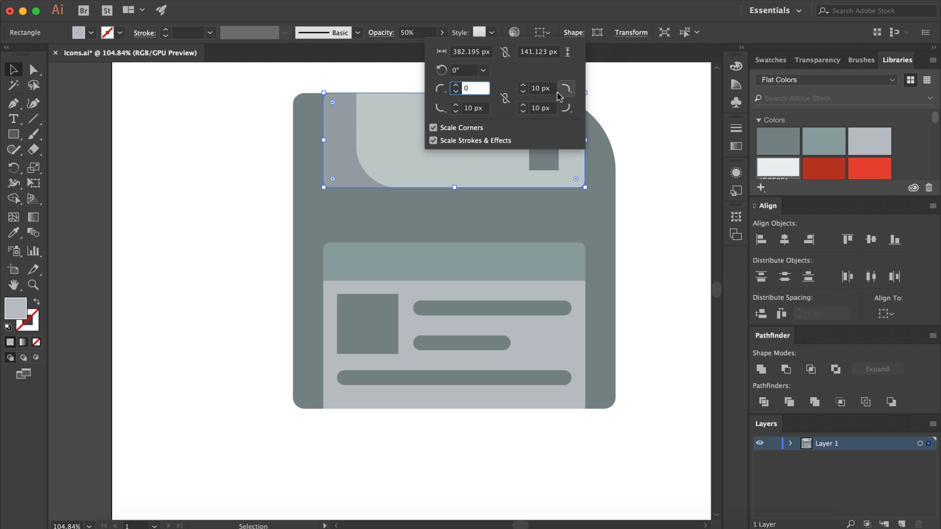
pyautogui.press('Return')
pyautogui.doubleClick(547, 93)
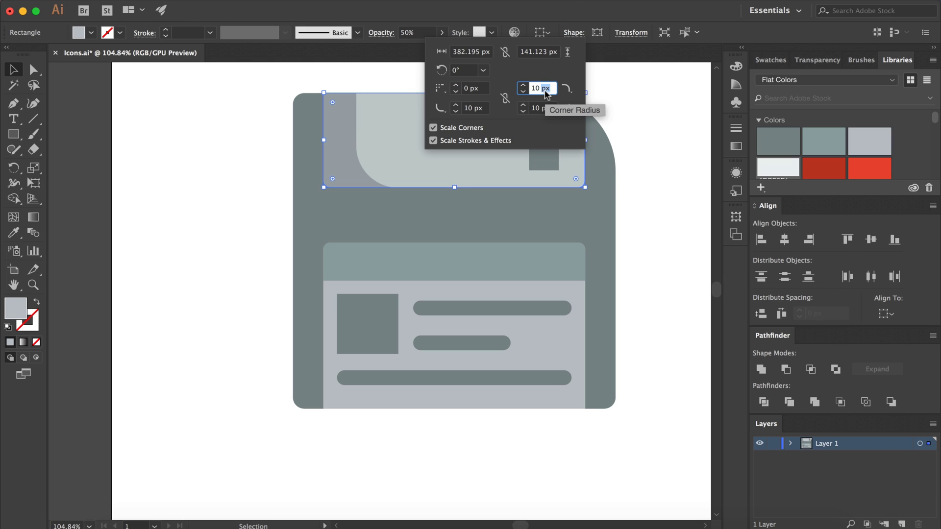
pyautogui.write('0')
pyautogui.press('Return')
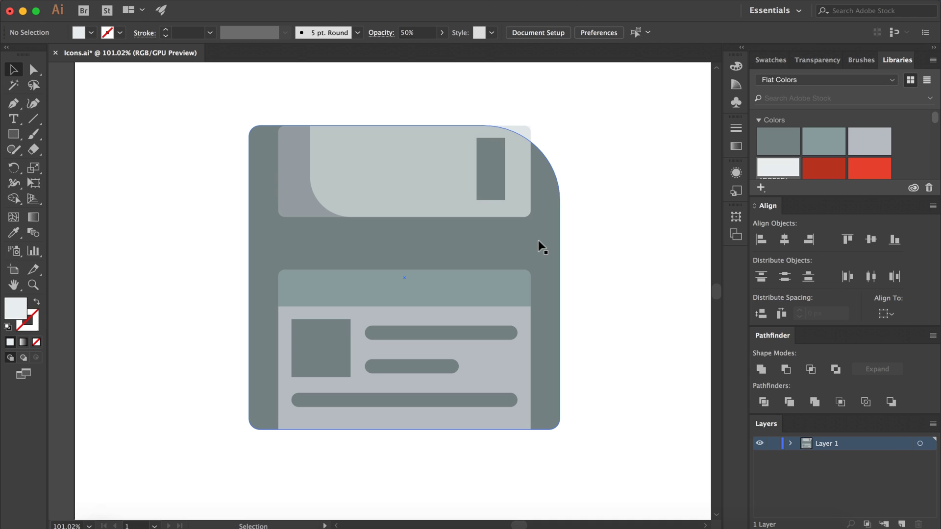
# Step: Shrink the floppy body's top-right corner curve with its corner widget
pyautogui.click(544, 195)
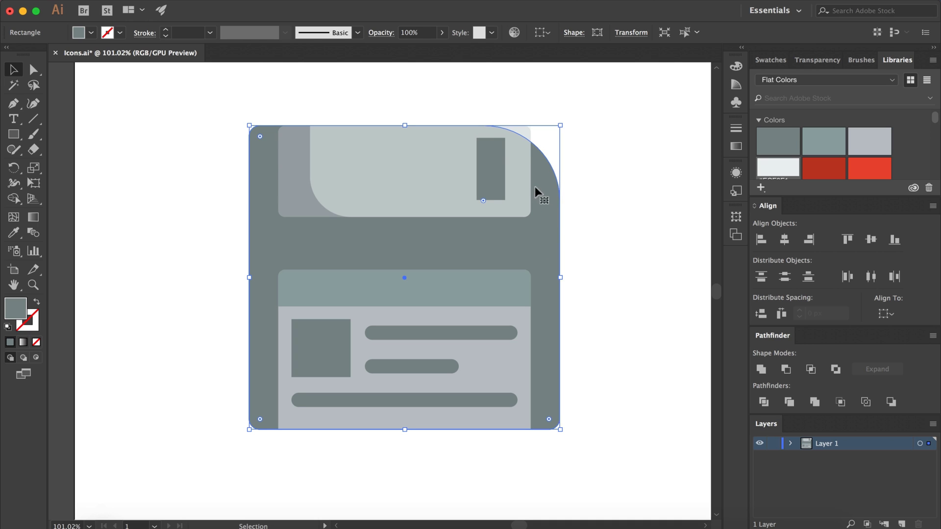
pyautogui.moveTo(485, 202); pyautogui.dragTo(521, 167)
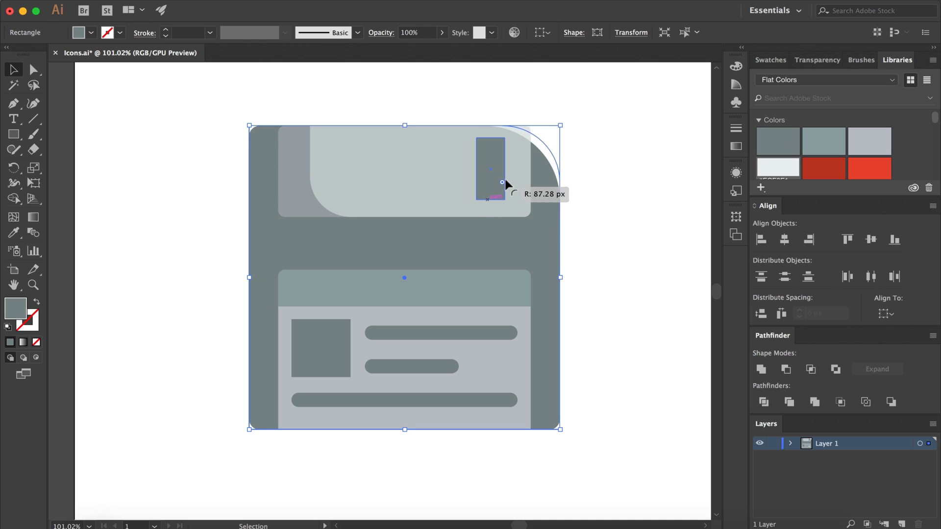
pyautogui.click(607, 183)
pyautogui.hotkey('ctrl', '0')
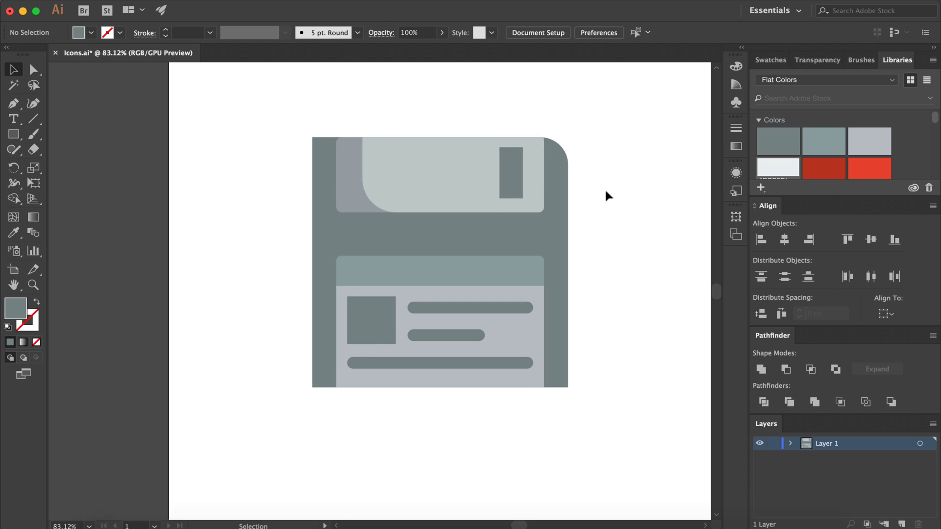
# Step: Narrow both top panel shapes evenly about their centre
pyautogui.click(385, 190)
pyautogui.moveTo(348, 110); pyautogui.dragTo(403, 199)
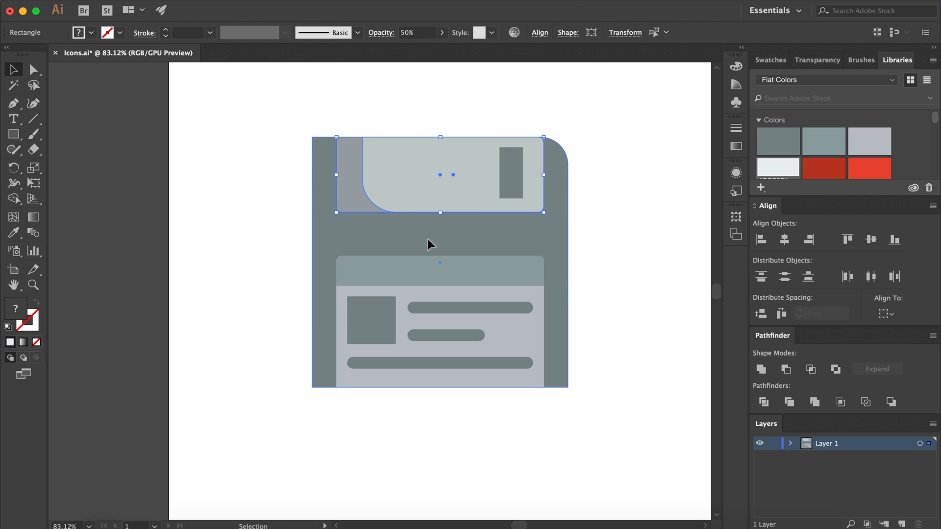
pyautogui.moveTo(543, 176); pyautogui.dragTo(535, 176)
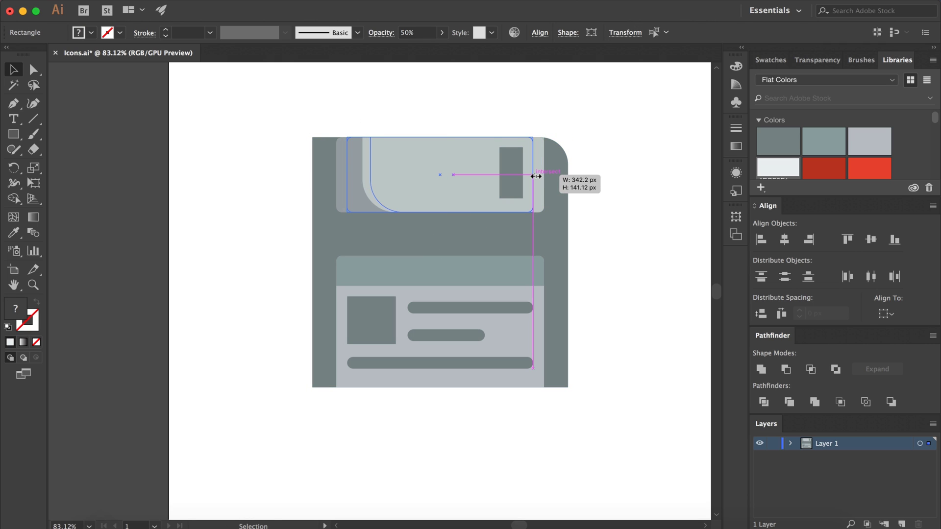
pyautogui.click(606, 174)
# Step: Narrow the lower label card shapes evenly about their centre
pyautogui.scroll(-2, 606, 203)
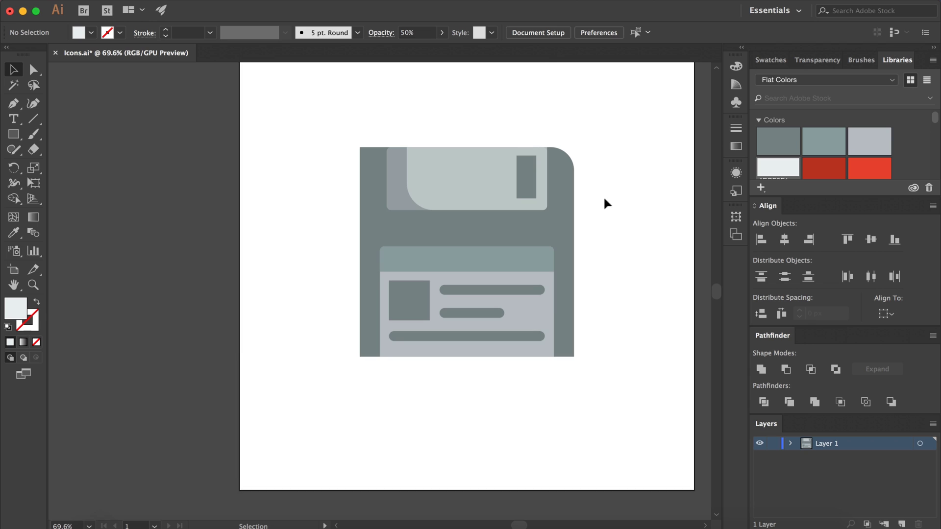
pyautogui.scroll(3, 554, 321)
pyautogui.moveTo(365, 316); pyautogui.dragTo(349, 283)
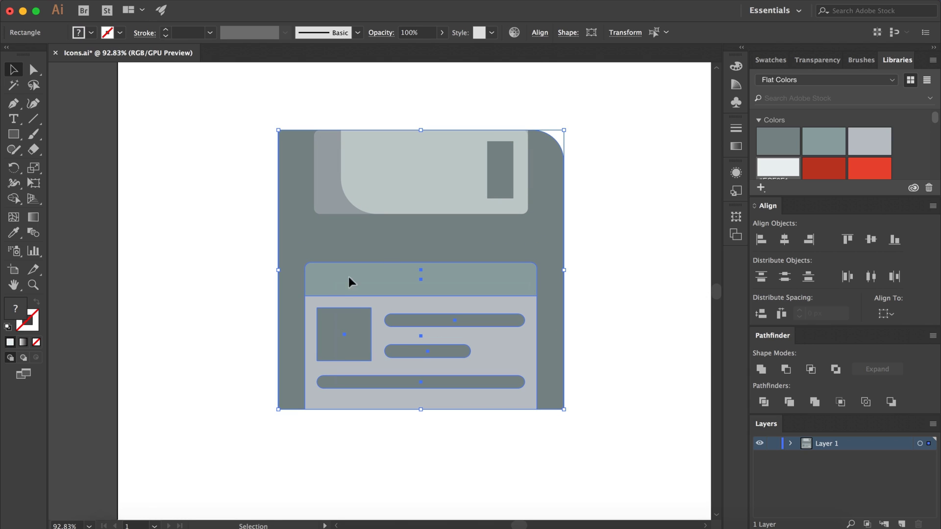
pyautogui.moveTo(536, 337); pyautogui.dragTo(527, 337)
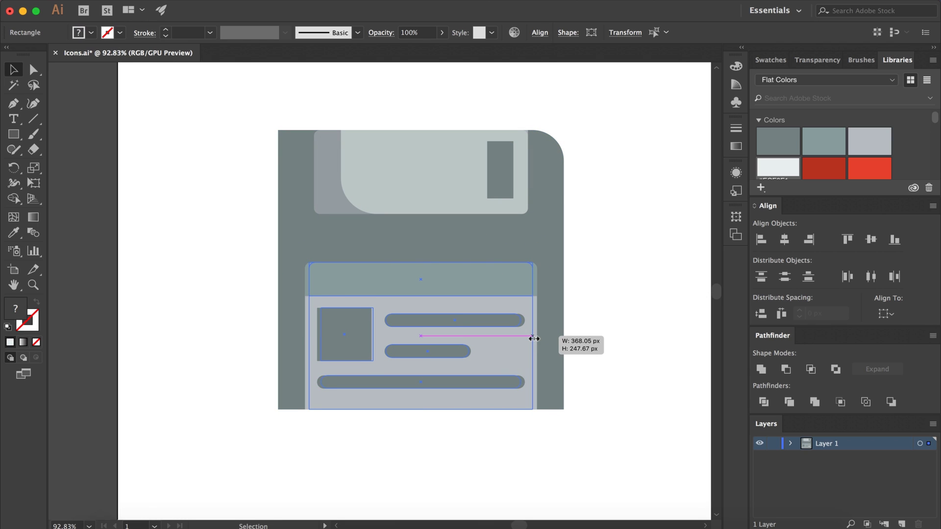
pyautogui.click(605, 306)
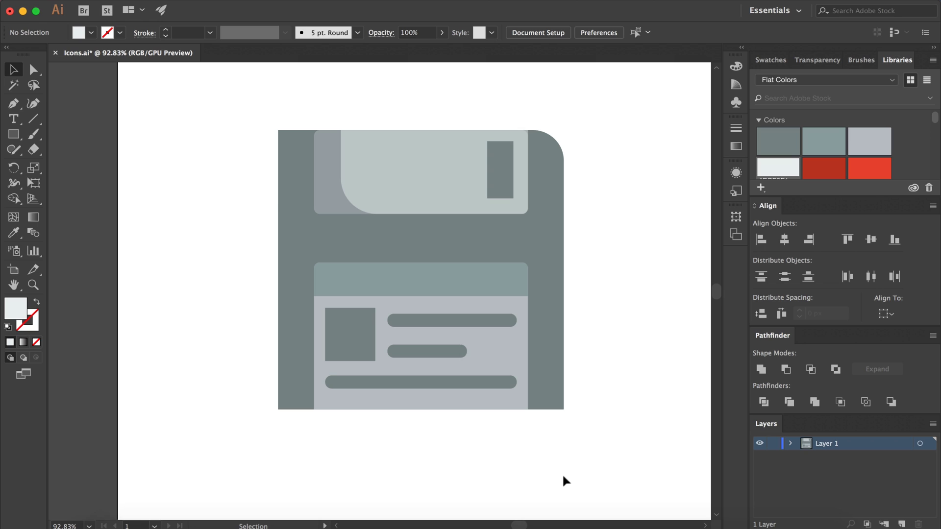
# Step: Select the floppy body and scroll around to inspect the top of the icon
pyautogui.click(518, 259)
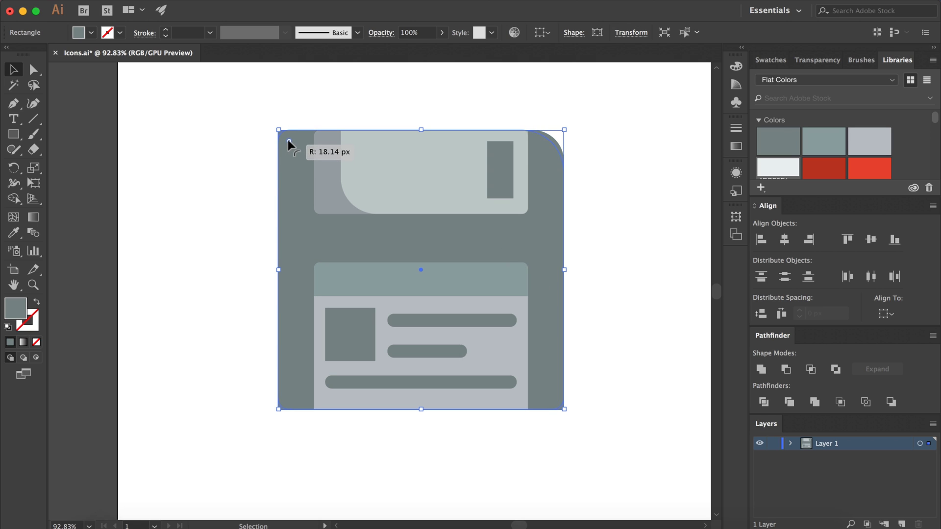
pyautogui.click(317, 96)
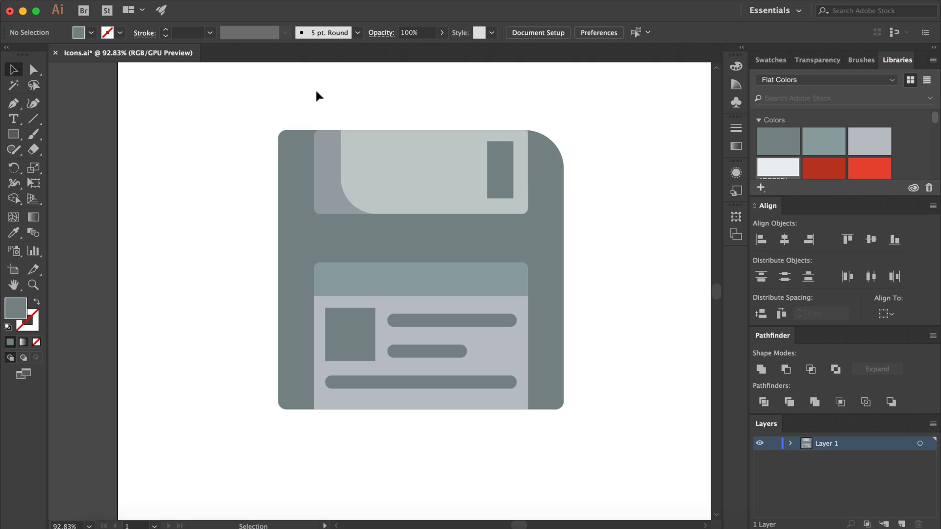
pyautogui.click(541, 189)
pyautogui.scroll(3, 553, 187)
pyautogui.scroll(4, 553, 176)
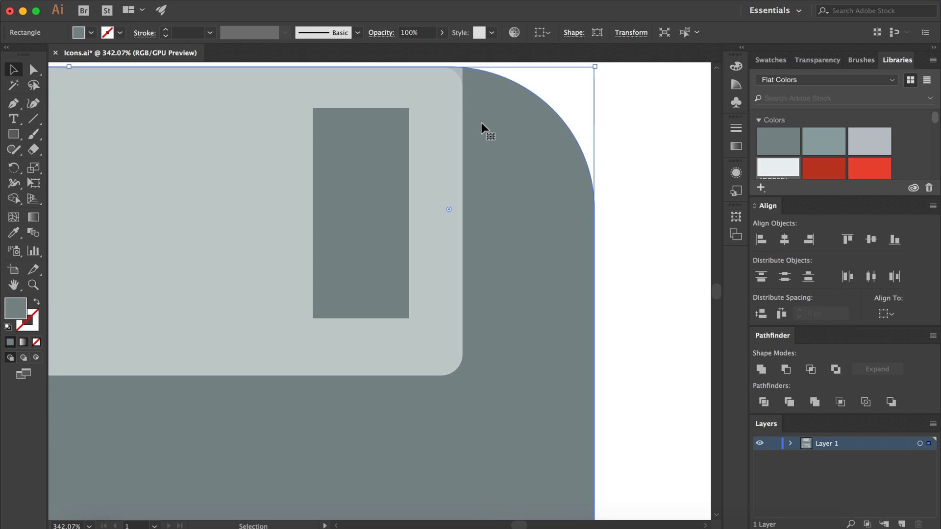
pyautogui.scroll(1, 481, 127)
pyautogui.scroll(4, 480, 126)
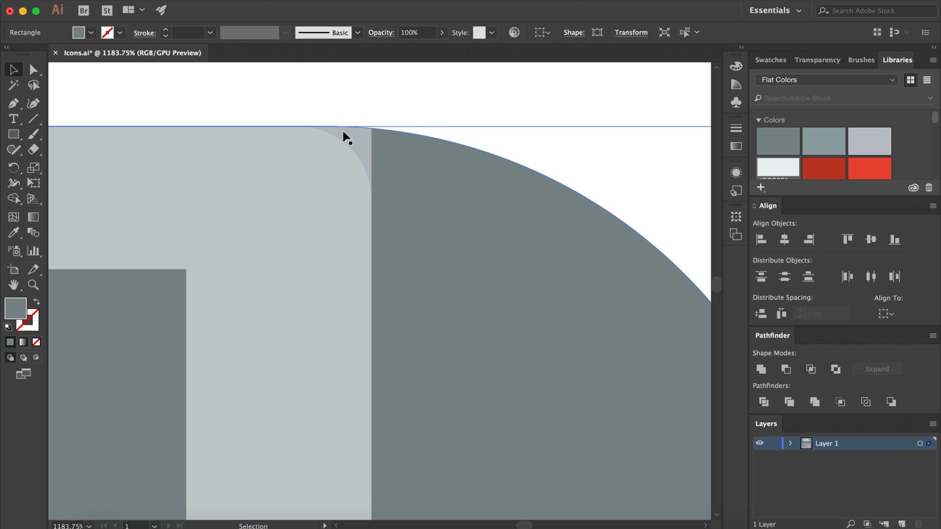
pyautogui.scroll(-6, 412, 154)
pyautogui.scroll(-1, 472, 117)
pyautogui.click(472, 118)
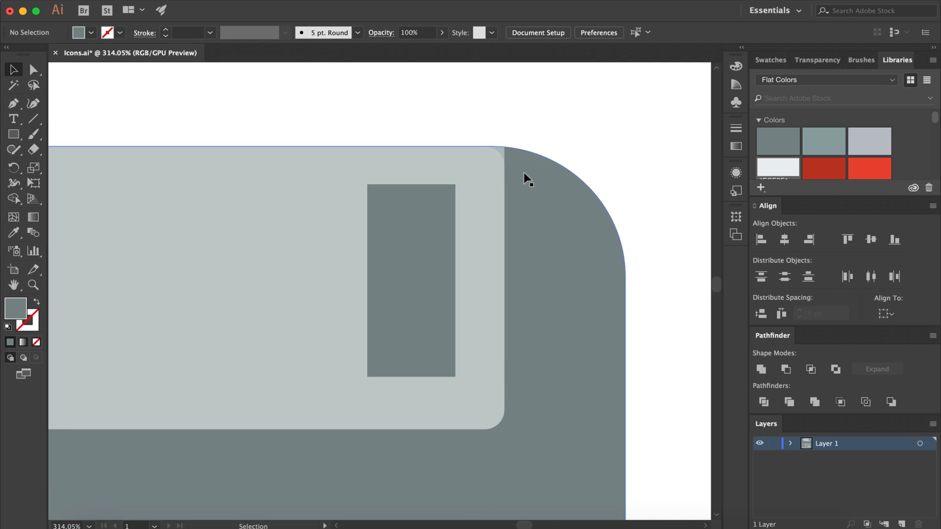
pyautogui.scroll(-3, 528, 180)
pyautogui.scroll(4, 539, 191)
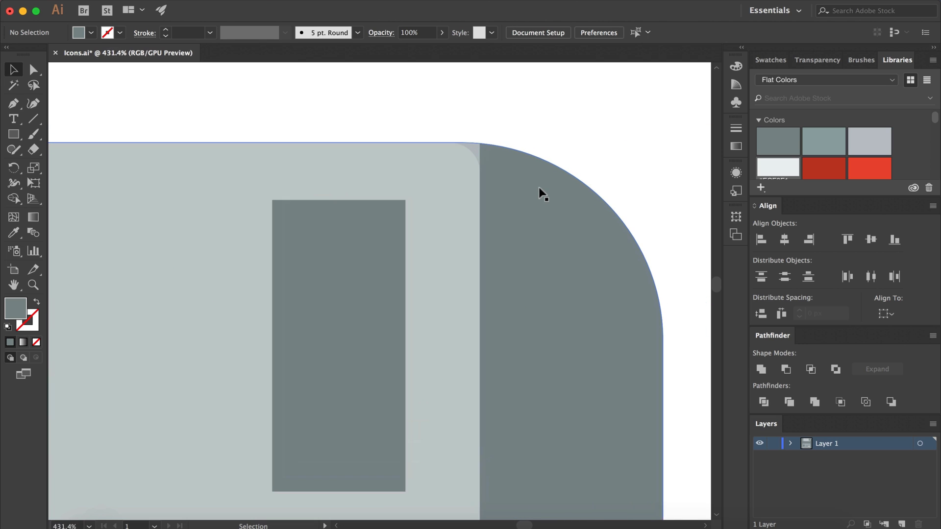
# Step: Round the light shutter panel's top-right corner to 10 px
pyautogui.click(471, 149)
pyautogui.click(575, 33)
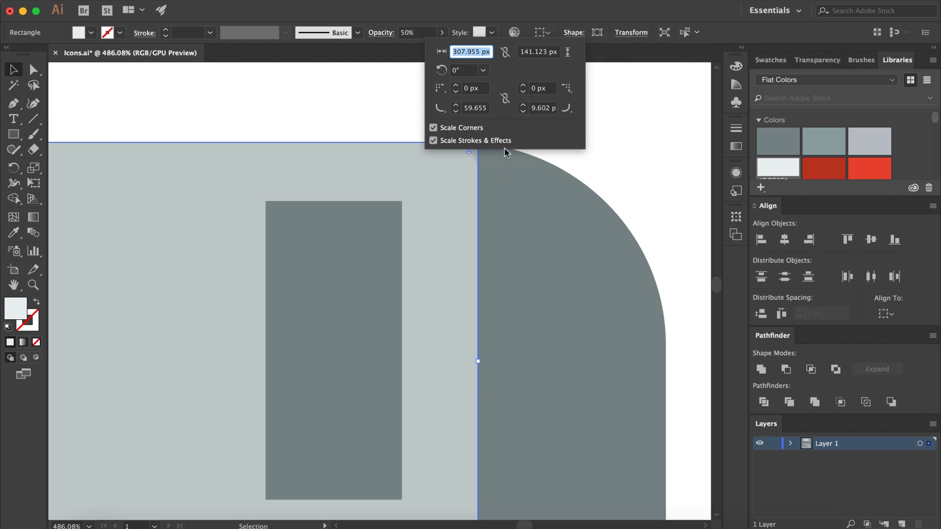
pyautogui.click(543, 89)
pyautogui.write('10')
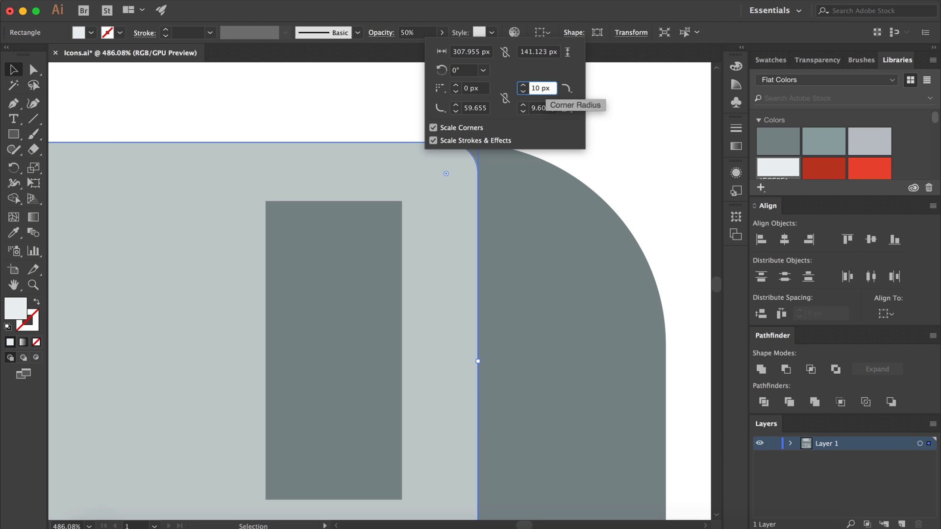
pyautogui.press('Return')
pyautogui.click(598, 92)
pyautogui.press('super+0')
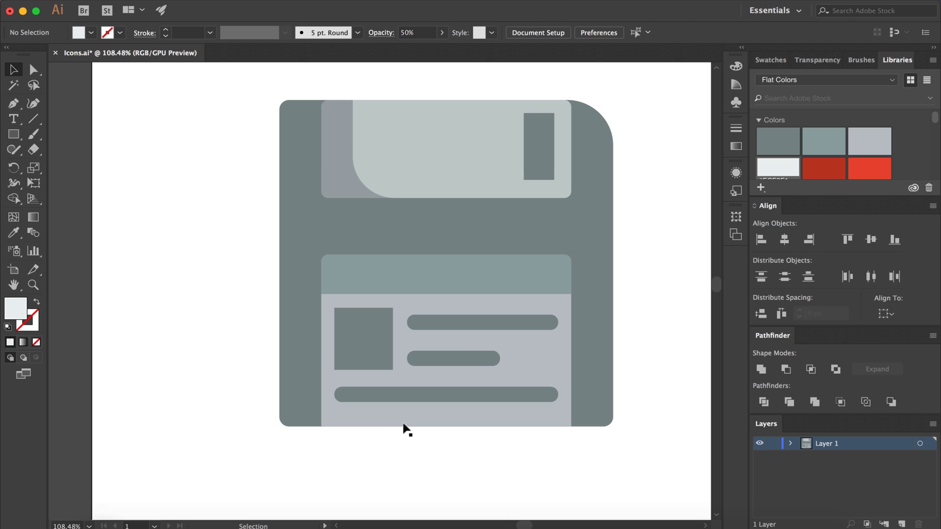
# Step: Raise the lower label rectangle's bottom edge slightly
pyautogui.click(389, 413)
pyautogui.scroll(2, 462, 455)
pyautogui.scroll(-3, 422, 493)
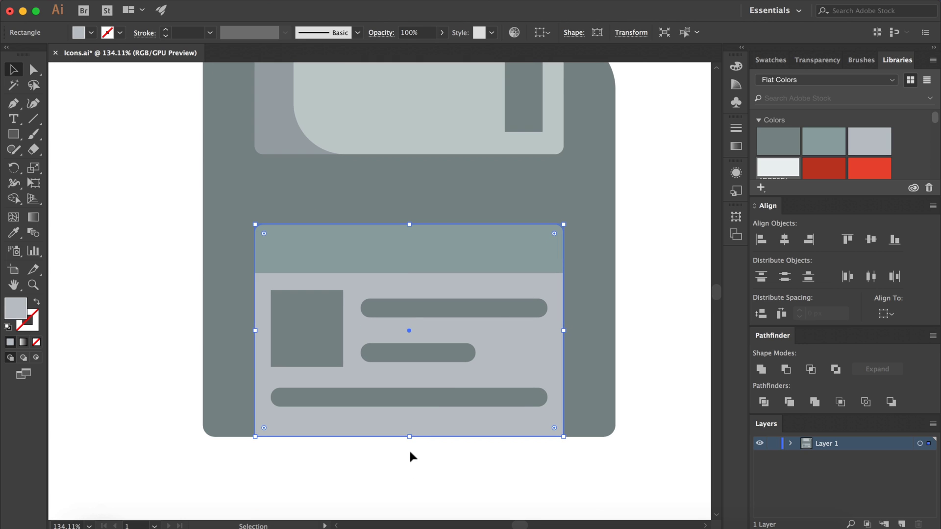
pyautogui.moveTo(409, 437); pyautogui.dragTo(410, 431)
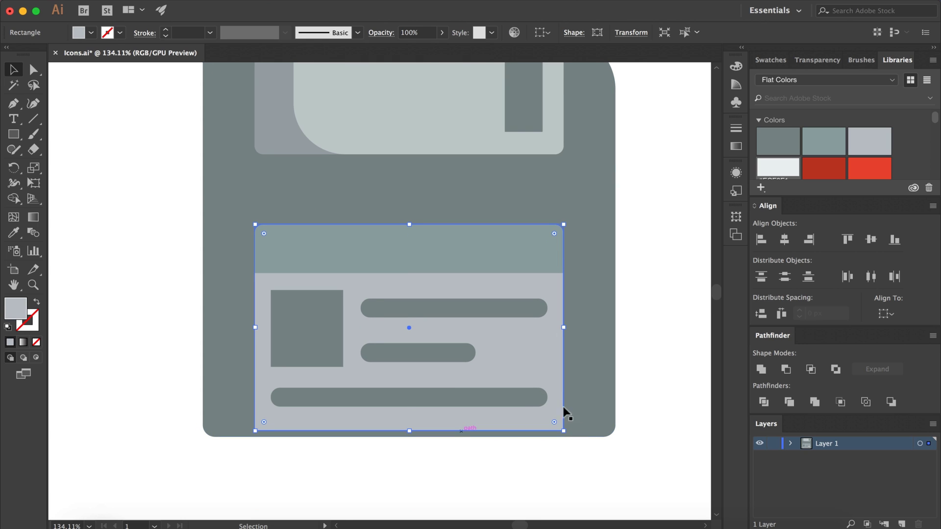
# Step: Round all four corners of the label rectangle to 10 px
pyautogui.click(573, 33)
pyautogui.click(471, 112)
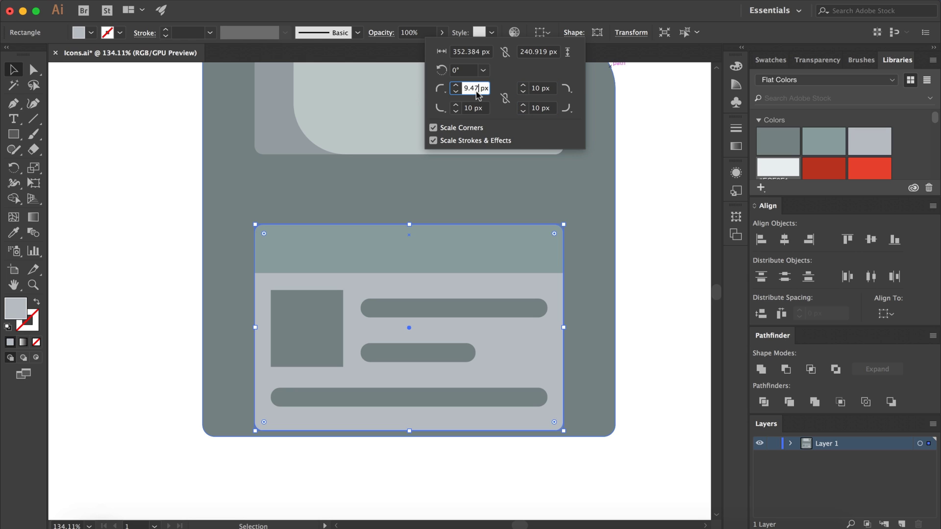
pyautogui.press('Return')
pyautogui.click(658, 142)
pyautogui.hotkey('ctrl', '0')
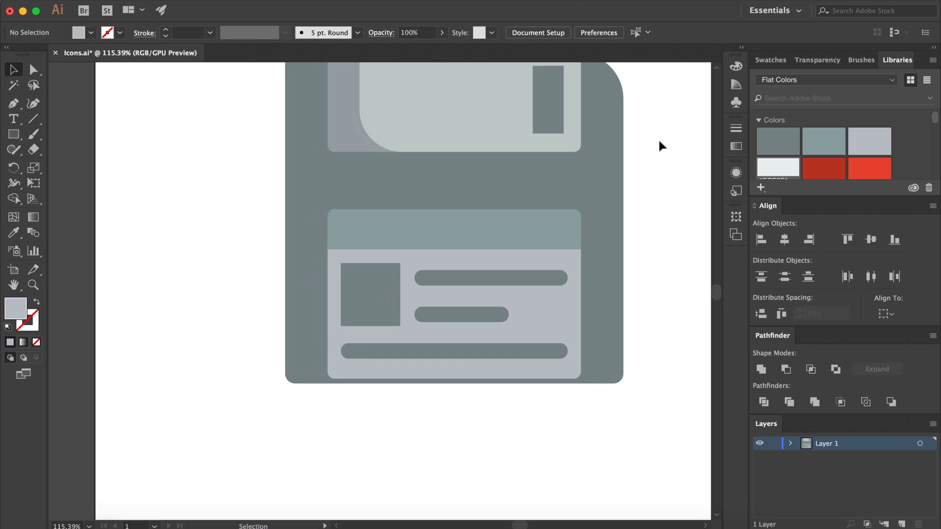
pyautogui.moveTo(569, 412); pyautogui.dragTo(365, 238)
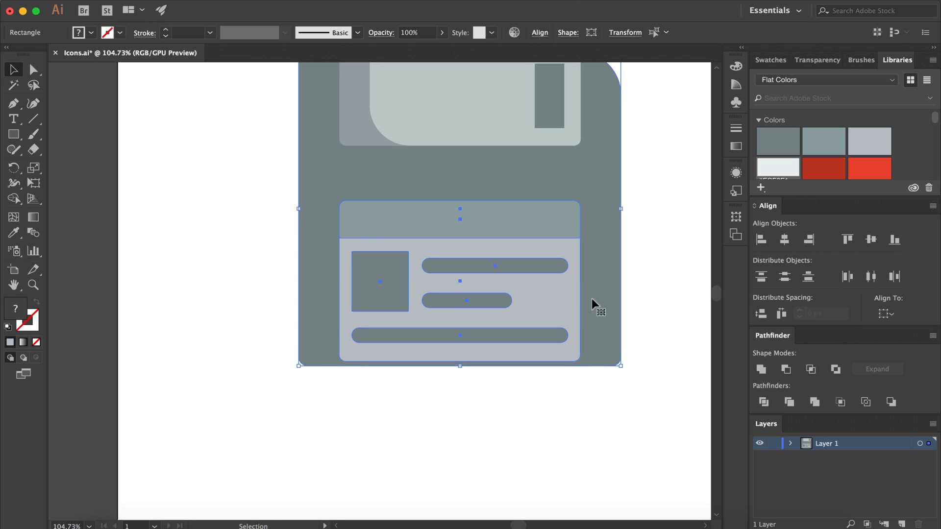
pyautogui.click(506, 420)
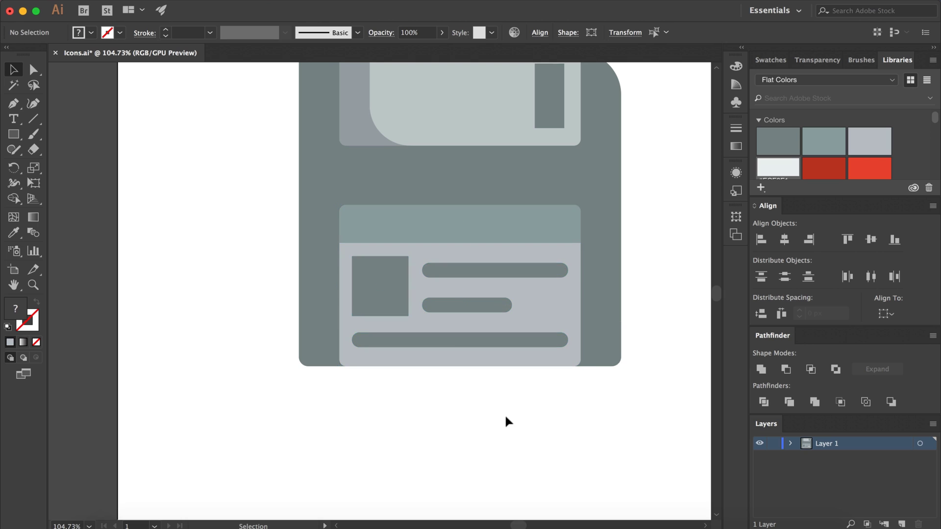
# Step: Make the label's grey-green header band thinner and nudge it down slightly
pyautogui.hotkey('ctrl', '0')
pyautogui.scroll(1, 507, 421)
pyautogui.scroll(1, 507, 420)
pyautogui.scroll(1, 510, 420)
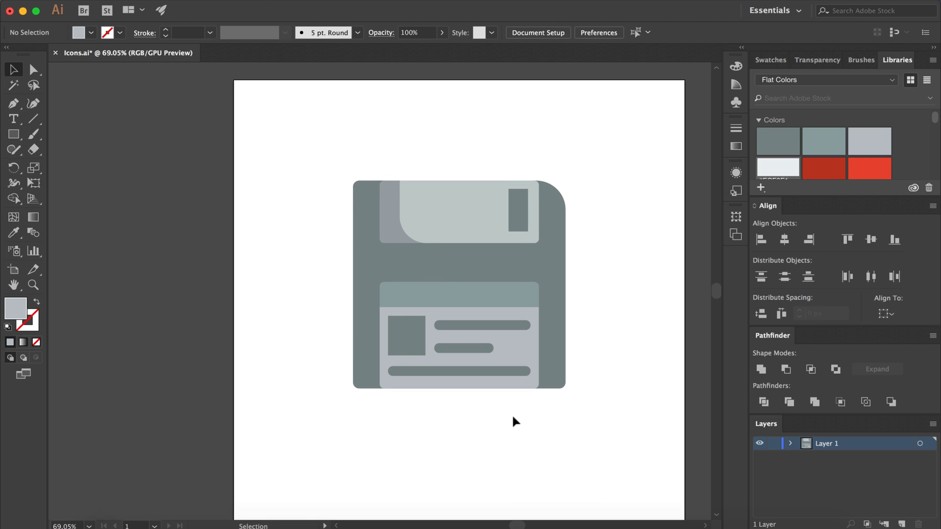
pyautogui.scroll(2, 513, 421)
pyautogui.click(375, 295)
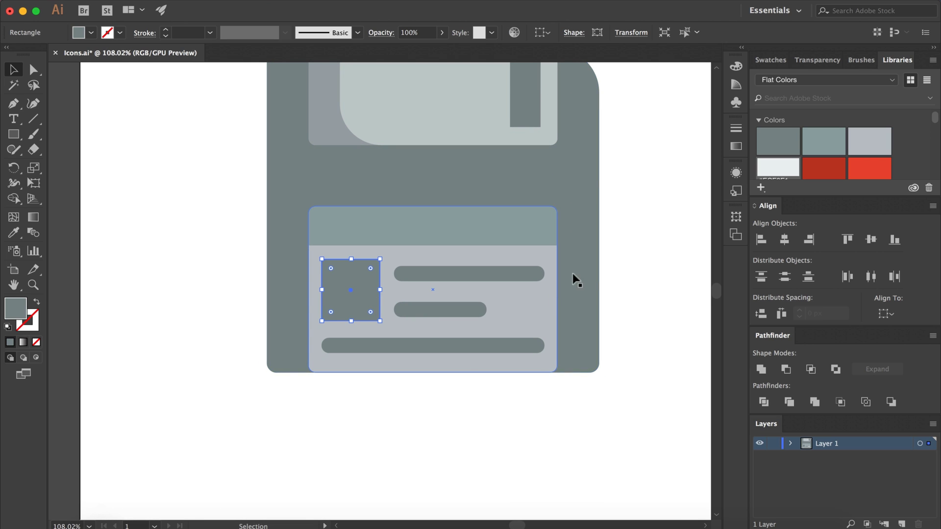
pyautogui.click(643, 233)
pyautogui.click(436, 241)
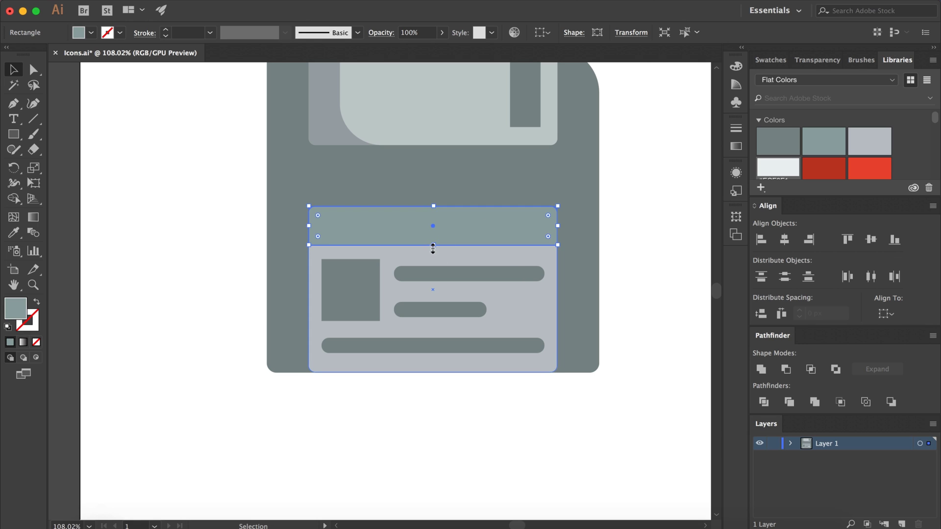
pyautogui.moveTo(433, 248); pyautogui.dragTo(470, 230)
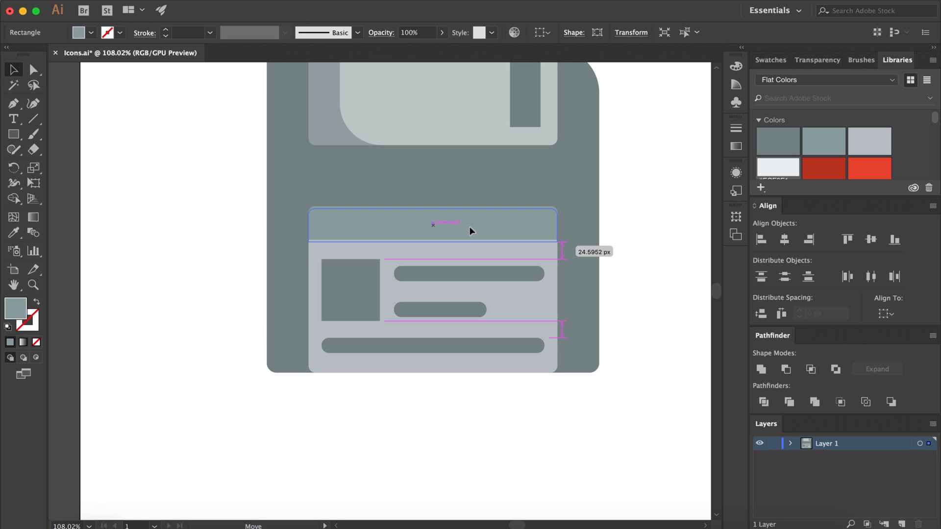
pyautogui.scroll(5, 470, 213)
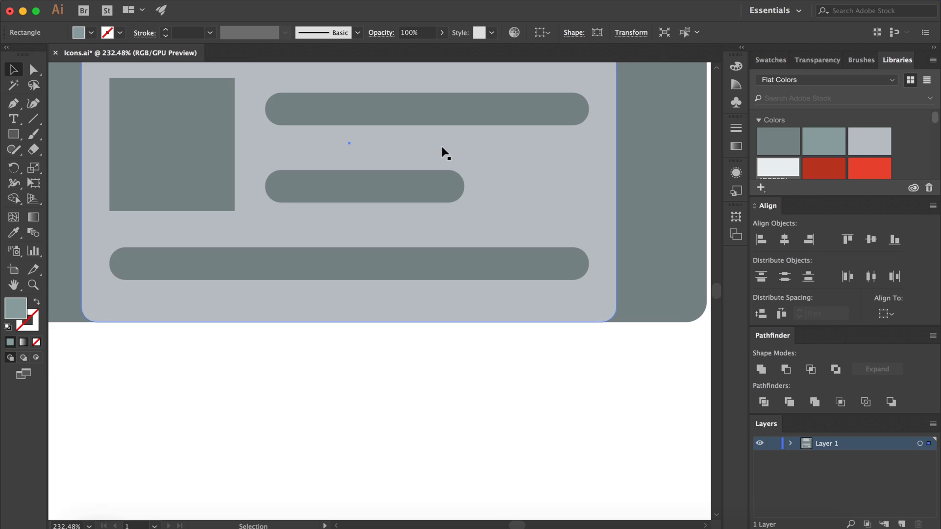
pyautogui.scroll(3, 444, 152)
pyautogui.moveTo(426, 145); pyautogui.dragTo(425, 148)
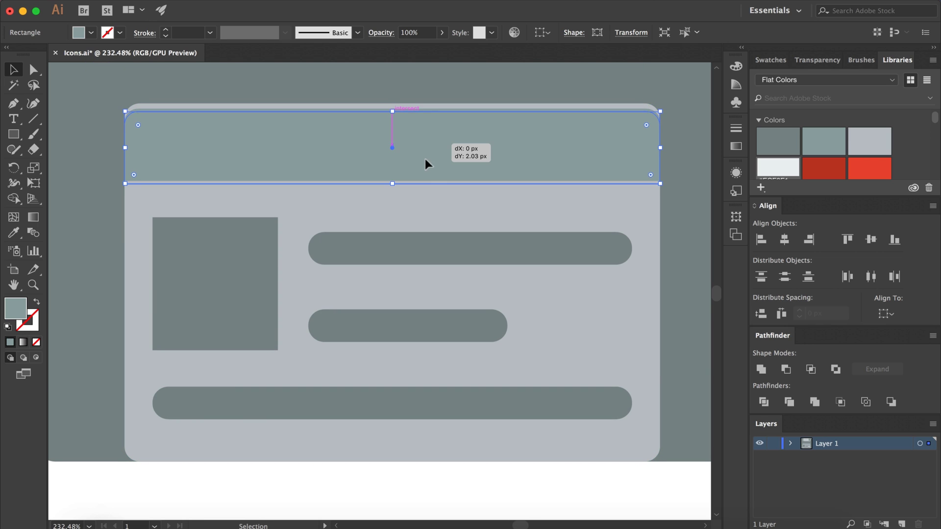
# Step: Lower the label card's top edge to line up with the header band
pyautogui.click(409, 108)
pyautogui.moveTo(396, 105); pyautogui.dragTo(392, 111)
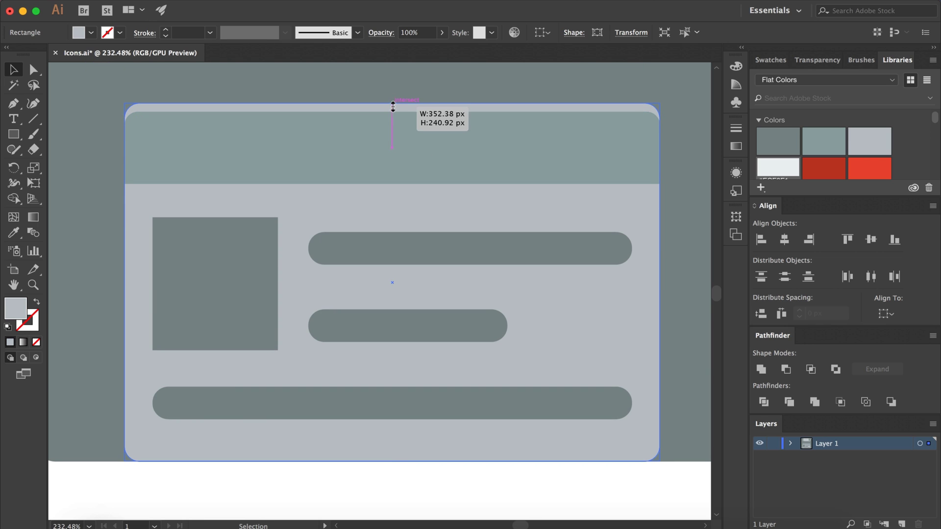
pyautogui.scroll(-5, 391, 135)
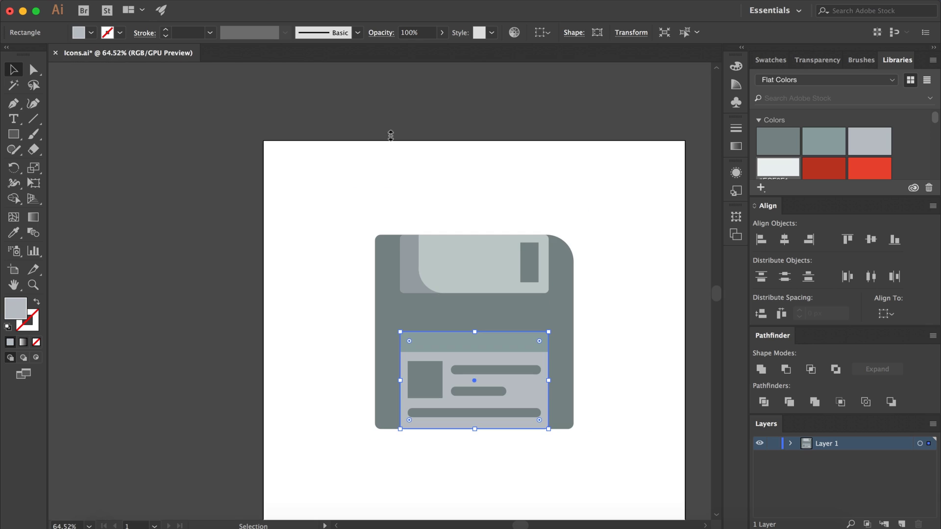
pyautogui.click(306, 304)
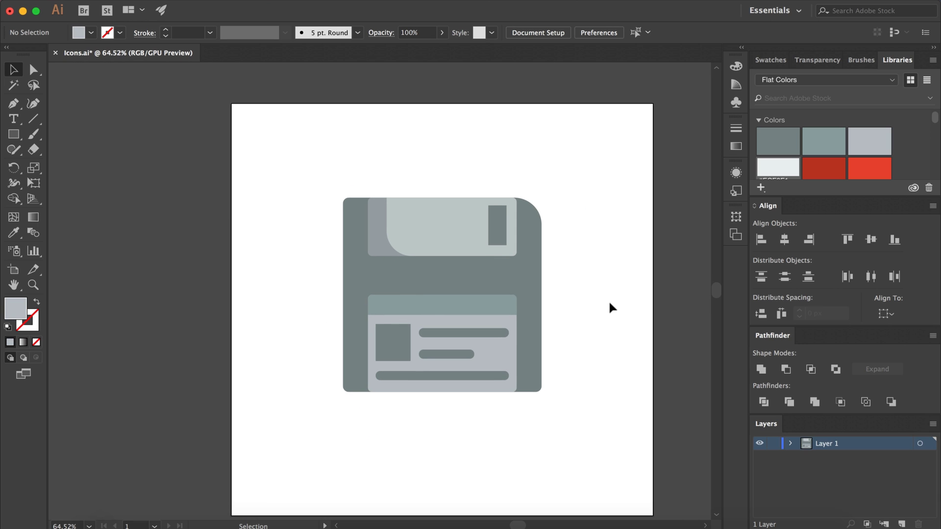
pyautogui.scroll(3, 567, 274)
pyautogui.scroll(2, 567, 275)
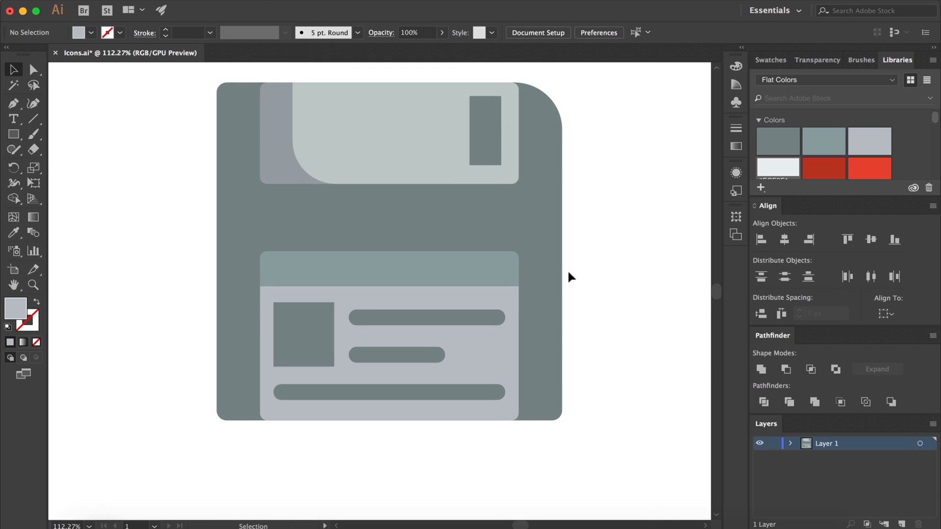
pyautogui.press('a')
pyautogui.click(345, 143)
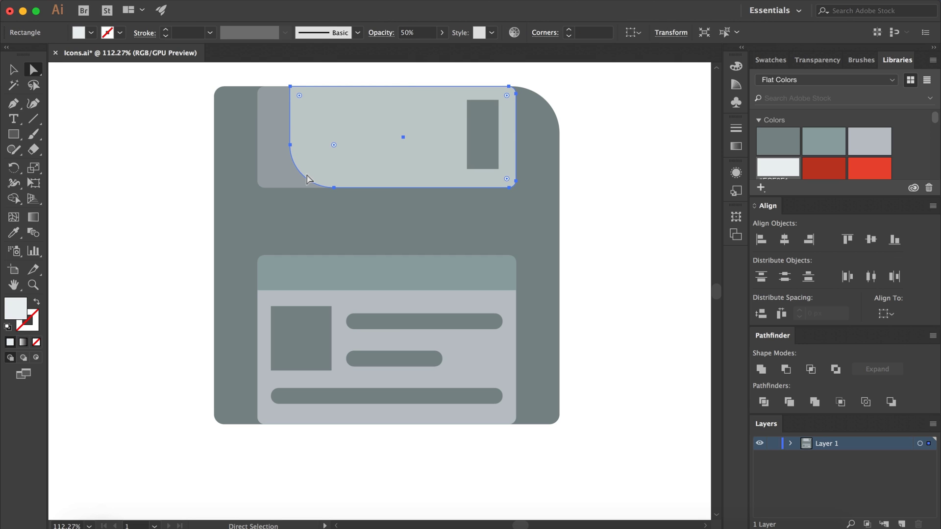
# Step: Colour the shutter slot with the blue #3398DB swatch
pyautogui.click(593, 104)
pyautogui.hotkey('ctrl', '0')
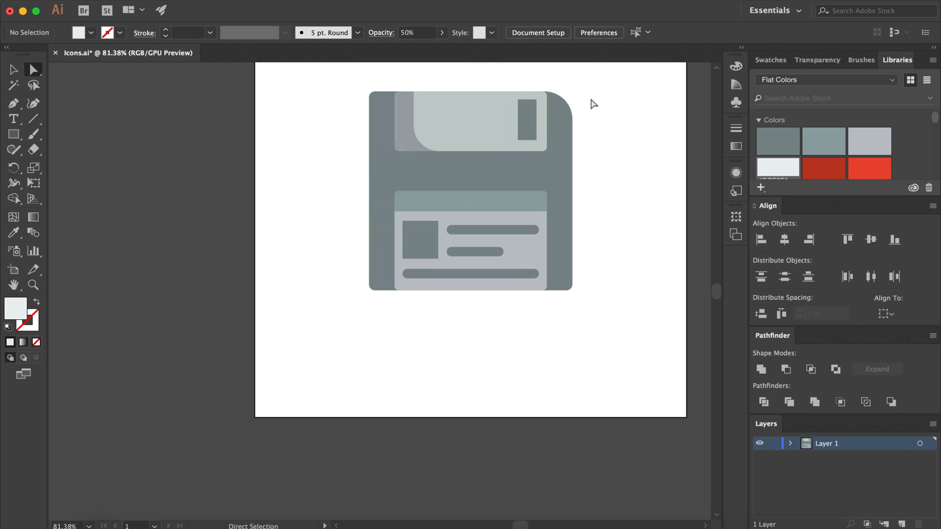
pyautogui.press('v')
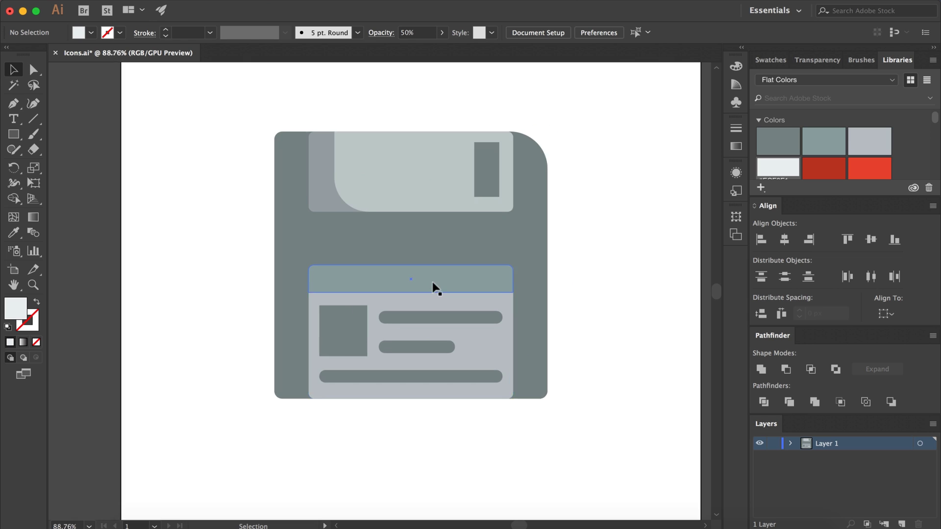
pyautogui.click(774, 146)
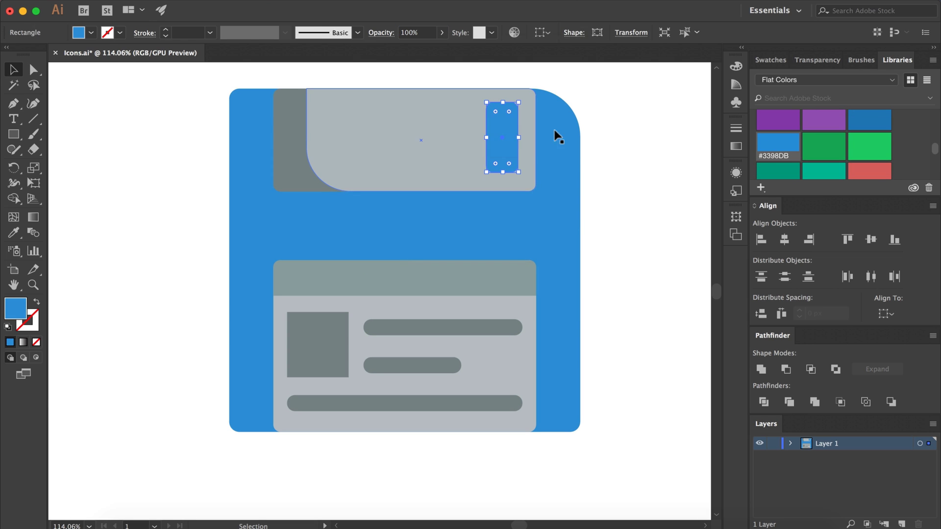
# Step: Check the light shutter panel's corner settings, leaving them unchanged
pyautogui.click(409, 161)
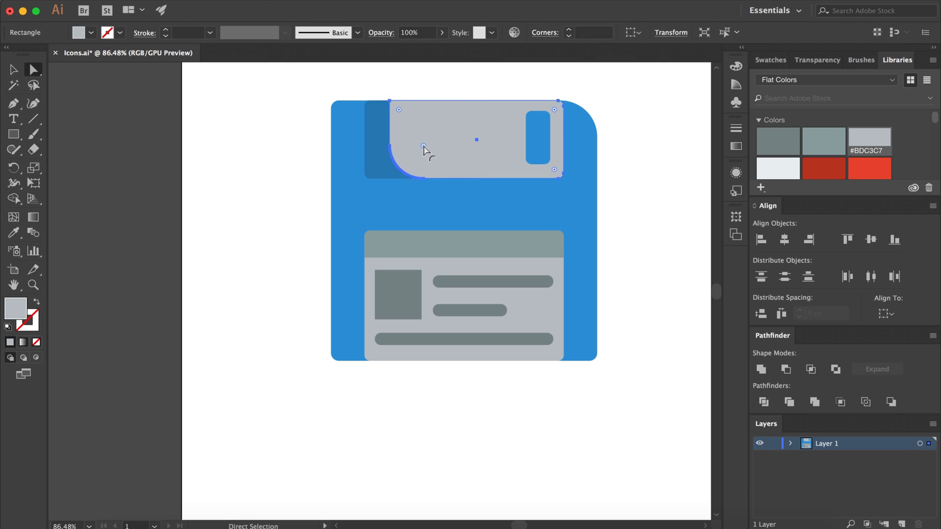
pyautogui.click(545, 32)
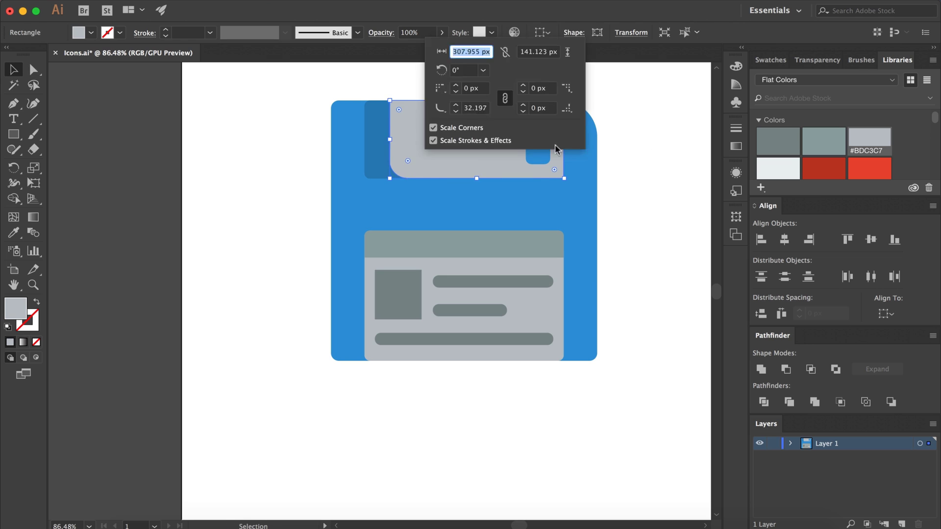
pyautogui.press('Escape')
pyautogui.press('v')
pyautogui.click(287, 207)
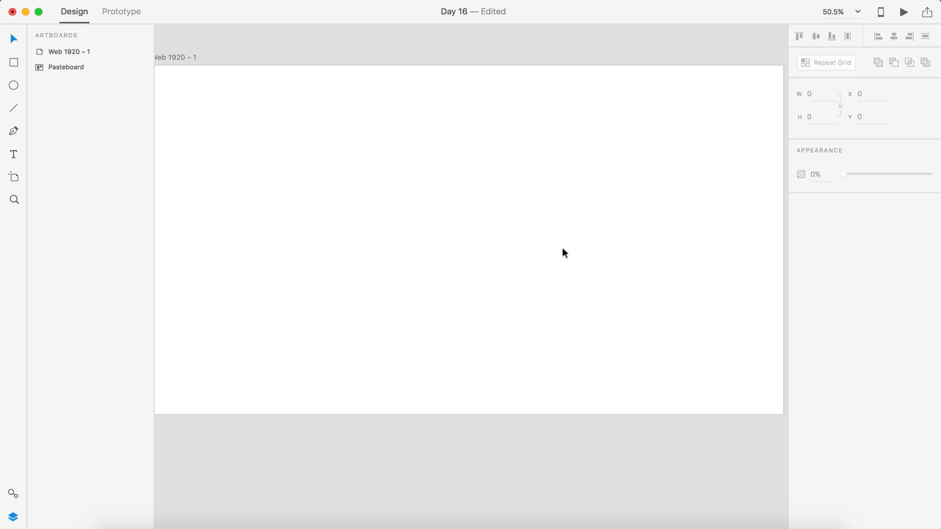
# Step: Draw a rectangle 575 px tall and centre it on the artboard
pyautogui.press('super+0')
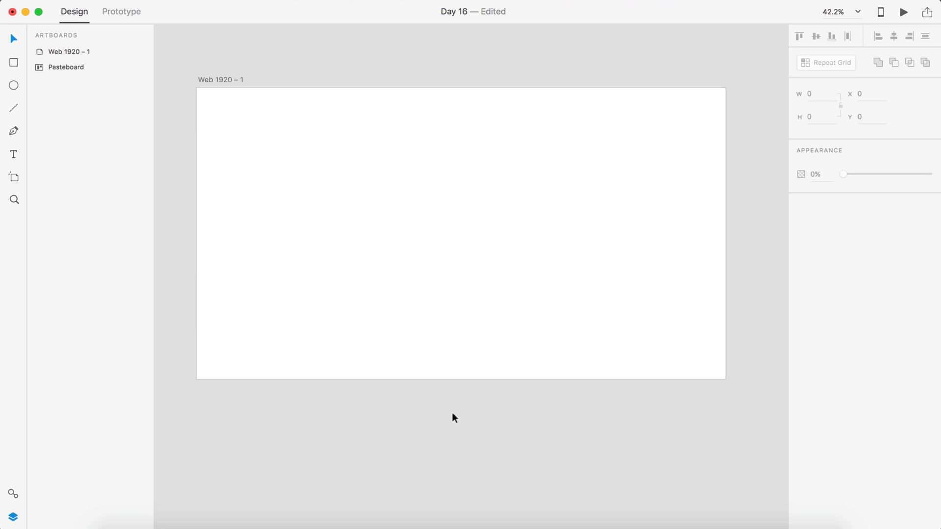
pyautogui.click(15, 64)
pyautogui.scroll(3, 449, 207)
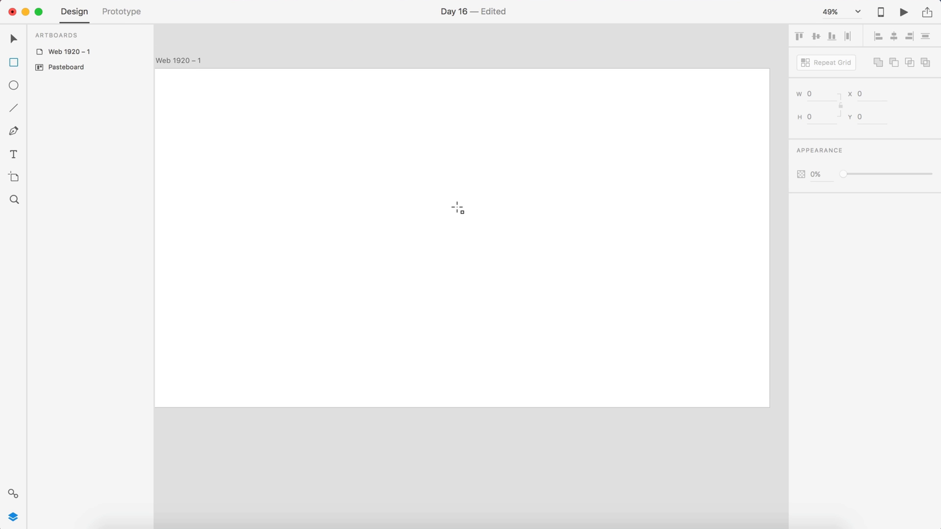
pyautogui.moveTo(383, 133); pyautogui.dragTo(562, 319)
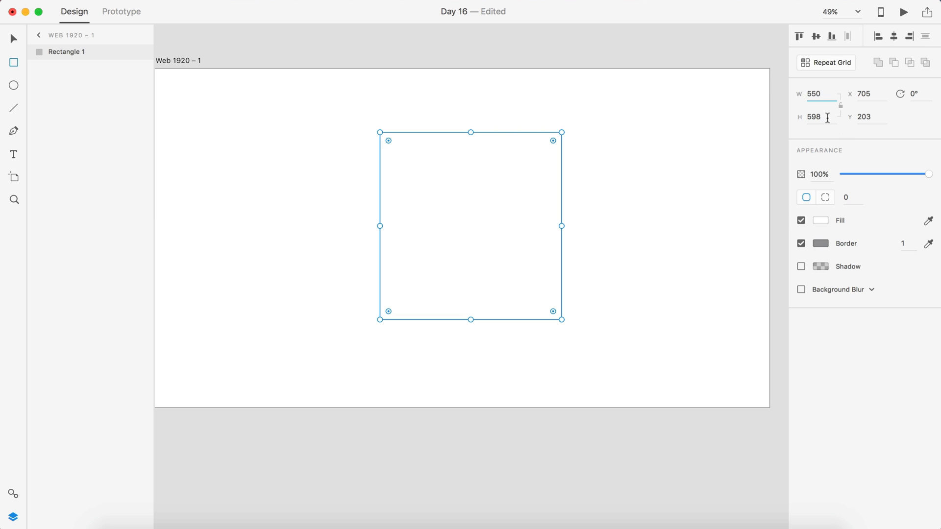
pyautogui.click(827, 118)
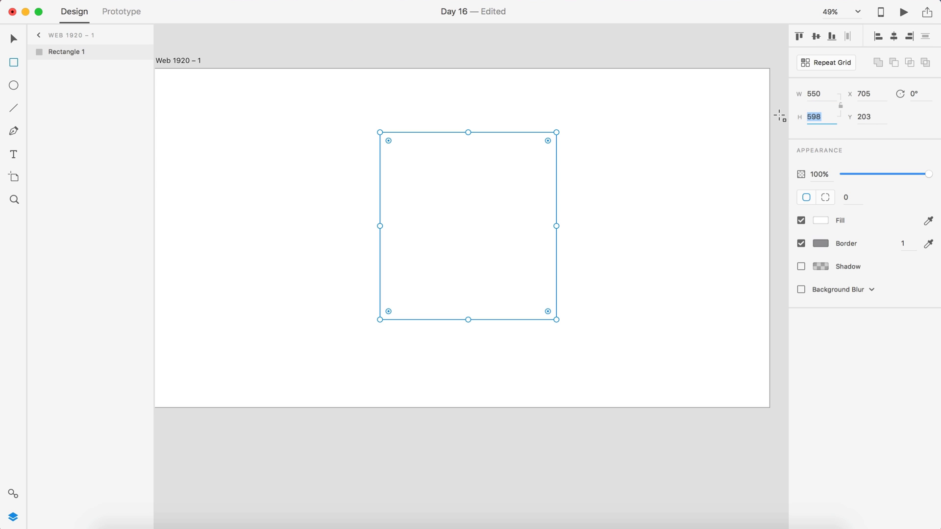
pyautogui.write('57')
pyautogui.press('Return')
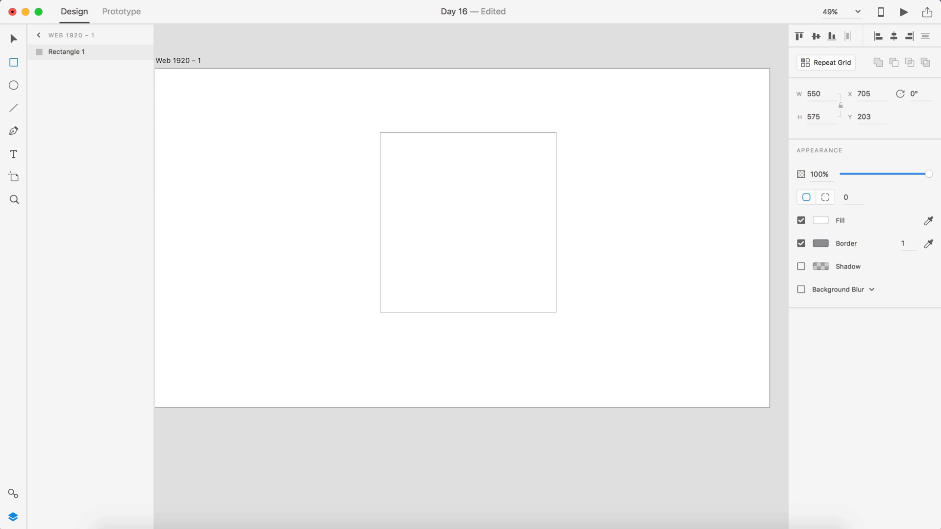
pyautogui.press('v')
pyautogui.moveTo(493, 223); pyautogui.dragTo(492, 238)
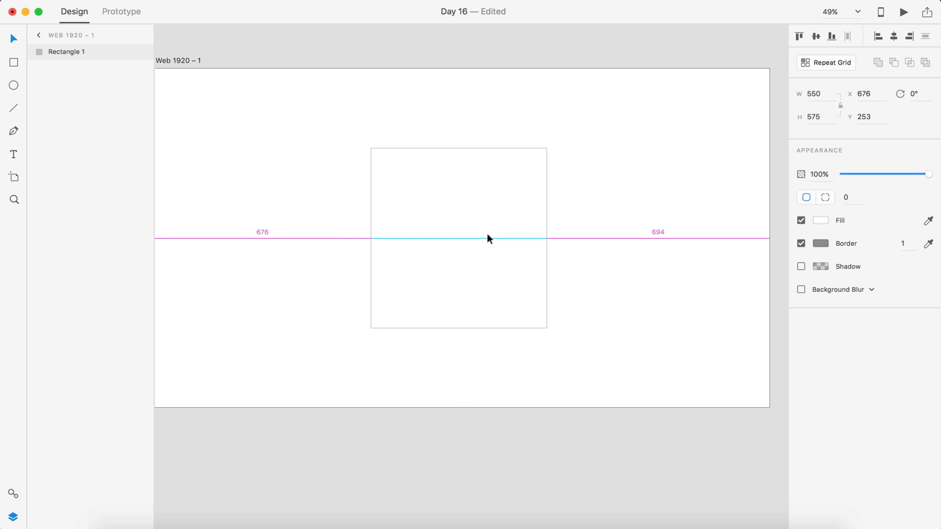
# Step: Remove the card's border and add a drop shadow with blur 20
pyautogui.click(801, 243)
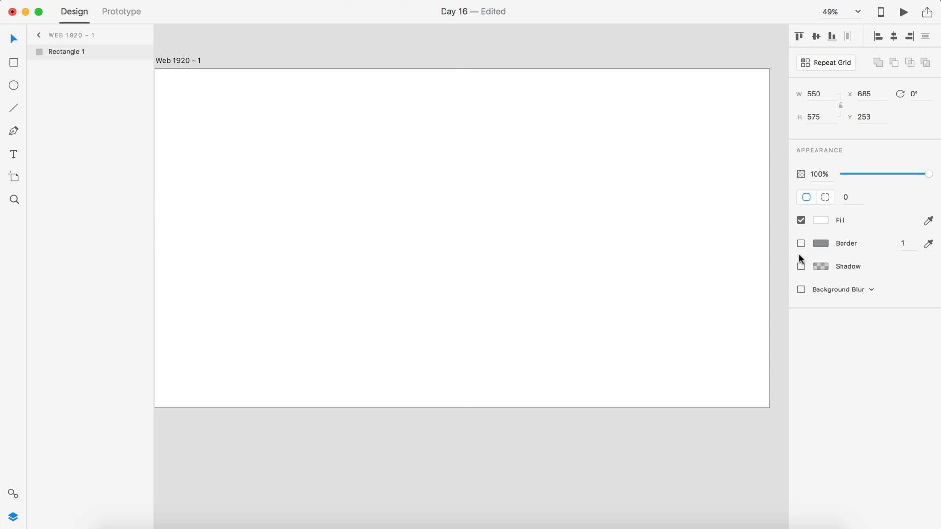
pyautogui.click(801, 266)
pyautogui.click(867, 287)
pyautogui.write('0')
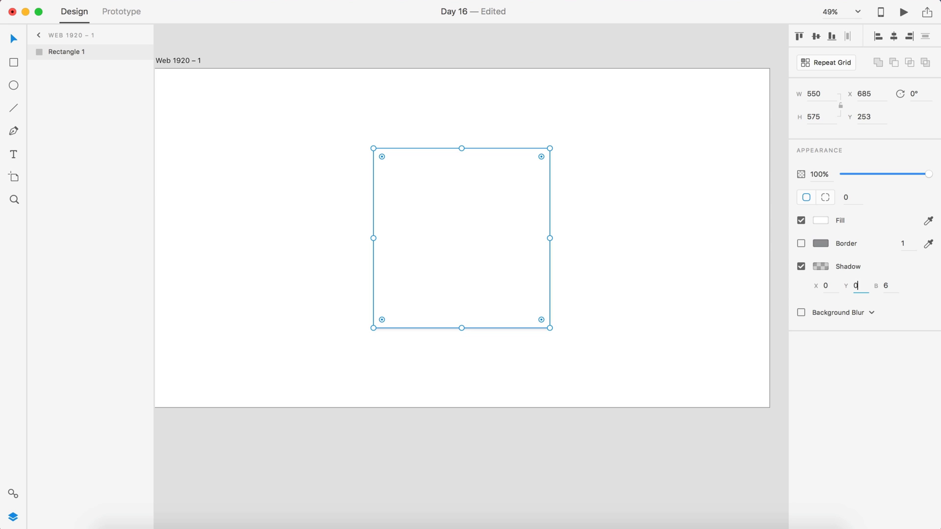
pyautogui.press('Tab')
pyautogui.write('20')
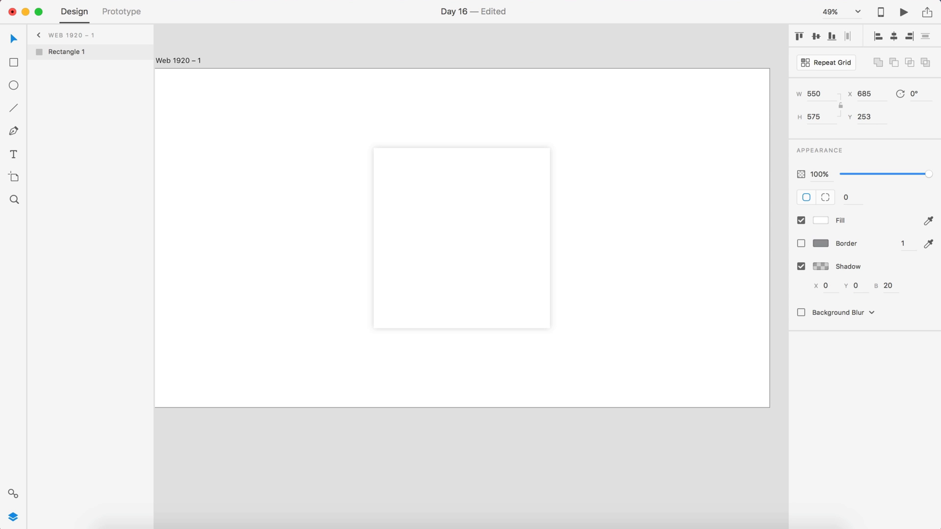
pyautogui.scroll(2, 655, 325)
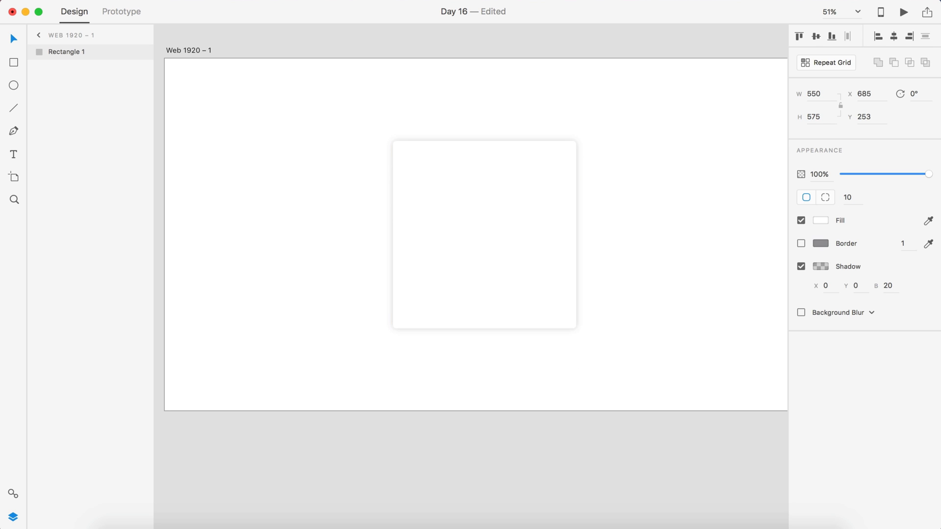
pyautogui.scroll(-5, 634, 208)
# Step: Give the card a corner radius of 5
pyautogui.click(609, 338)
pyautogui.hscroll(3, 609, 338)
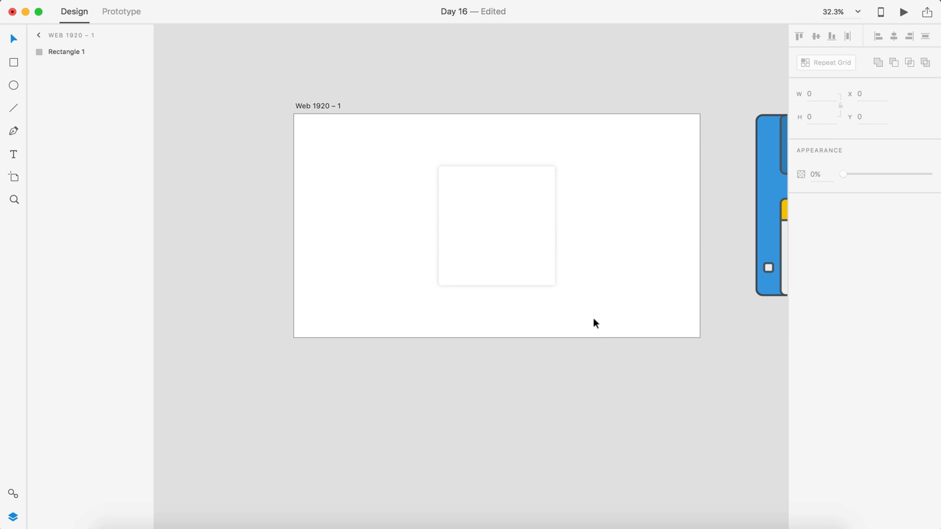
pyautogui.click(512, 240)
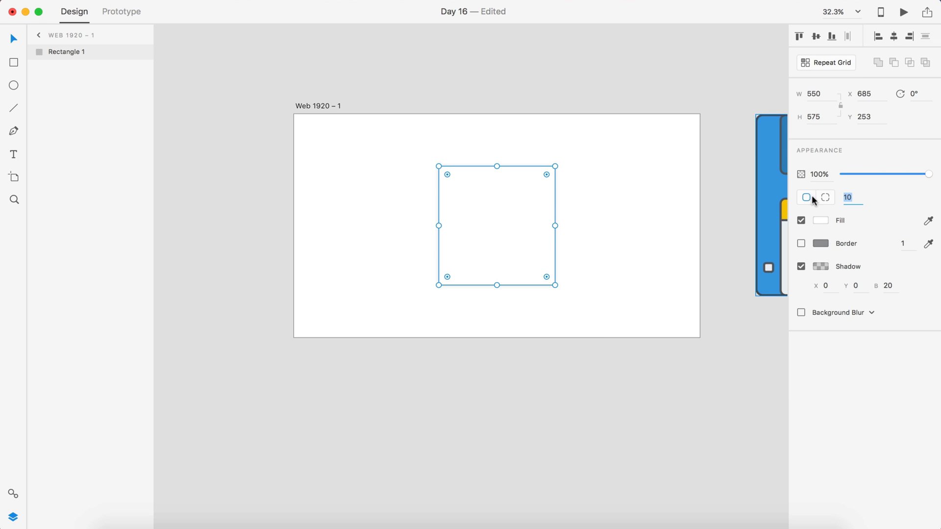
pyautogui.write('5')
pyautogui.press('Return')
pyautogui.click(703, 224)
pyautogui.scroll(3, 627, 237)
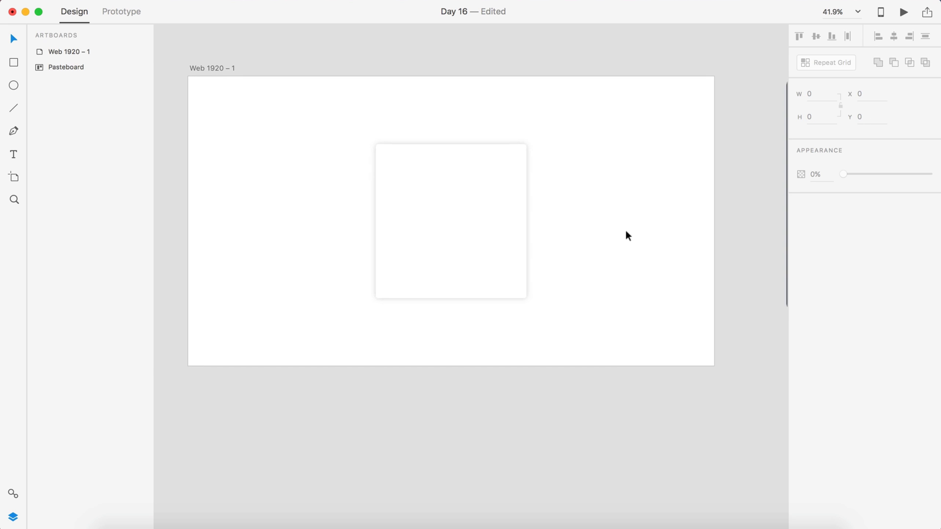
# Step: Drag the floppy icon onto the card and resize it about its centre to 141×133
pyautogui.hscroll(3, 627, 237)
pyautogui.scroll(-3, 628, 236)
pyautogui.moveTo(637, 218); pyautogui.dragTo(452, 206)
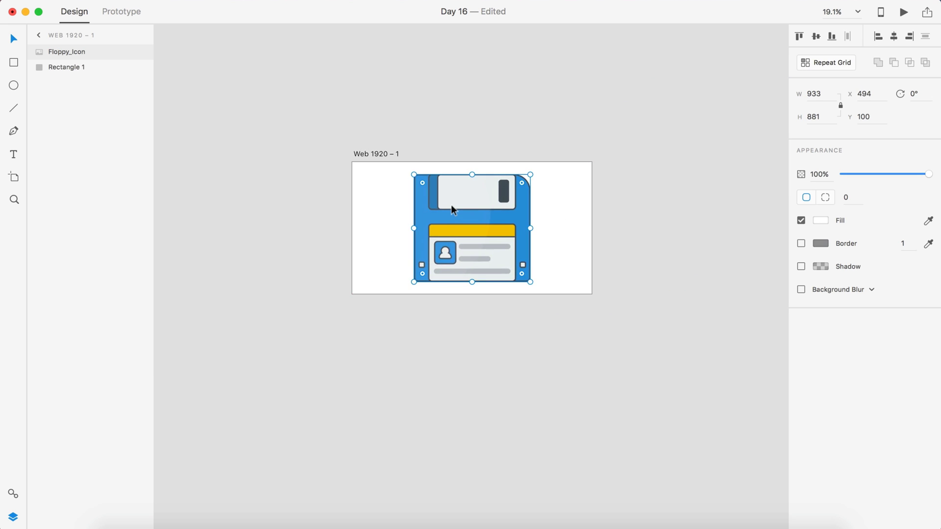
pyautogui.scroll(5, 451, 207)
pyautogui.press('alt')
pyautogui.moveTo(691, 108); pyautogui.dragTo(540, 238)
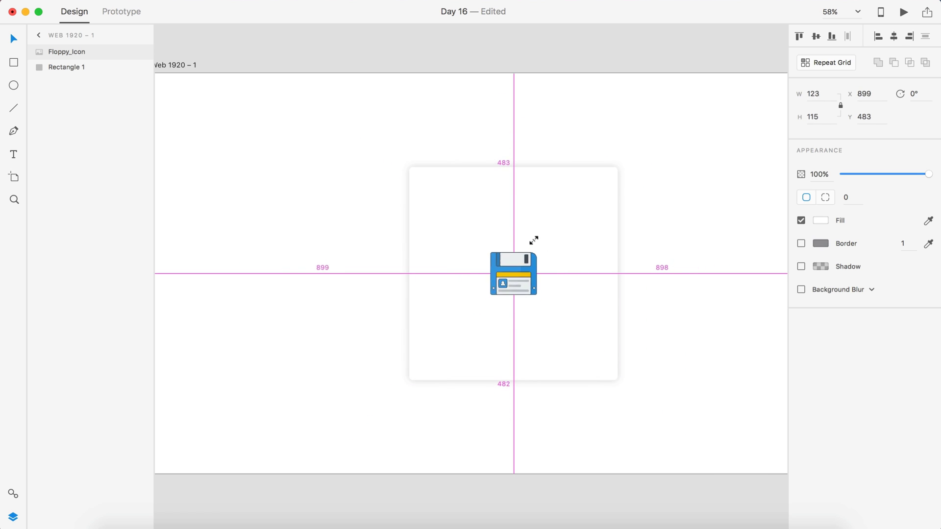
pyautogui.moveTo(534, 240); pyautogui.dragTo(516, 152)
pyautogui.scroll(4, 524, 255)
pyautogui.moveTo(544, 186); pyautogui.dragTo(551, 192)
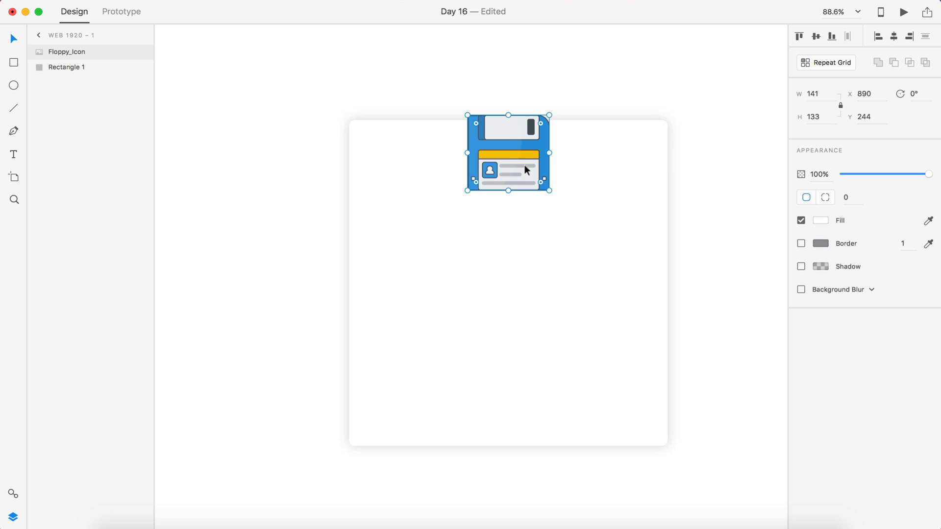
# Step: Position the icon at the card's top centre, nudging it down to Y 323
pyautogui.moveTo(525, 168); pyautogui.dragTo(522, 169)
pyautogui.hotkey('shift', 'Down')
pyautogui.hotkey('shift', 'Down')
pyautogui.hotkey('shift', 'Down')
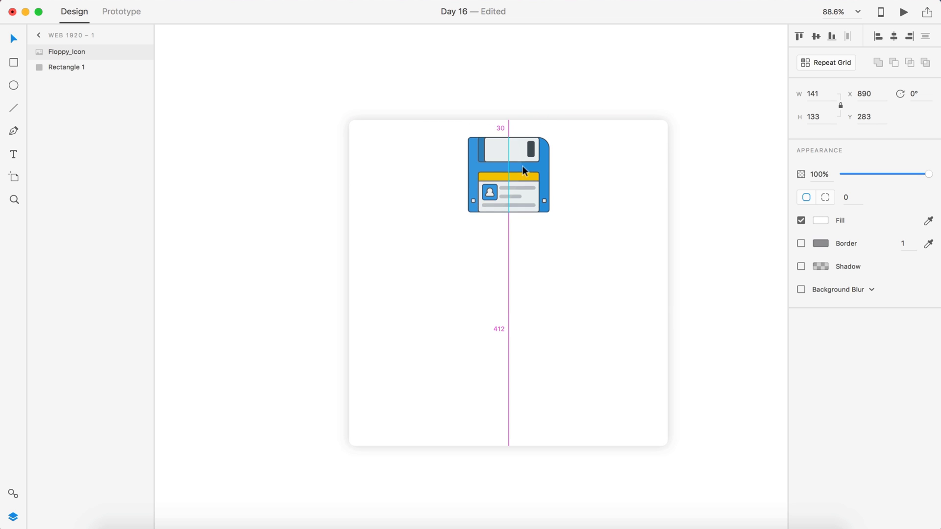
pyautogui.hotkey('shift', 'Down')
pyautogui.hotkey('shift', 'Down')
pyautogui.hotkey('shift', 'Down')
pyautogui.hotkey('shift', 'Down')
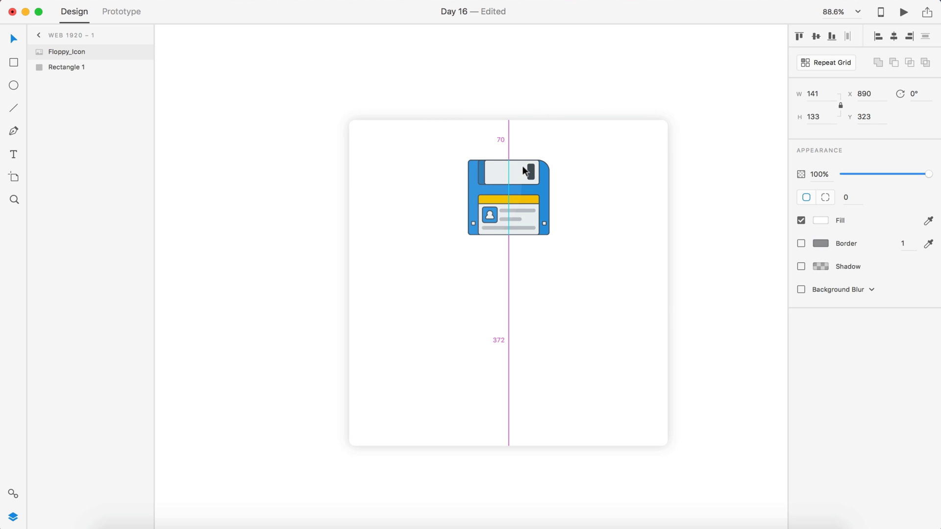
pyautogui.scroll(-3, 600, 327)
pyautogui.scroll(2, 525, 243)
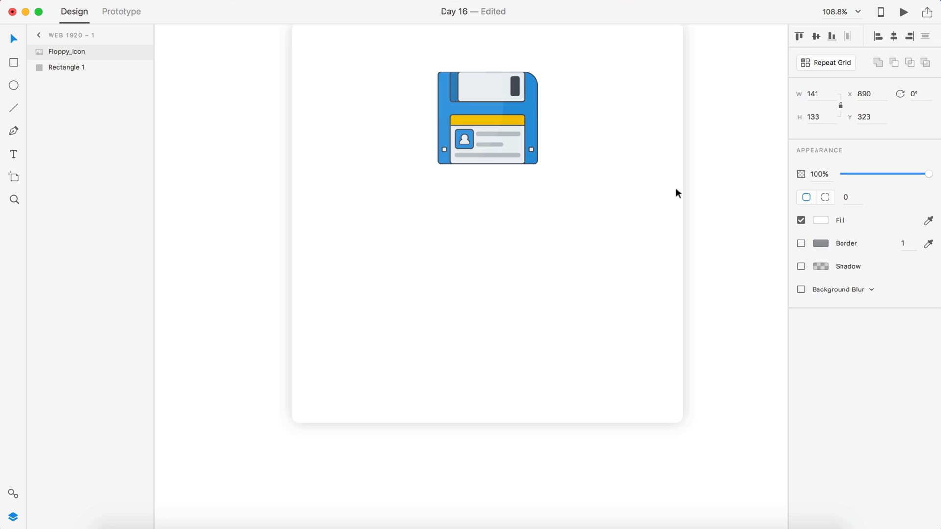
pyautogui.click(729, 182)
# Step: Add an 'Account Access' text below the icon at font size 26
pyautogui.press('t')
pyautogui.click(437, 220)
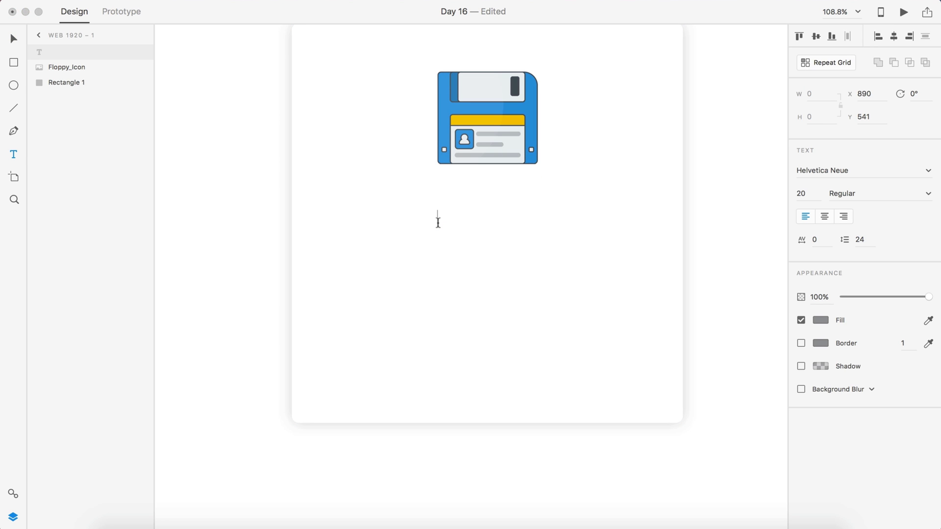
pyautogui.write('Account ')
pyautogui.write('Acce')
pyautogui.write('ss')
pyautogui.press('super+a')
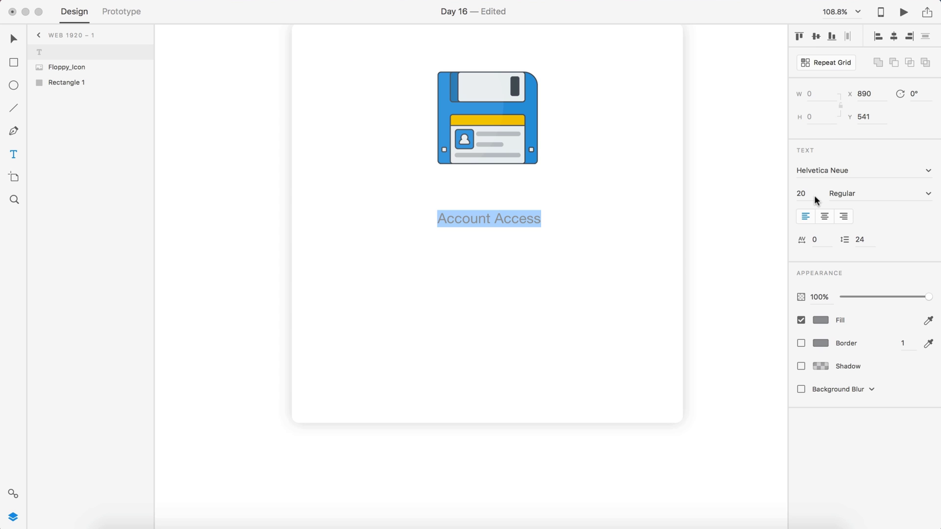
pyautogui.click(813, 195)
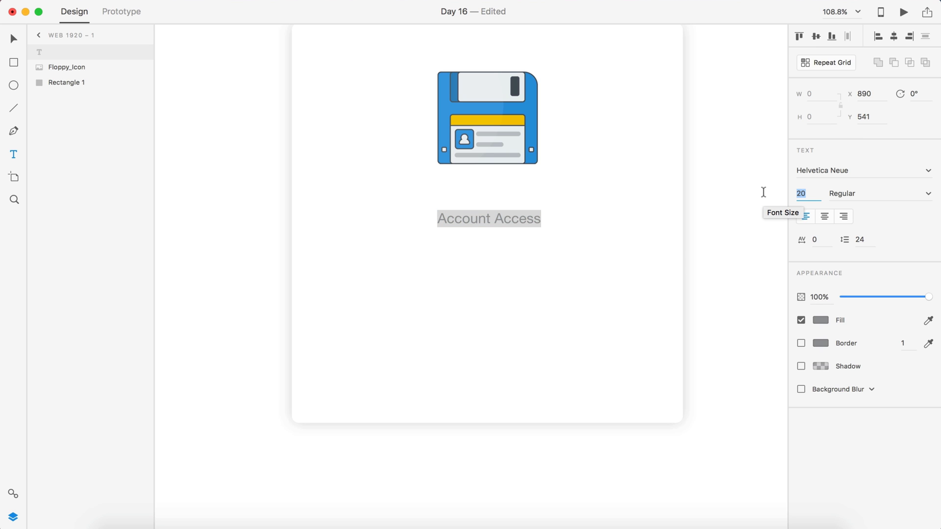
pyautogui.write('2')
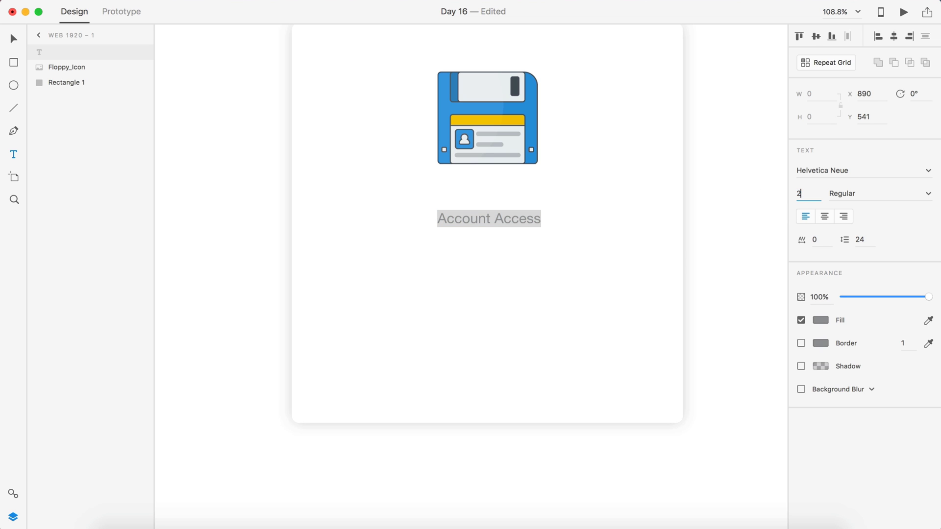
pyautogui.write('6')
pyautogui.press('Return')
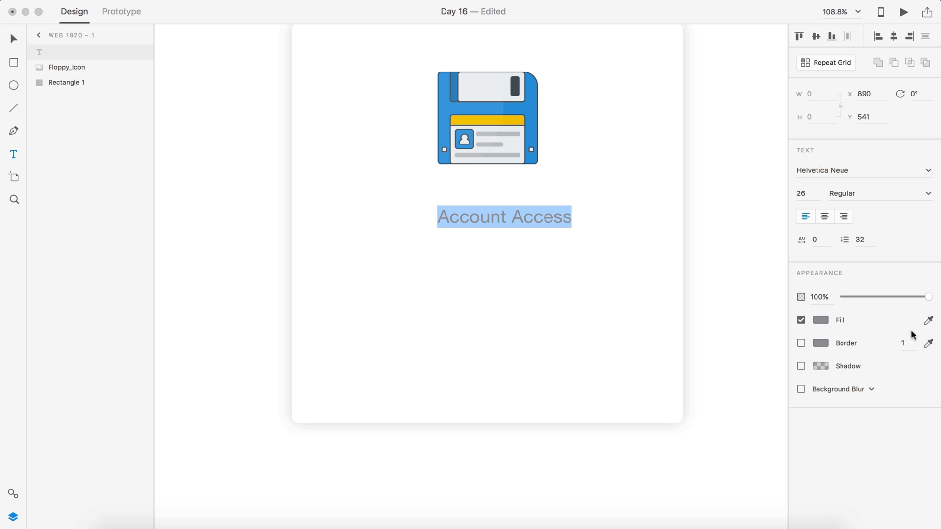
# Step: Fill the heading with the icon's eyedropped yellow and centre-align it
pyautogui.click(928, 321)
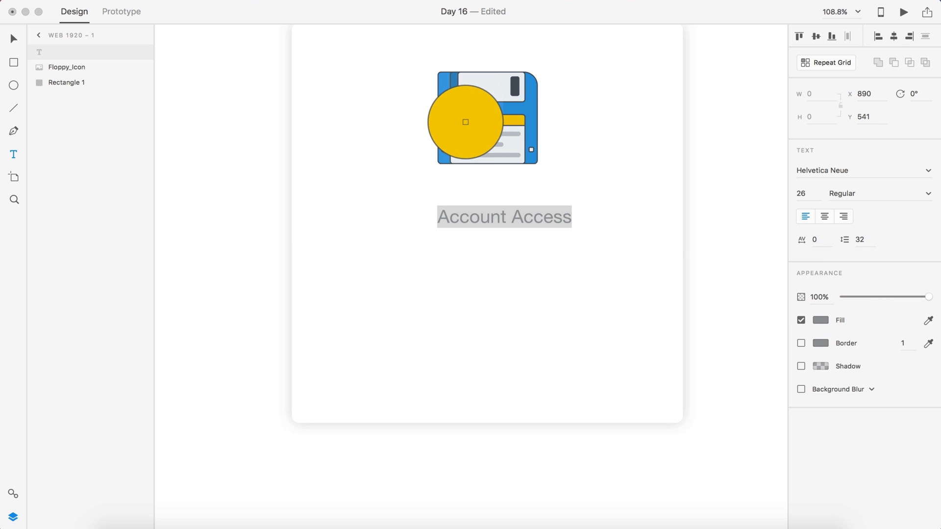
pyautogui.click(465, 122)
pyautogui.click(13, 39)
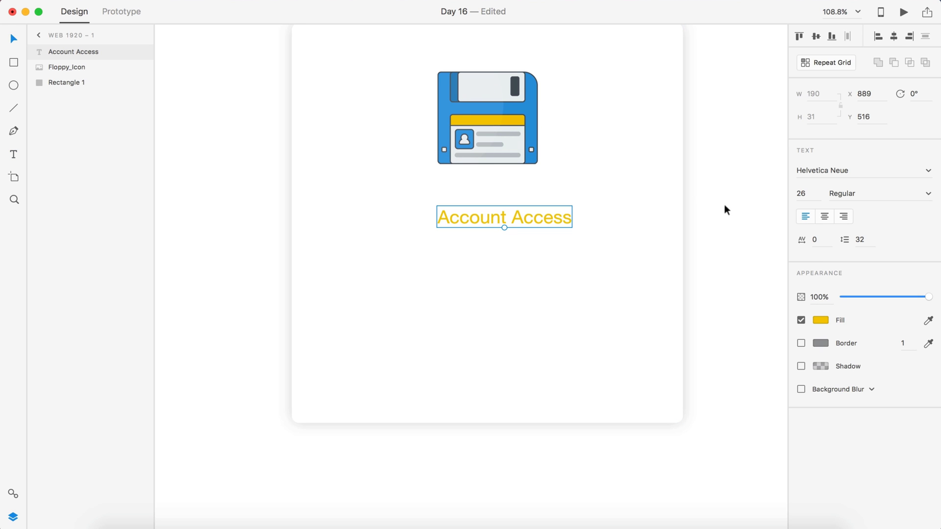
pyautogui.click(825, 216)
# Step: Move the Account Access heading to sit just beneath the floppy icon
pyautogui.doubleClick(525, 216)
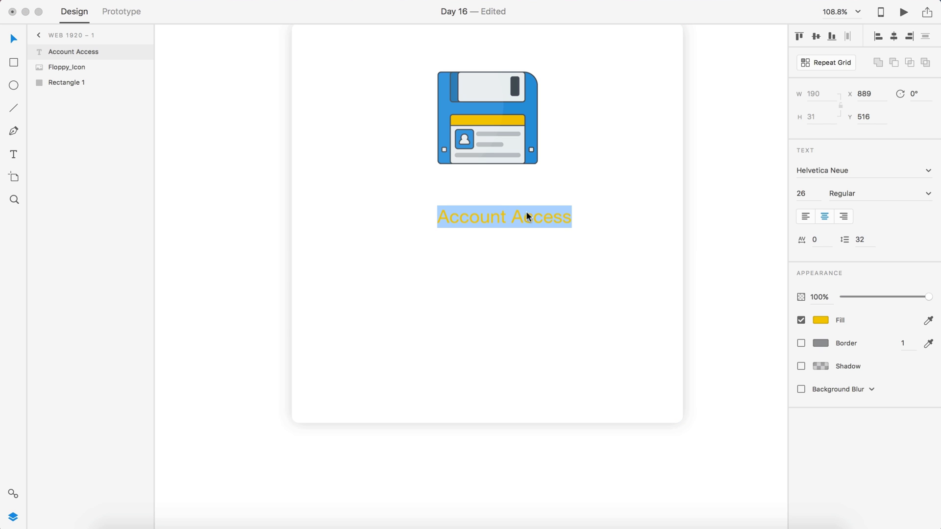
pyautogui.press('Escape')
pyautogui.moveTo(519, 216); pyautogui.dragTo(515, 178)
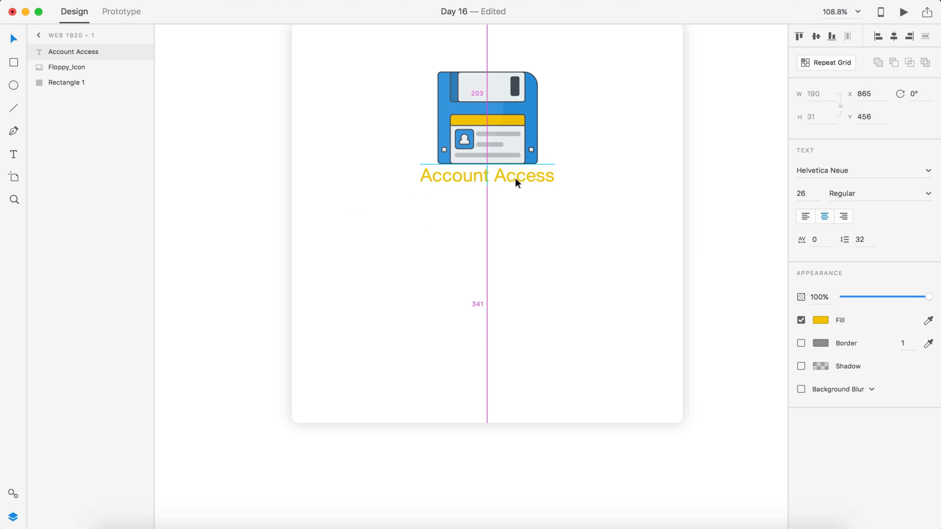
pyautogui.hotkey('shift', 'Down')
pyautogui.hotkey('shift', 'Down')
pyautogui.hotkey('shift', 'Down')
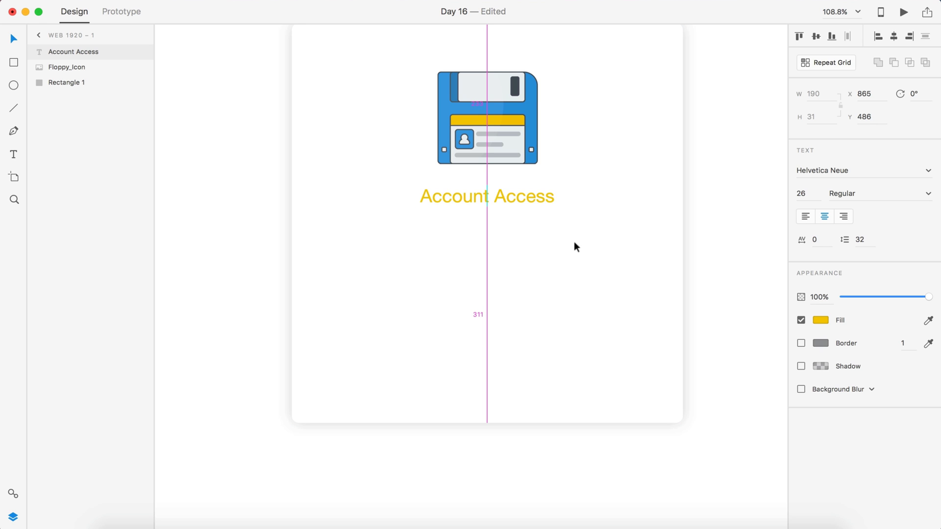
pyautogui.click(704, 271)
# Step: Add the text 'Floppy would like permission to access your account.' below the heading
pyautogui.press('t')
pyautogui.click(464, 239)
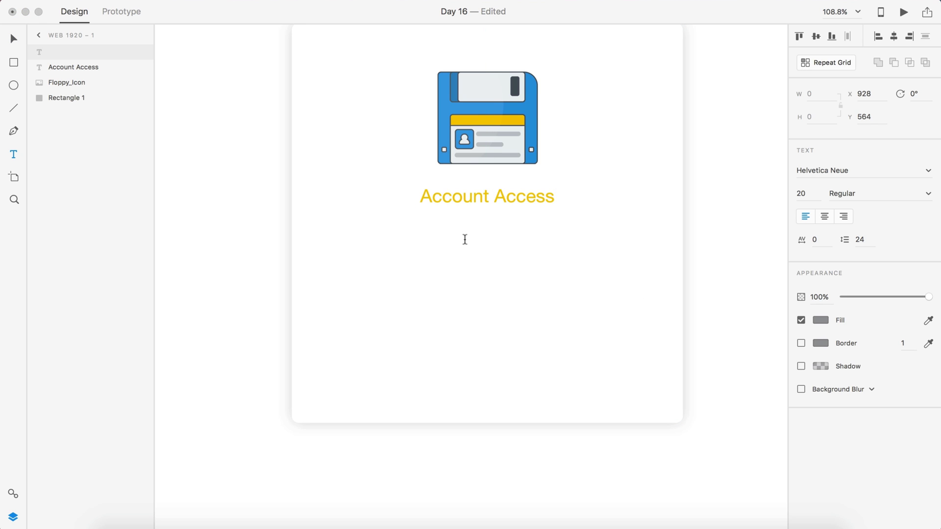
pyautogui.write('Flo')
pyautogui.write('ppy would li')
pyautogui.write('ke p')
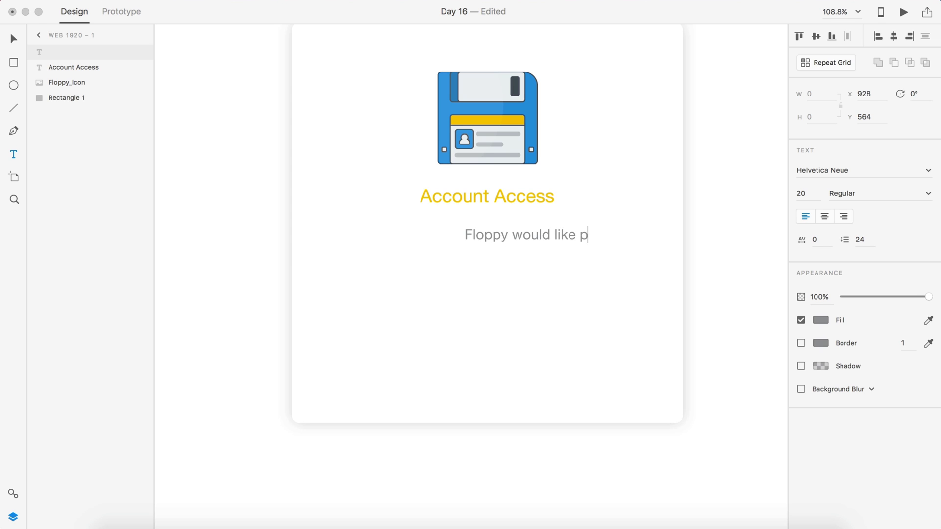
pyautogui.write('ermission ')
pyautogui.write('to access')
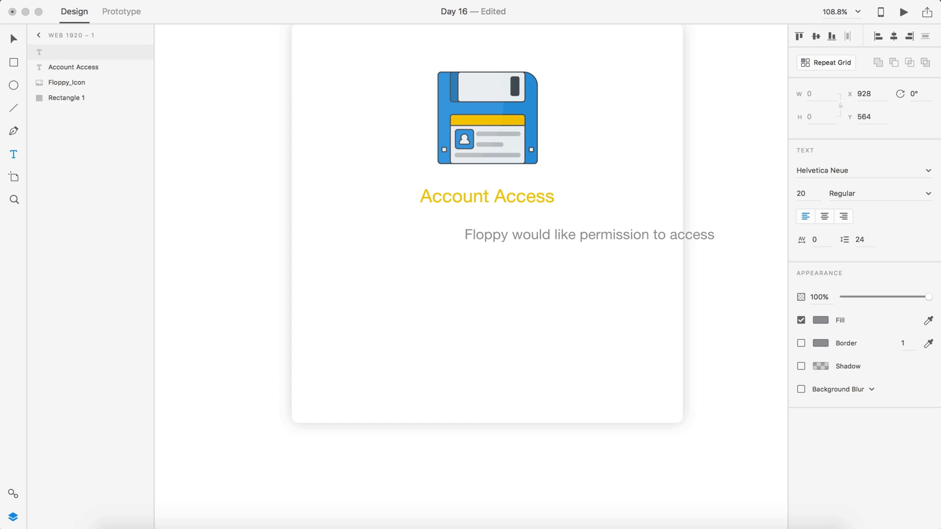
pyautogui.write(' your accou')
pyautogui.click(13, 39)
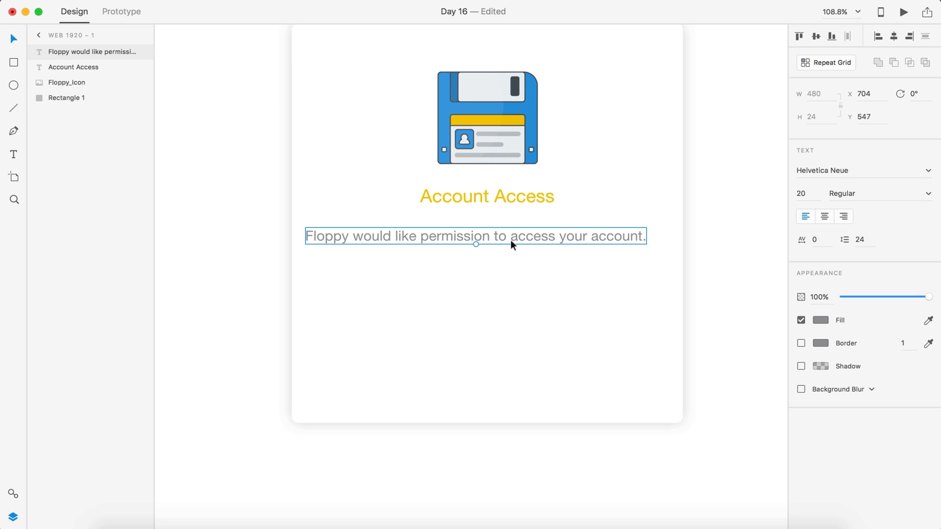
# Step: Break the sentence before 'your' onto two lines and centre-align the paragraph
pyautogui.doubleClick(553, 237)
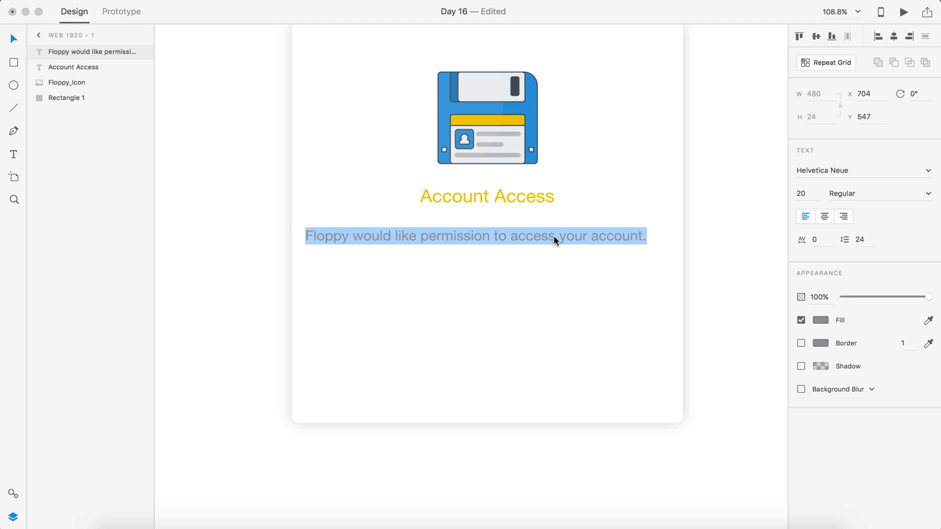
pyautogui.click(554, 237)
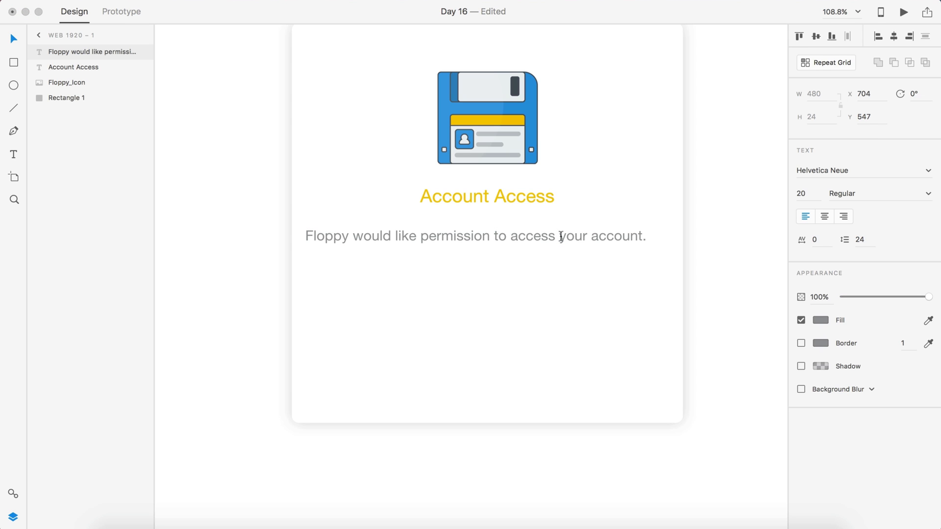
pyautogui.press('BackSpace')
pyautogui.press('Return')
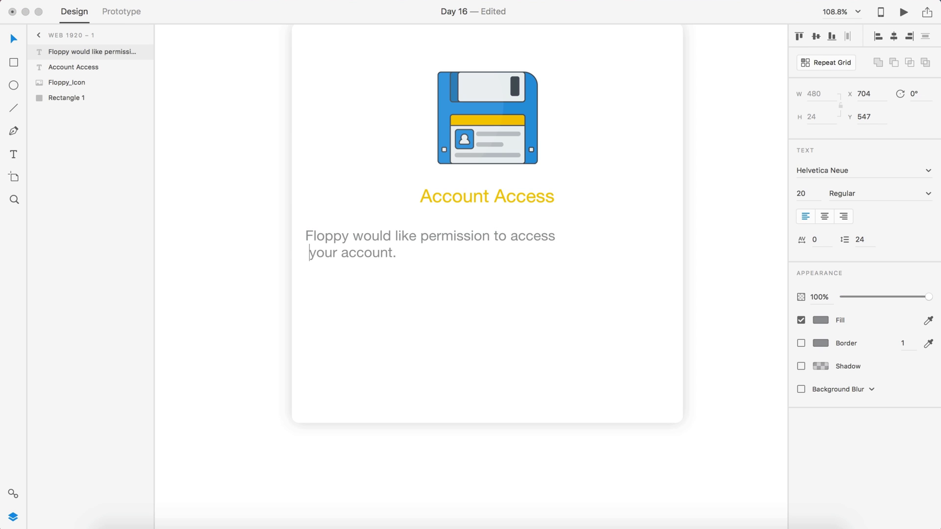
pyautogui.press('BackSpace')
pyautogui.press('super+a')
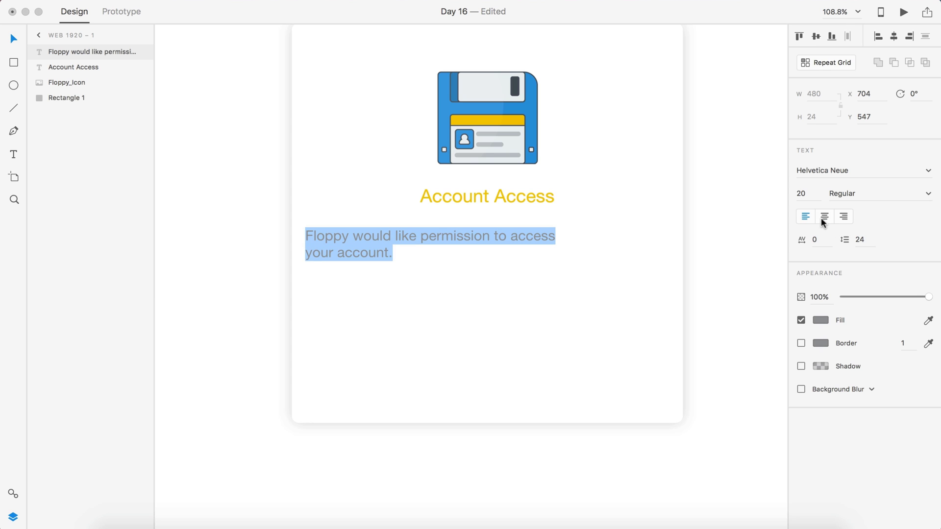
pyautogui.click(822, 218)
pyautogui.click(13, 38)
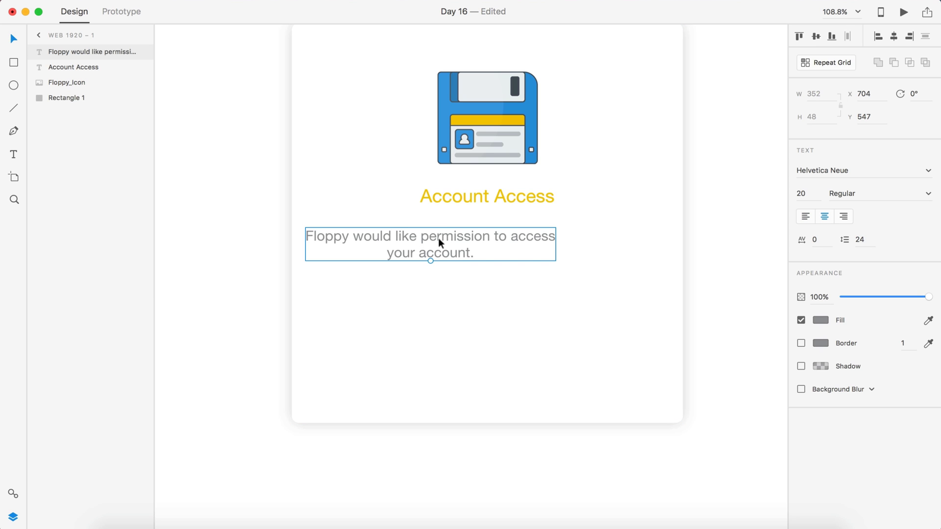
# Step: Position the permission paragraph just beneath the Account Access heading
pyautogui.moveTo(438, 238); pyautogui.dragTo(498, 216)
pyautogui.hotkey('shift', 'Down')
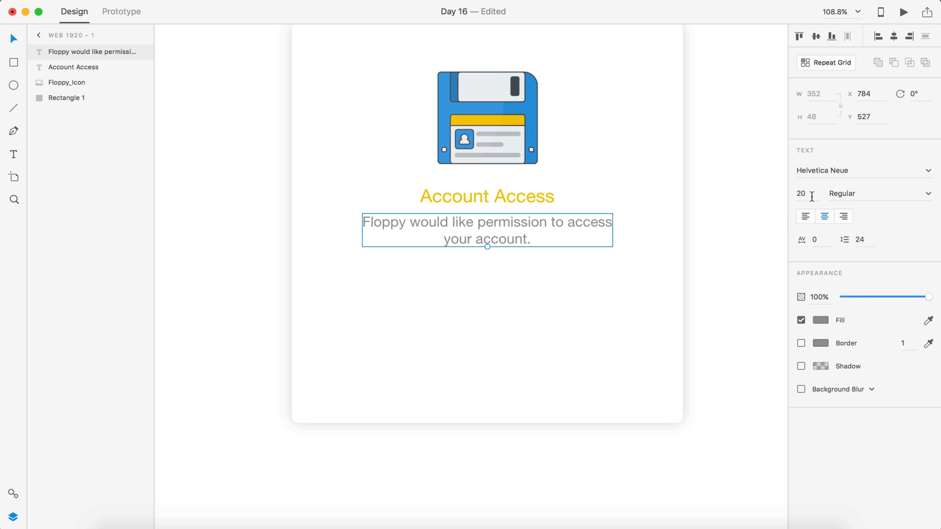
pyautogui.click(463, 200)
pyautogui.click(500, 226)
pyautogui.click(725, 249)
pyautogui.scroll(-3, 724, 262)
pyautogui.moveTo(750, 443); pyautogui.dragTo(441, 90)
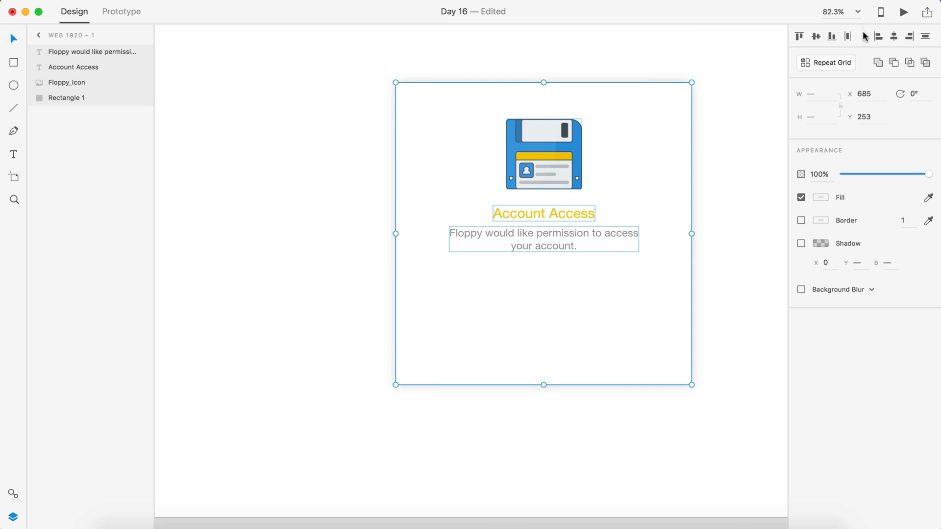
pyautogui.click(702, 231)
pyautogui.scroll(3, 696, 238)
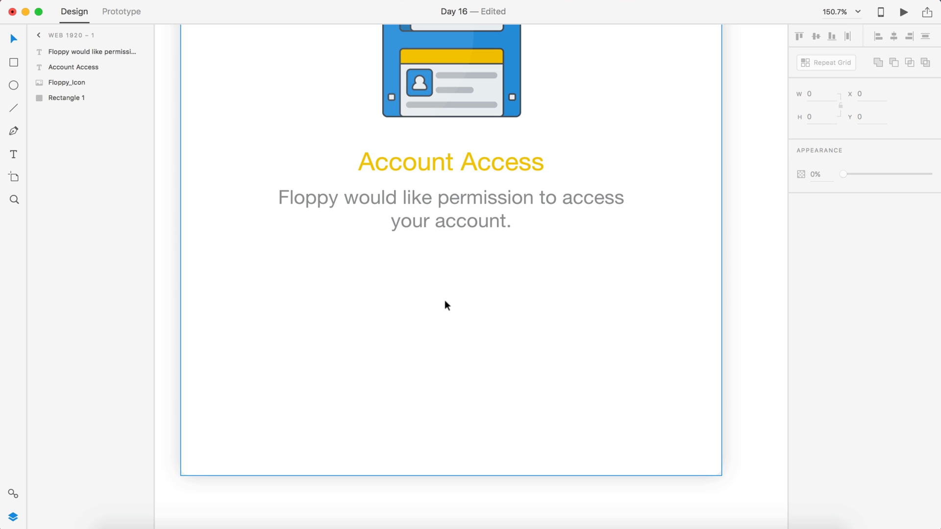
# Step: Draw a 430 × 62 rectangle near the card's bottom, centred horizontally
pyautogui.click(11, 64)
pyautogui.moveTo(229, 380)
pyautogui.mouseDown()
pyautogui.moveTo(679, 446)
pyautogui.moveTo(642, 424)
pyautogui.mouseUp()
pyautogui.scroll(-5, 598, 444)
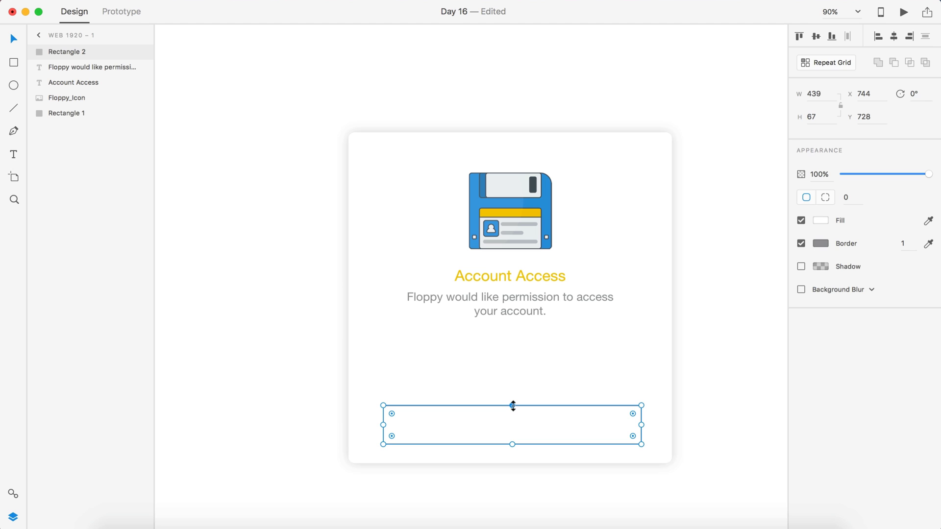
pyautogui.moveTo(512, 406); pyautogui.dragTo(513, 408)
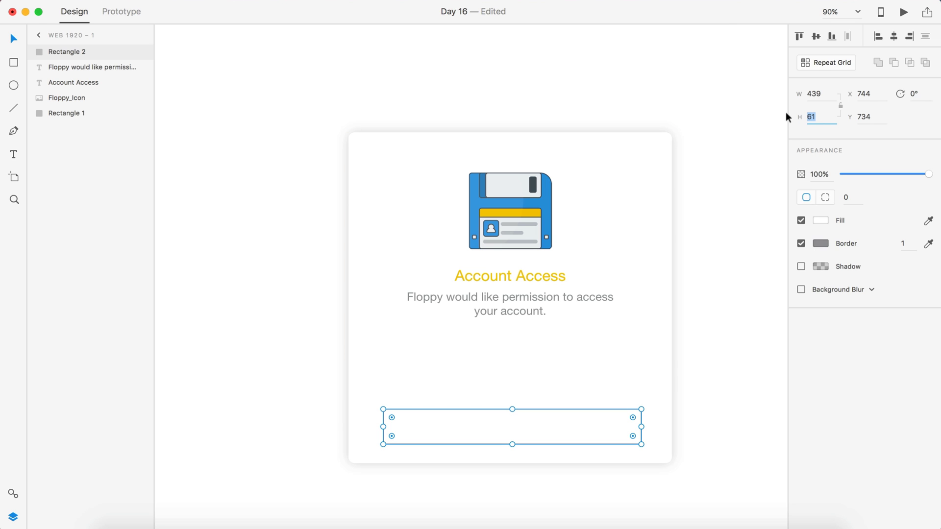
pyautogui.write('62')
pyautogui.click(817, 92)
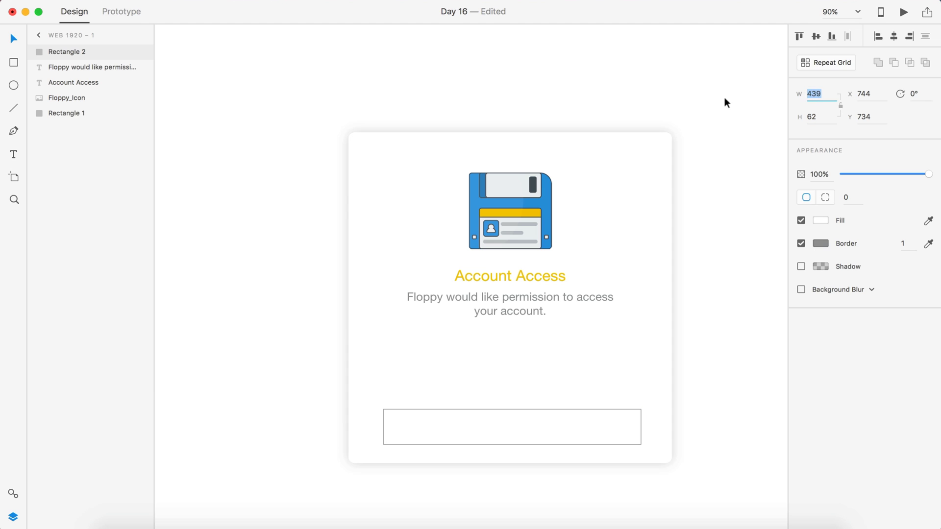
pyautogui.write('430')
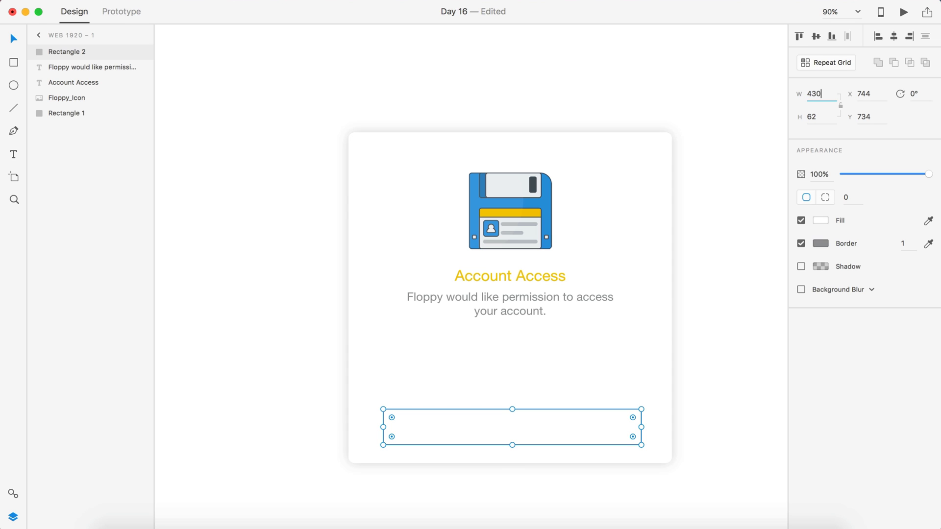
pyautogui.press('Return')
pyautogui.moveTo(500, 425); pyautogui.dragTo(512, 431)
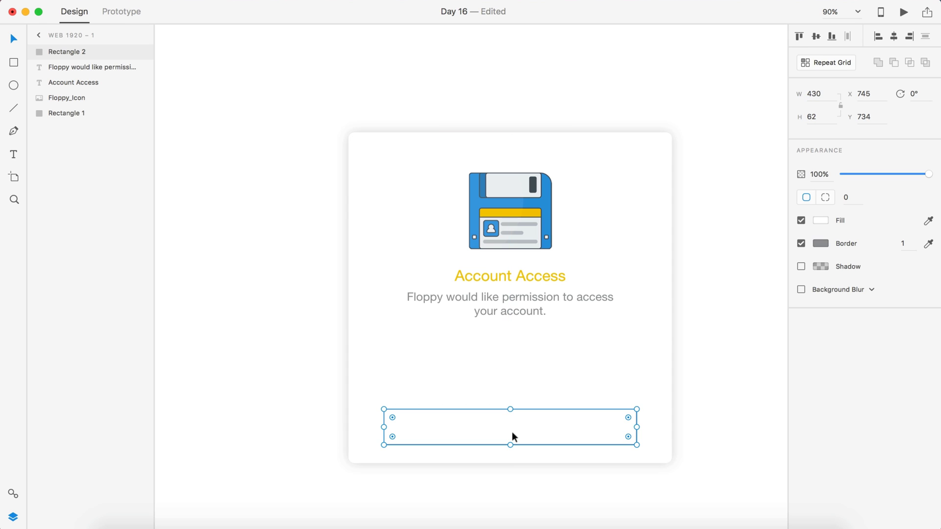
pyautogui.scroll(3, 510, 430)
# Step: Fill the rectangle with the floppy's blue, remove its border, and round corners to 5
pyautogui.click(928, 221)
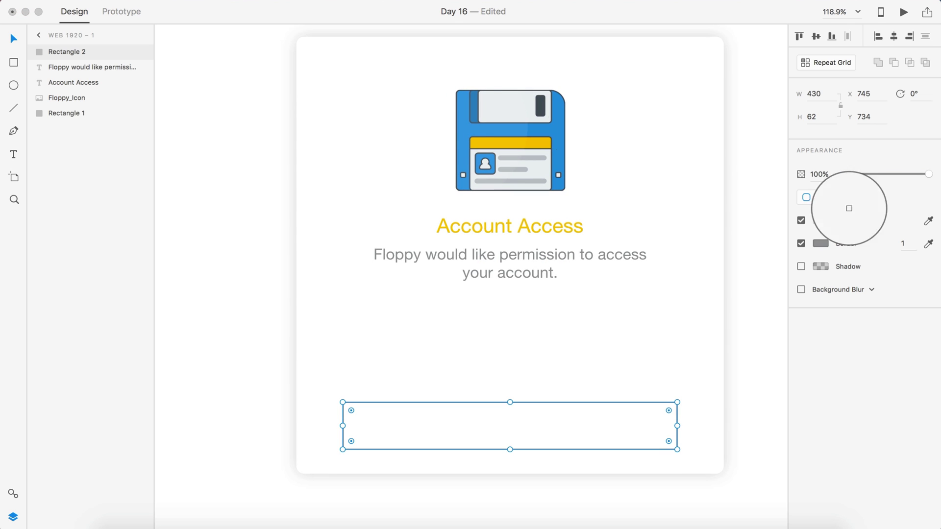
pyautogui.click(464, 126)
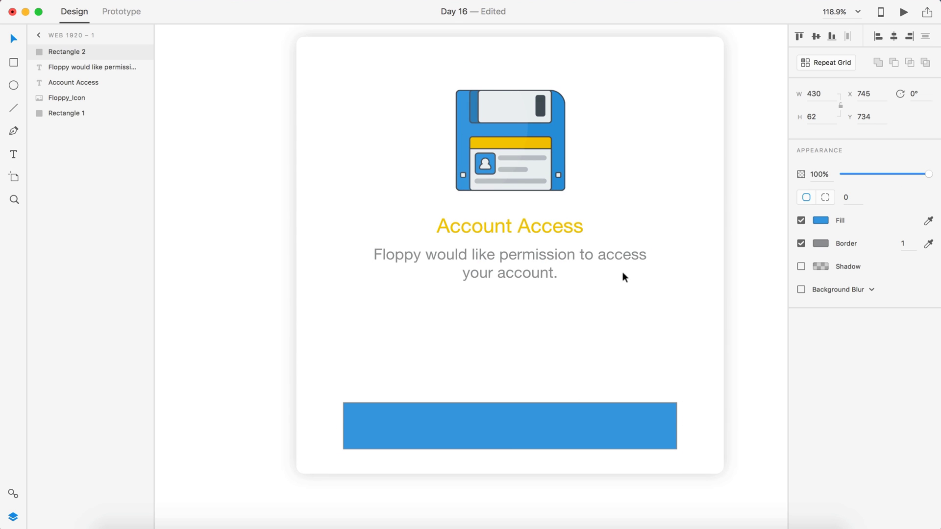
pyautogui.click(800, 243)
pyautogui.write('5')
pyautogui.press('Return')
# Step: Review the blue button by fitting the artboard in view and selecting the card's layers
pyautogui.scroll(-2, 648, 369)
pyautogui.click(738, 341)
pyautogui.scroll(-3, 738, 340)
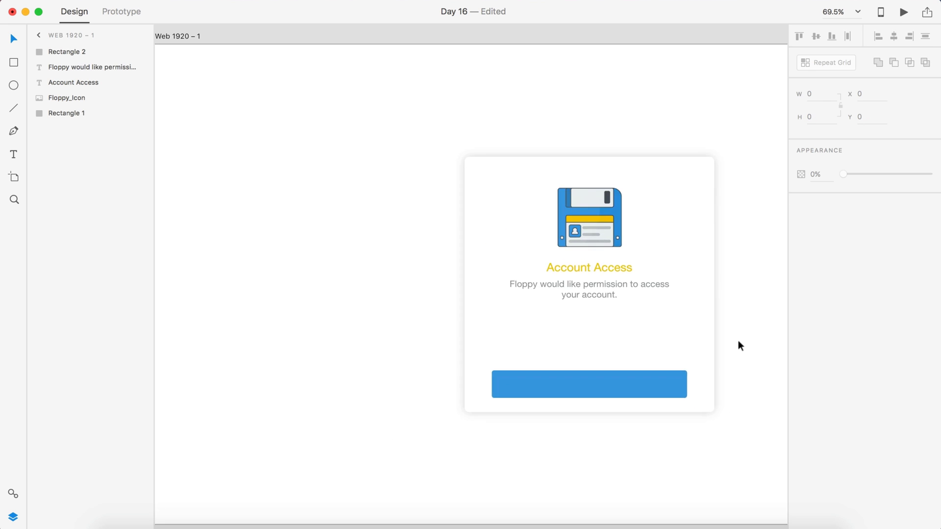
pyautogui.scroll(2, 556, 371)
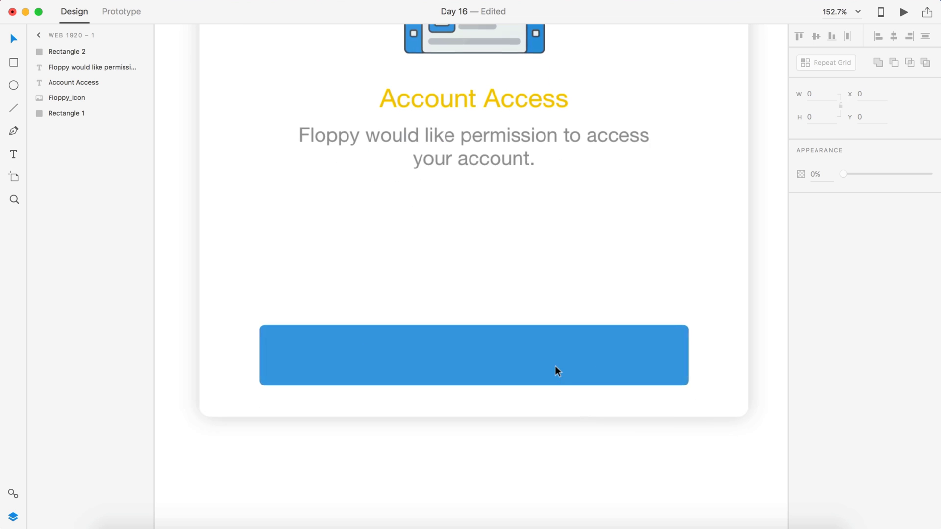
pyautogui.scroll(2, 556, 372)
pyautogui.moveTo(514, 366); pyautogui.dragTo(517, 366)
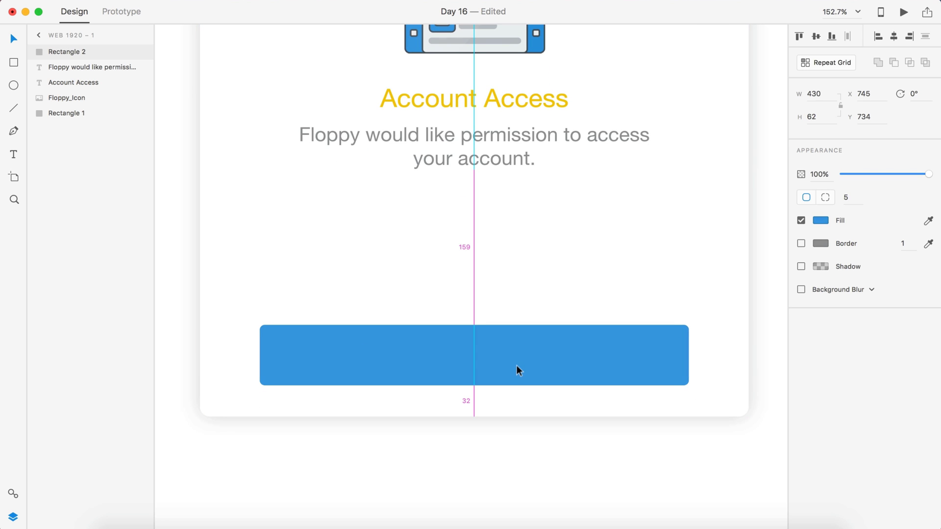
pyautogui.press('super+0')
pyautogui.press('super+a')
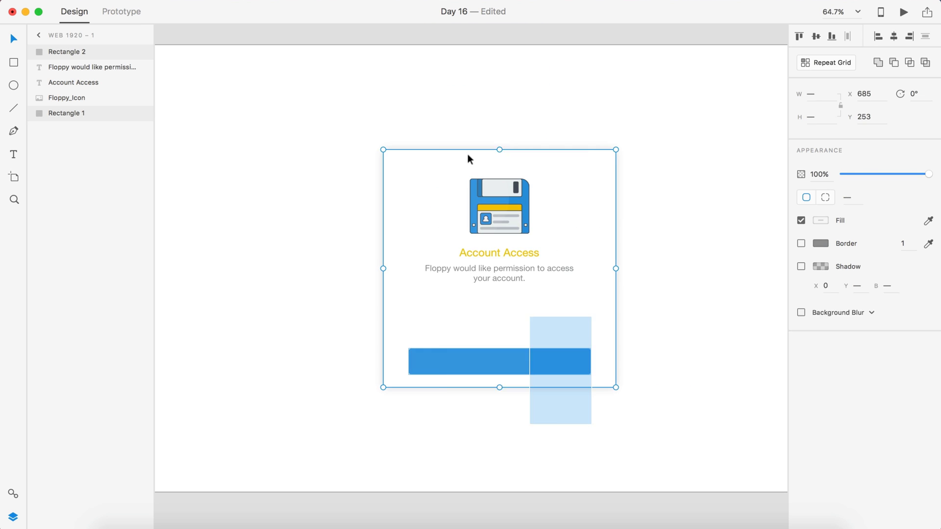
pyautogui.click(617, 328)
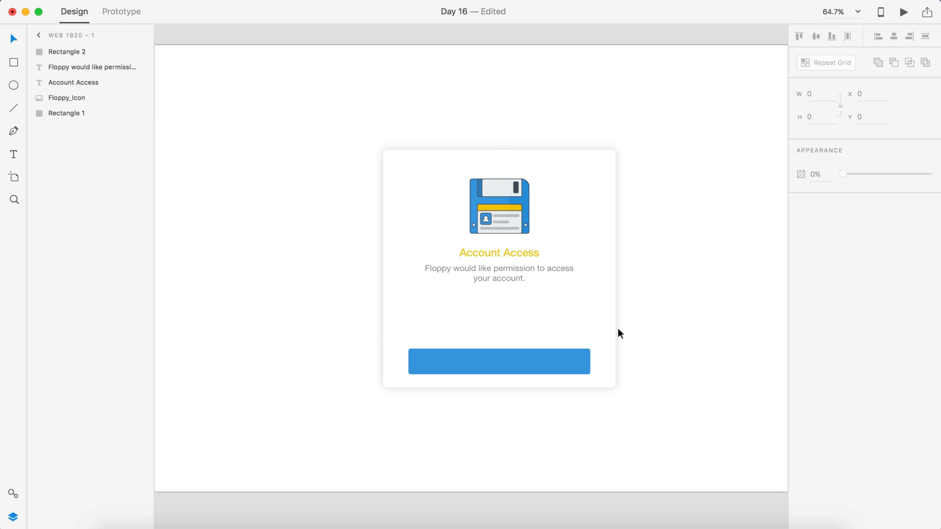
pyautogui.scroll(3, 617, 328)
# Step: Copy the paragraph onto the button, bring it forward, and retype it as 'Allow Access'
pyautogui.keyDown('alt'); pyautogui.moveTo(470, 211); pyautogui.dragTo(473, 343); pyautogui.keyUp('alt')
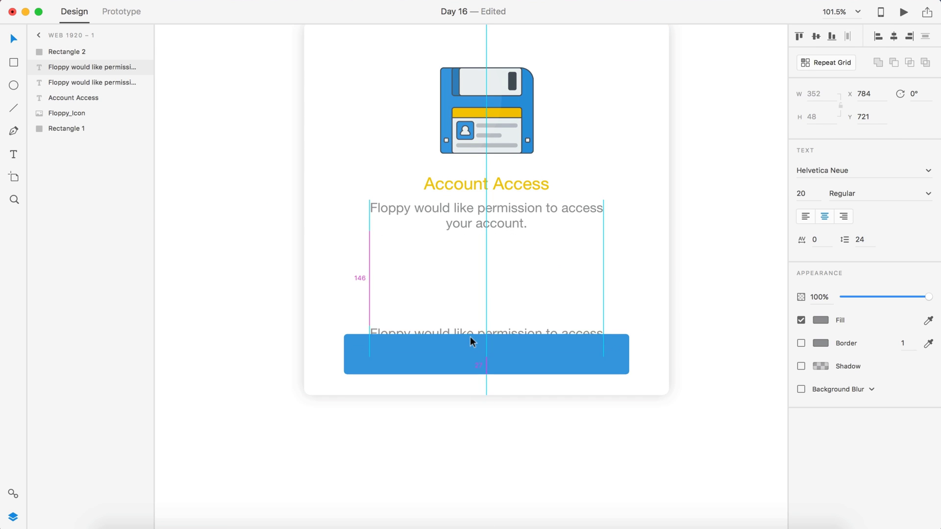
pyautogui.press('super+shift+bracketright')
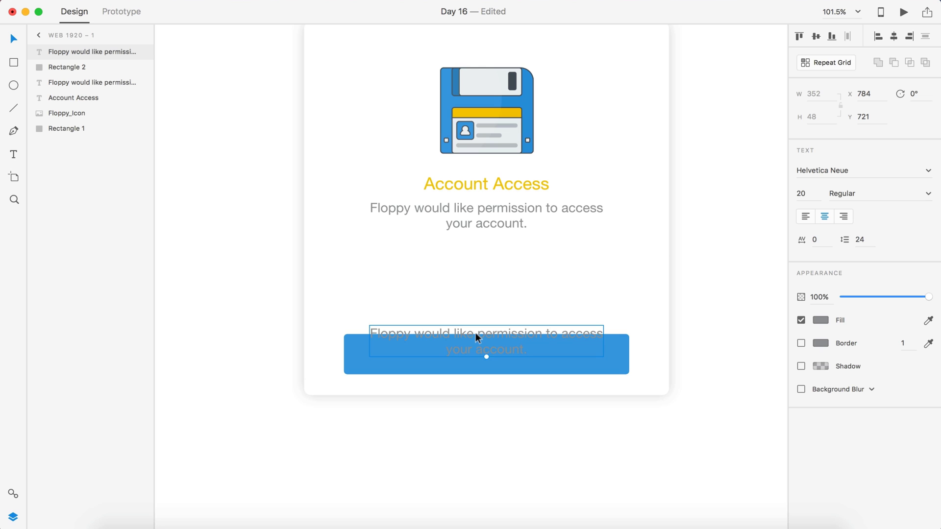
pyautogui.doubleClick(477, 337)
pyautogui.press('BackSpace')
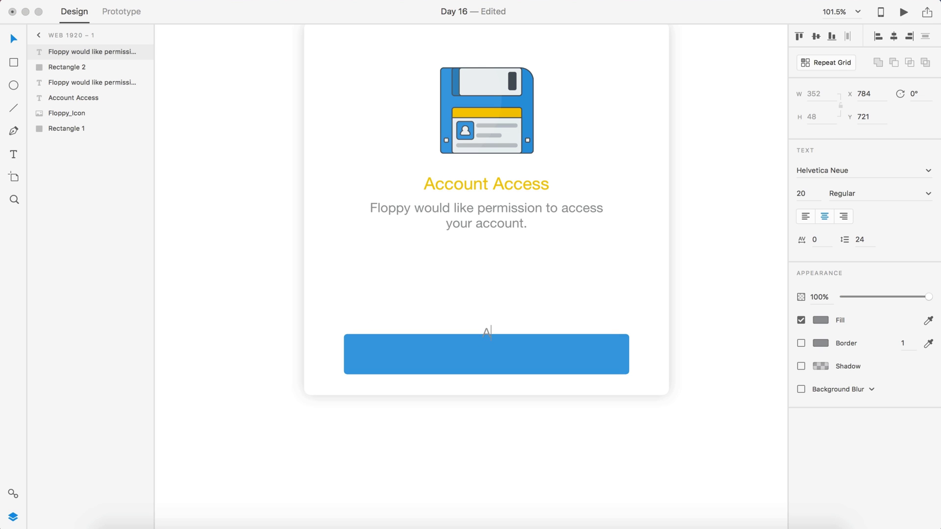
pyautogui.write('Allow A')
pyautogui.write('ccess')
# Step: Make the Allow Access label white (#FFFFFF) and centre it on the button
pyautogui.press('super+a')
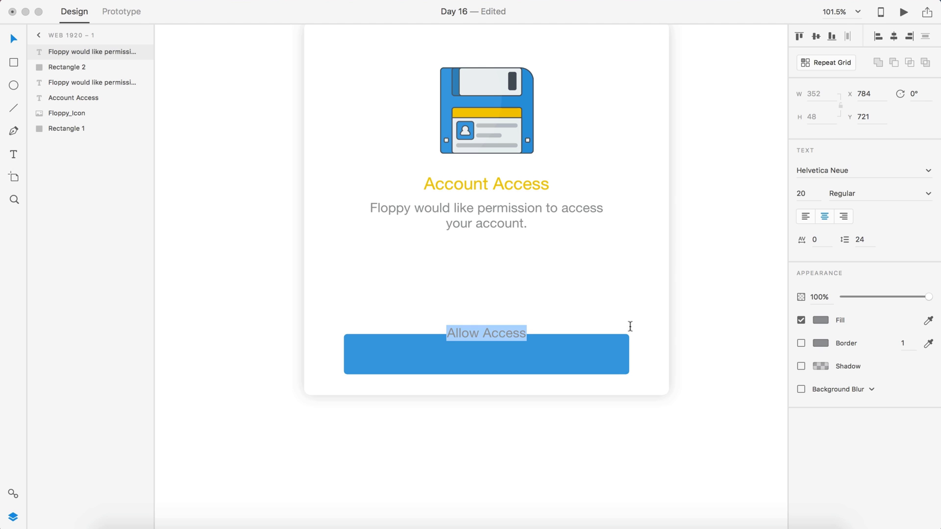
pyautogui.click(819, 321)
pyautogui.write('fff')
pyautogui.press('Return')
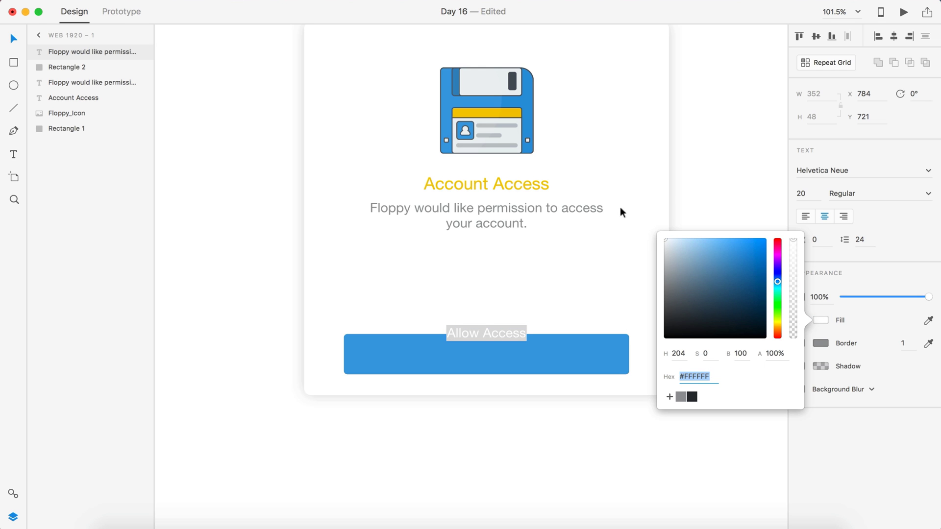
pyautogui.click(23, 46)
pyautogui.press('Escape')
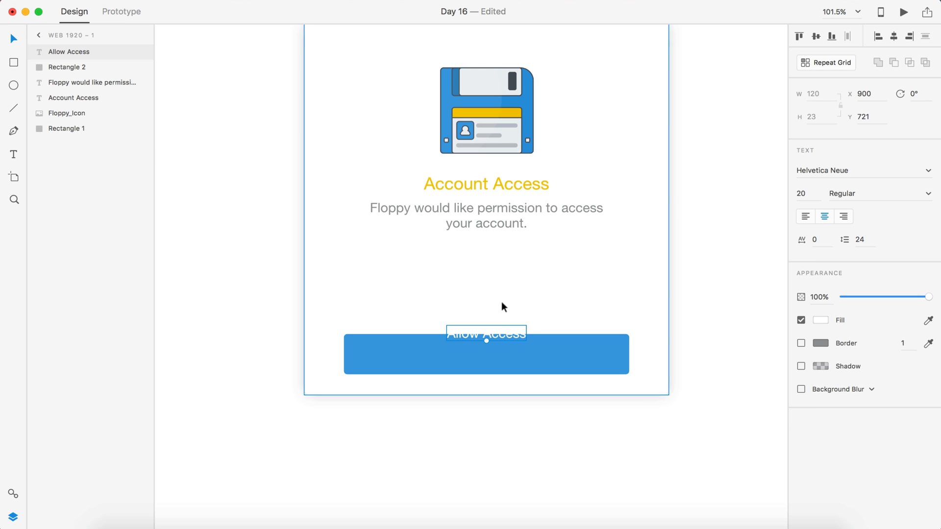
pyautogui.moveTo(501, 332); pyautogui.dragTo(501, 351)
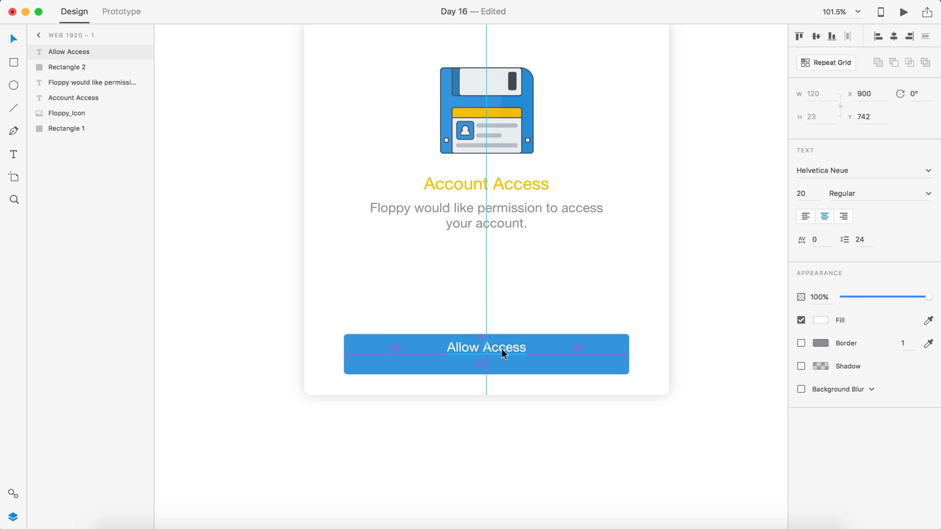
pyautogui.keyDown('shift'); pyautogui.click(547, 352); pyautogui.keyUp('shift')
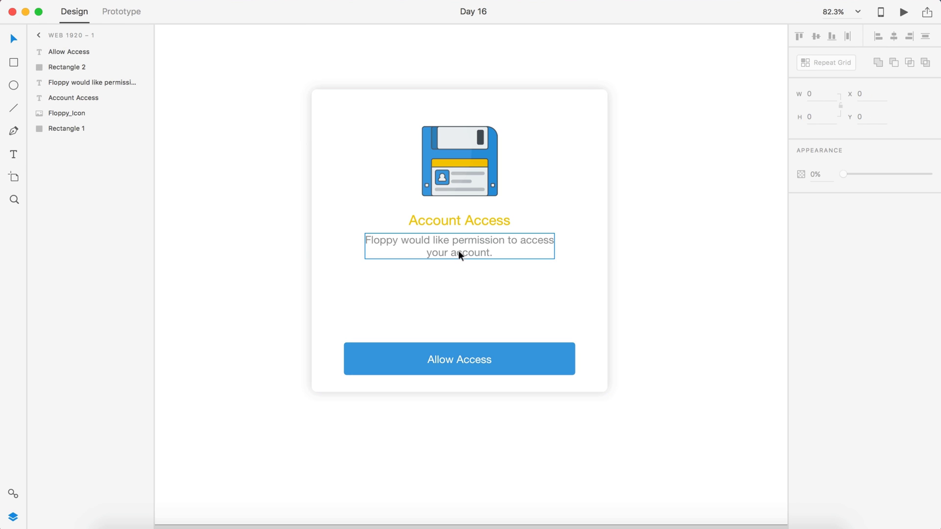
# Step: Duplicate the paragraph below as 'Learn More >' and fill it with the icon's yellow
pyautogui.moveTo(459, 255); pyautogui.dragTo(459, 302)
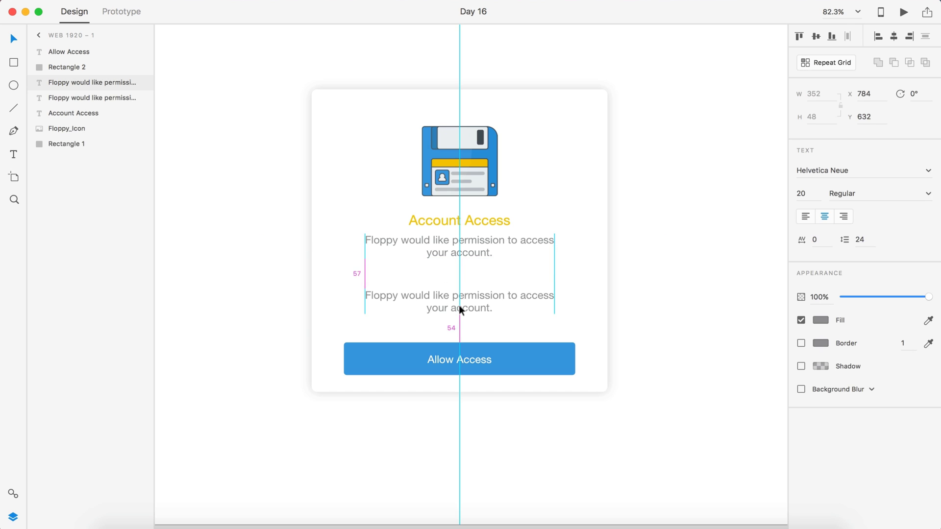
pyautogui.doubleClick(458, 302)
pyautogui.write('Learn')
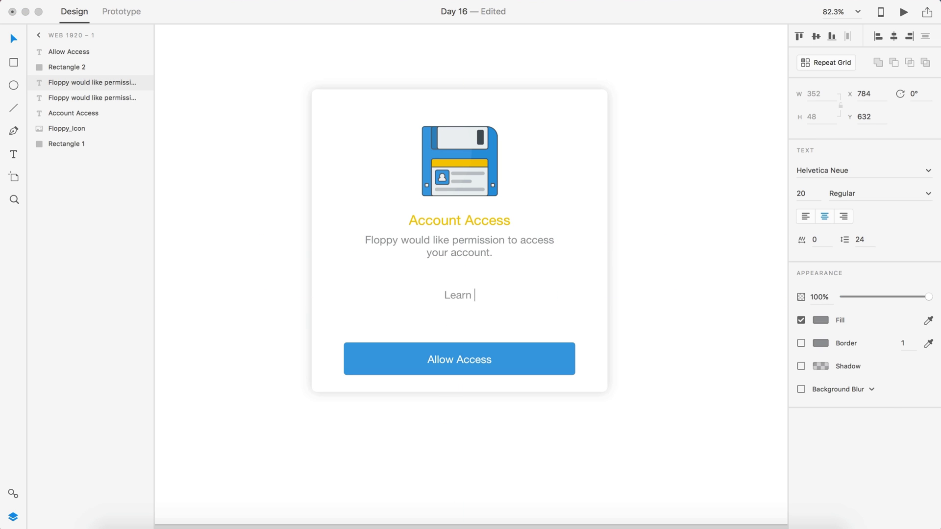
pyautogui.write(' More >')
pyautogui.hotkey('ctrl', 'a')
pyautogui.click(820, 320)
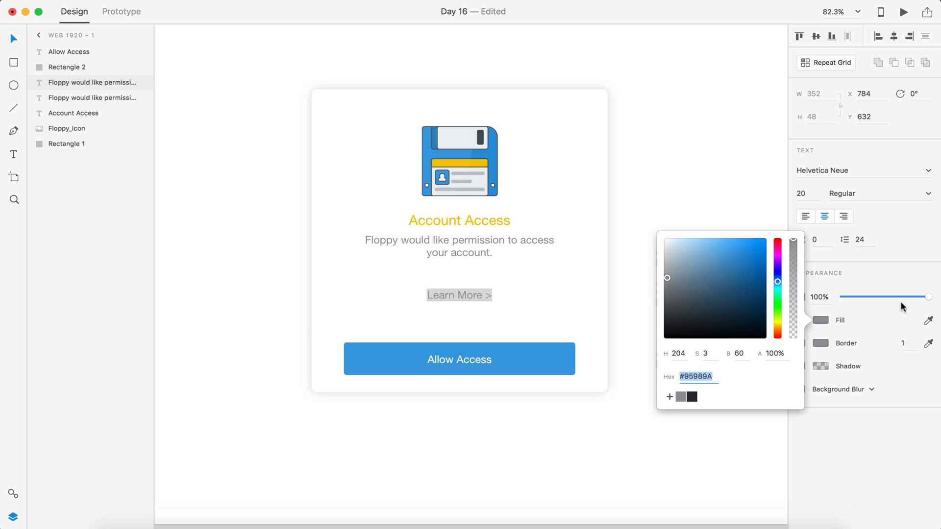
pyautogui.click(928, 321)
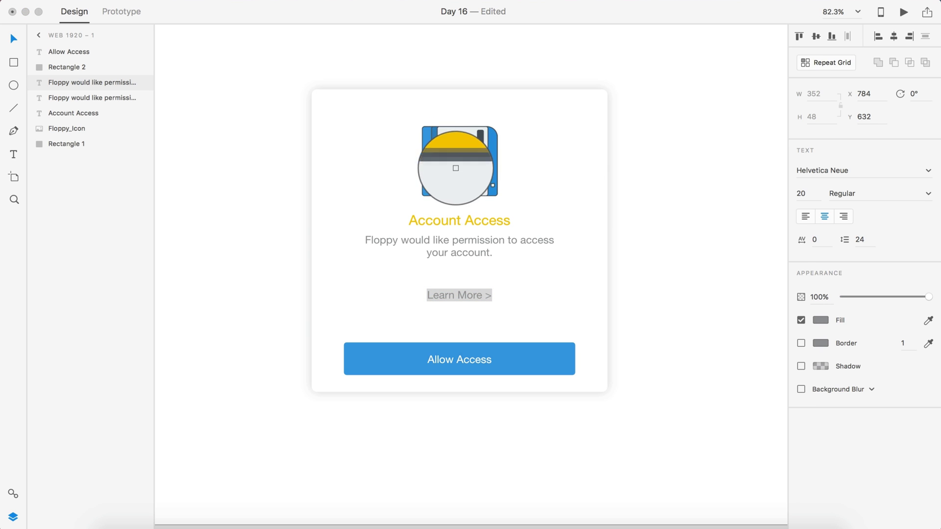
pyautogui.click(452, 163)
# Step: Save the heading's yellow as a swatch, apply it to Learn More >, and move it up
pyautogui.doubleClick(463, 219)
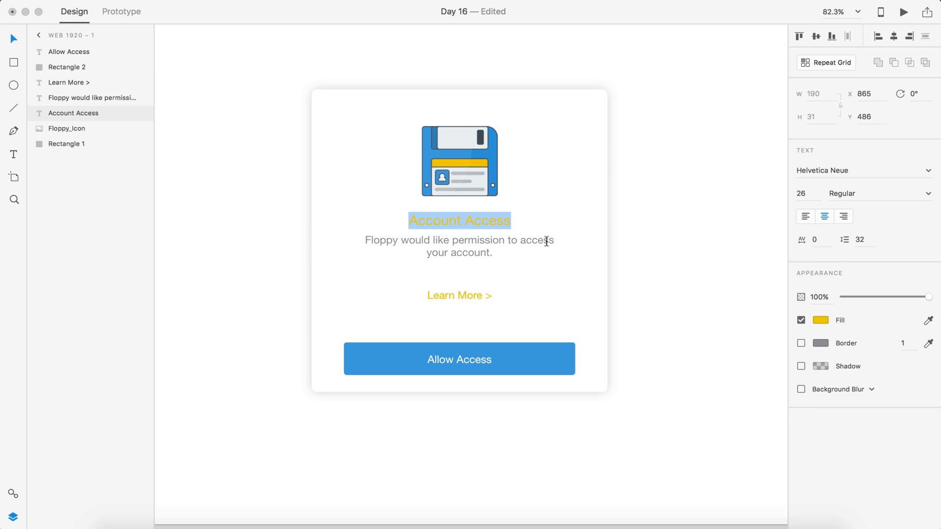
pyautogui.click(821, 320)
pyautogui.click(669, 396)
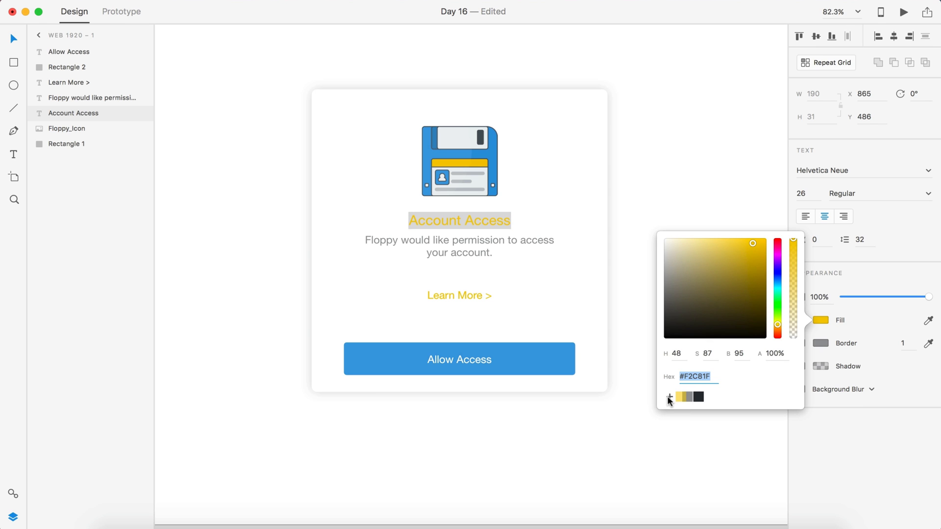
pyautogui.press('Escape')
pyautogui.press('Escape')
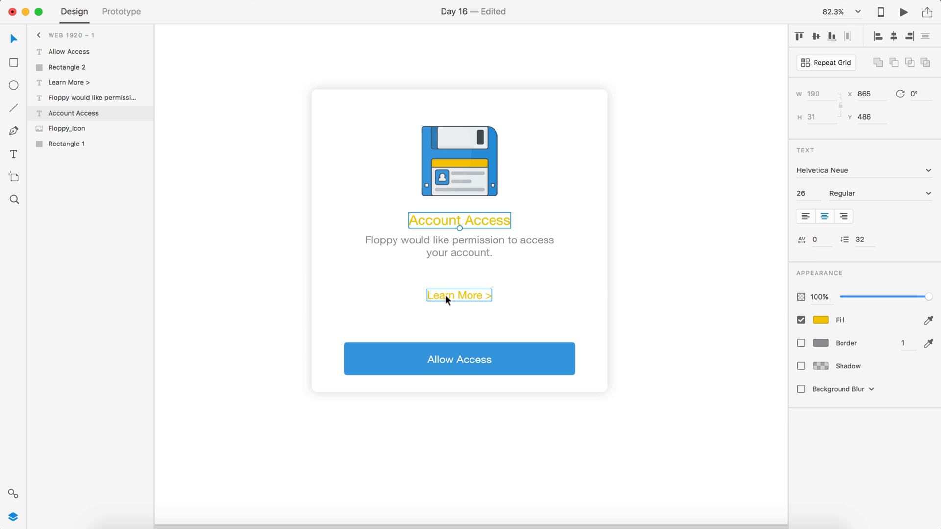
pyautogui.click(456, 295)
pyautogui.click(820, 321)
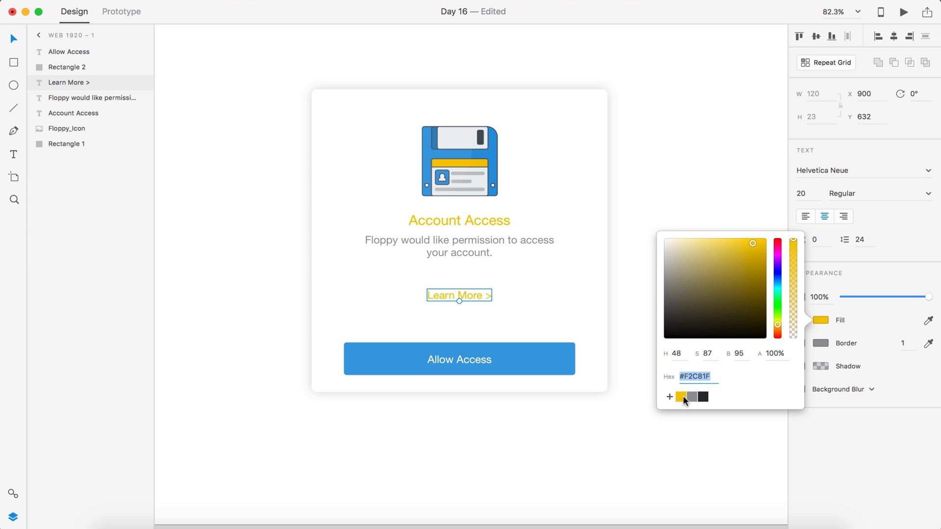
pyautogui.click(637, 212)
pyautogui.moveTo(460, 299); pyautogui.dragTo(462, 263)
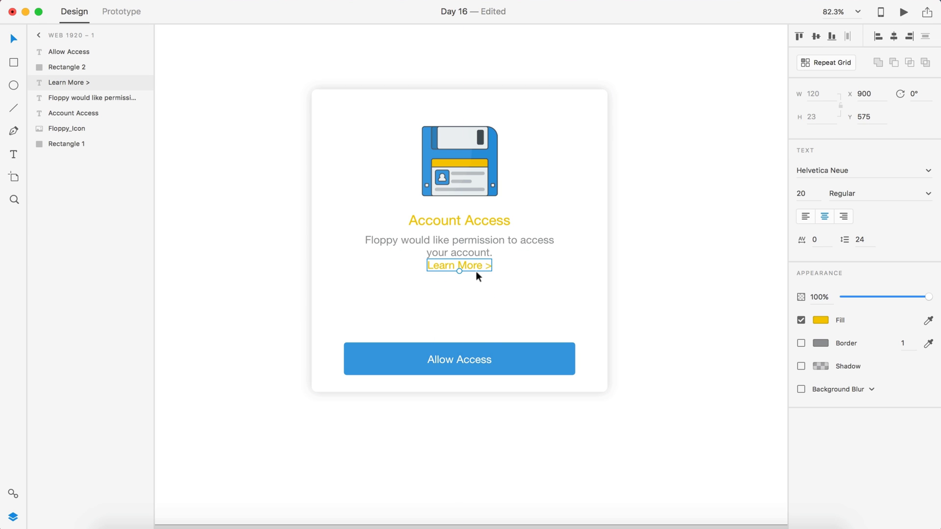
# Step: Shift the floppy icon, heading, paragraph and Learn More > slightly lower on the card
pyautogui.click(622, 287)
pyautogui.scroll(-3, 621, 286)
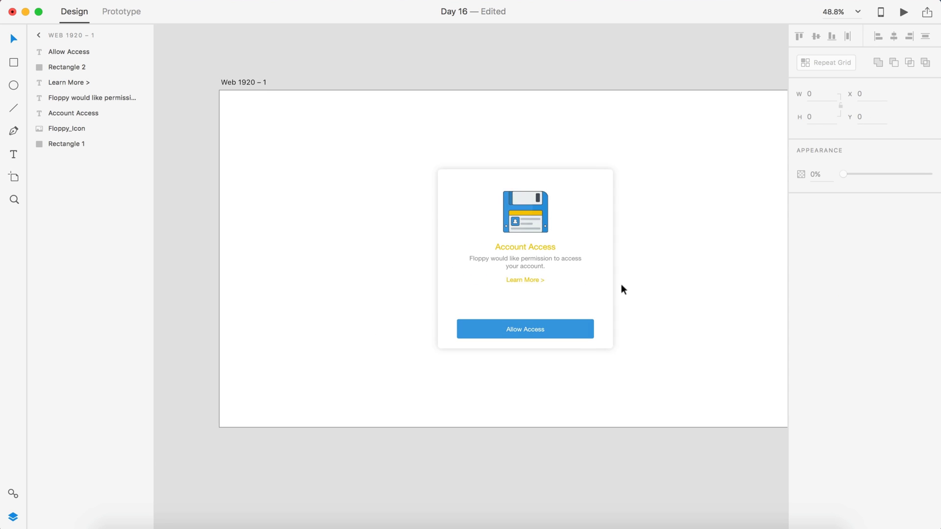
pyautogui.scroll(2, 621, 284)
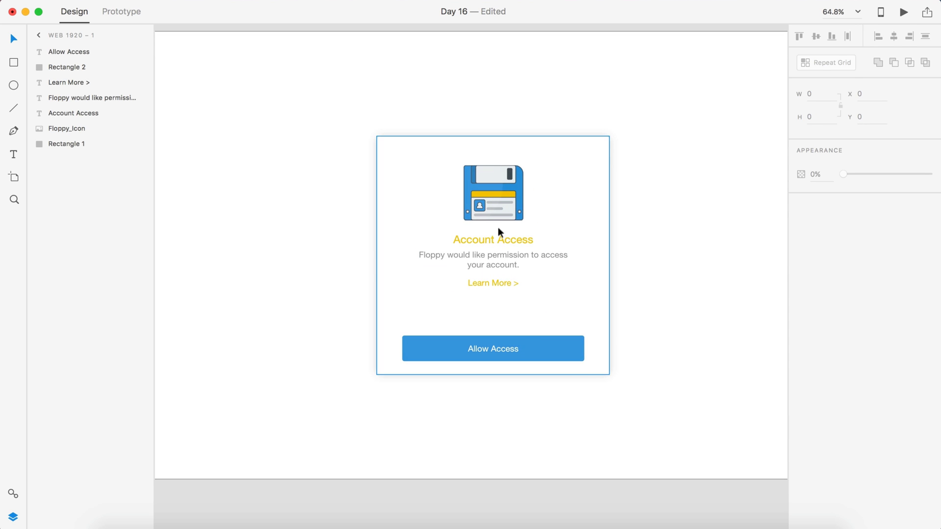
pyautogui.click(493, 240)
pyautogui.keyDown('shift'); pyautogui.click(494, 267); pyautogui.keyUp('shift')
pyautogui.keyDown('shift'); pyautogui.click(493, 283); pyautogui.keyUp('shift')
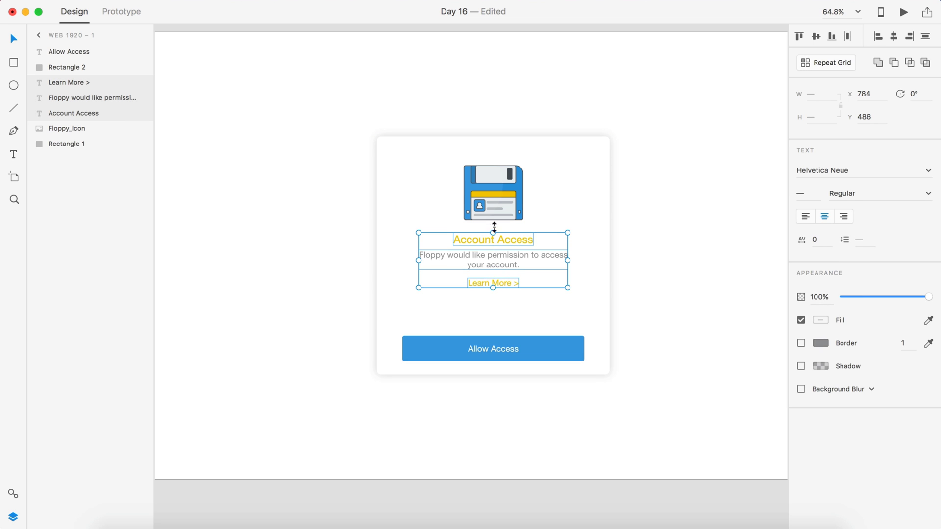
pyautogui.click(493, 199)
pyautogui.keyDown('shift'); pyautogui.click(505, 240); pyautogui.keyUp('shift')
pyautogui.keyDown('shift'); pyautogui.click(504, 260); pyautogui.keyUp('shift')
pyautogui.keyDown('shift'); pyautogui.click(493, 283); pyautogui.keyUp('shift')
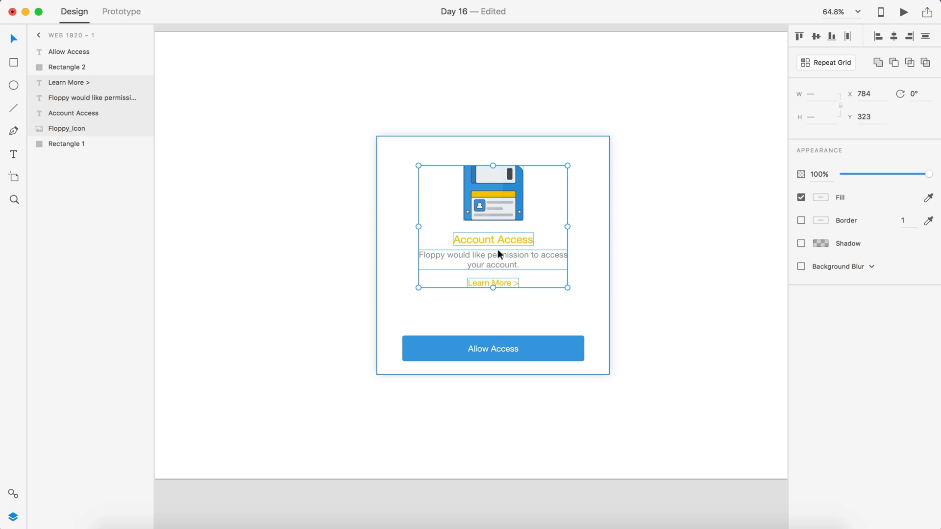
pyautogui.moveTo(497, 190); pyautogui.dragTo(497, 193)
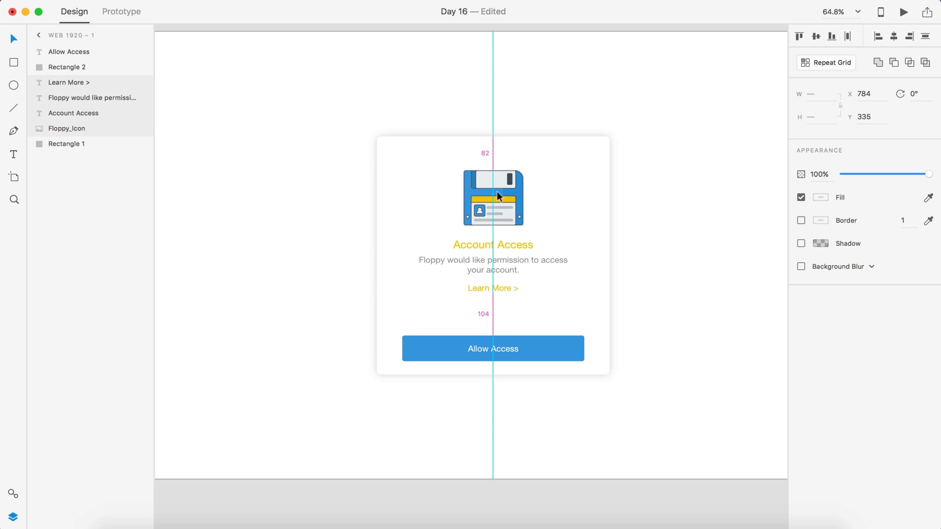
pyautogui.press('Down')
pyautogui.press('Down')
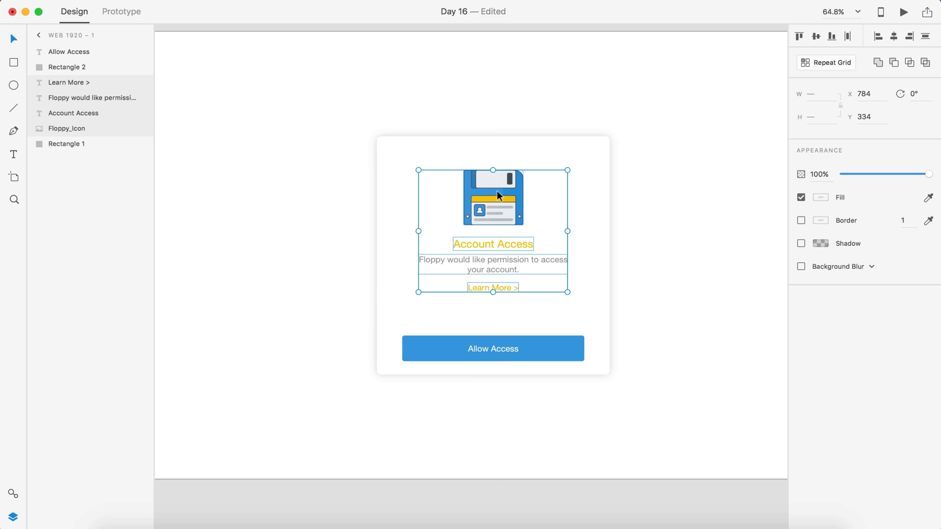
pyautogui.click(626, 309)
# Step: Set the card rectangle's width to 500 and centre it horizontally on the artboard
pyautogui.scroll(-3, 625, 310)
pyautogui.click(606, 303)
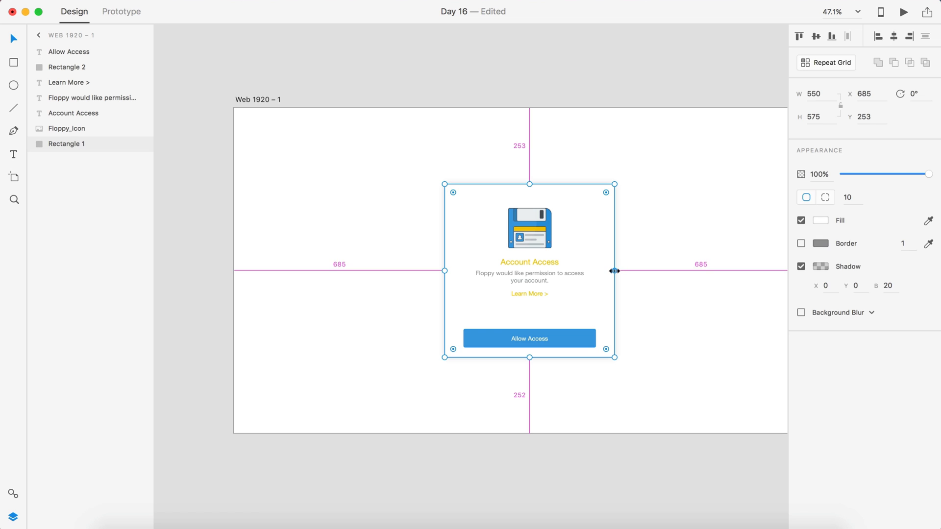
pyautogui.moveTo(607, 271); pyautogui.dragTo(607, 271)
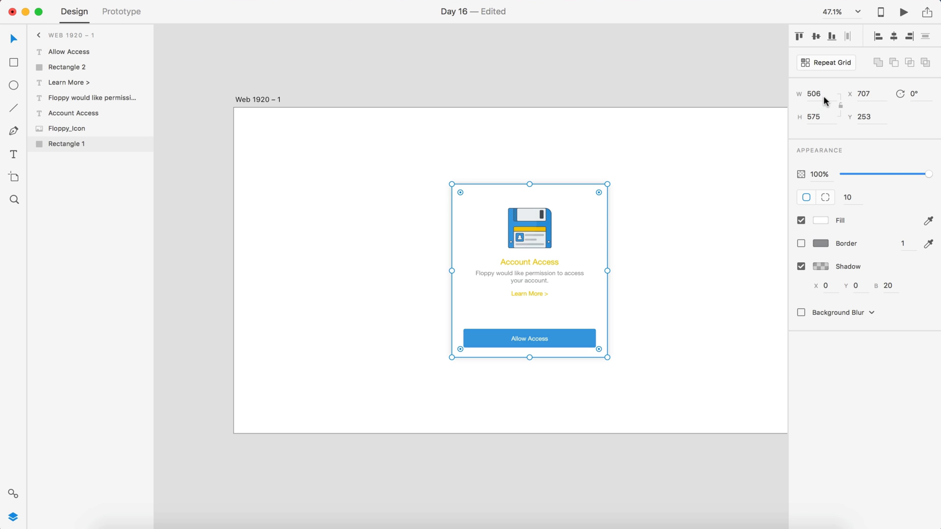
pyautogui.write('500')
pyautogui.press('Return')
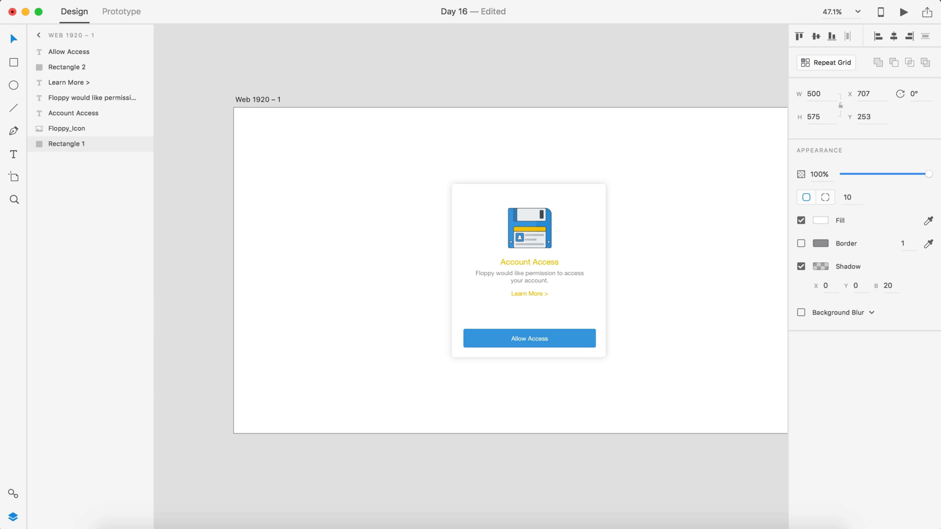
pyautogui.moveTo(587, 235); pyautogui.dragTo(589, 234)
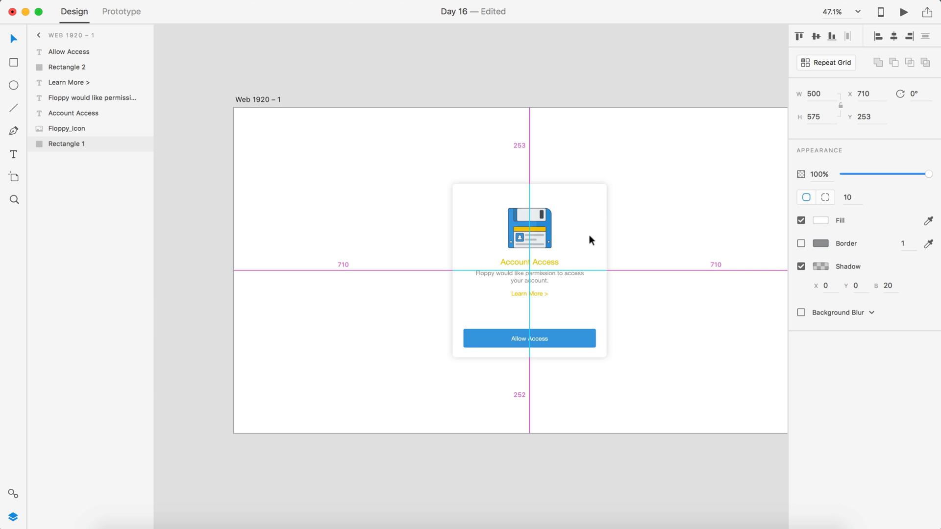
pyautogui.moveTo(635, 414); pyautogui.dragTo(497, 86)
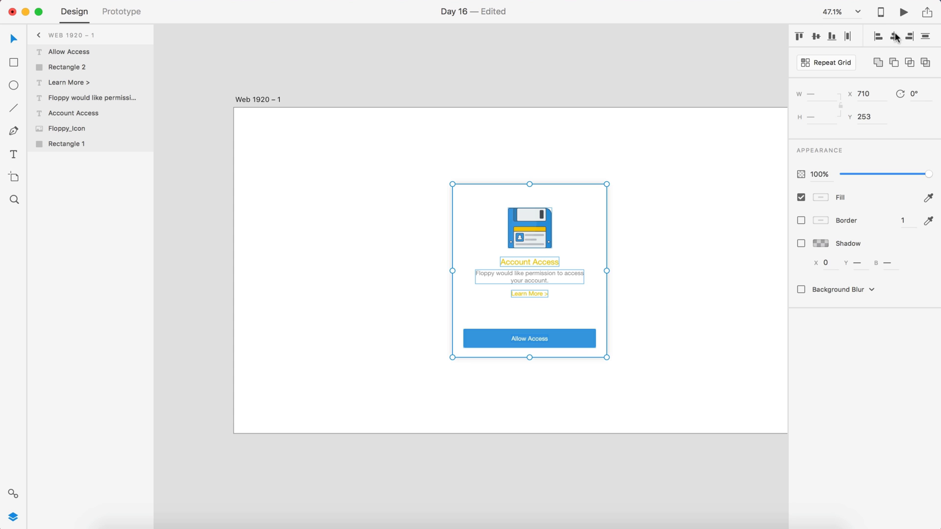
pyautogui.click(693, 225)
pyautogui.scroll(5, 694, 224)
pyautogui.scroll(-3, 695, 226)
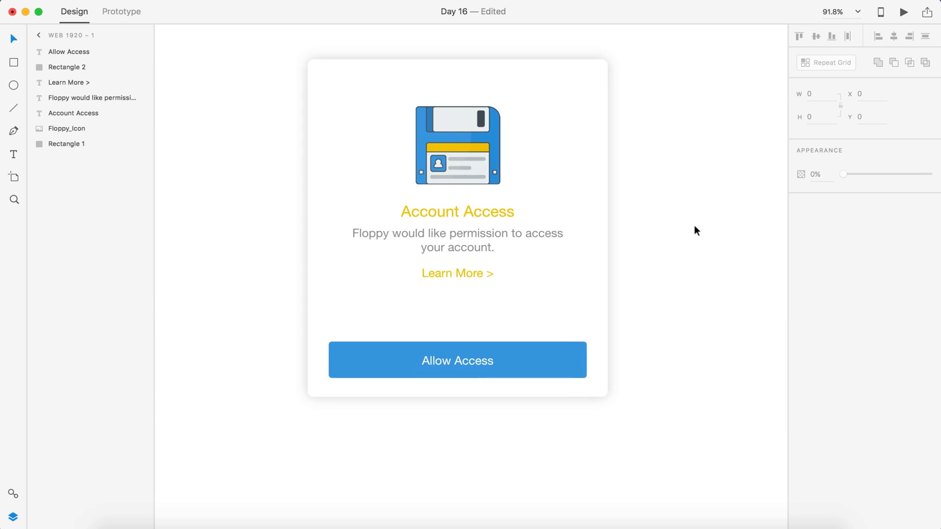
pyautogui.scroll(-2, 694, 228)
pyautogui.scroll(-3, 694, 229)
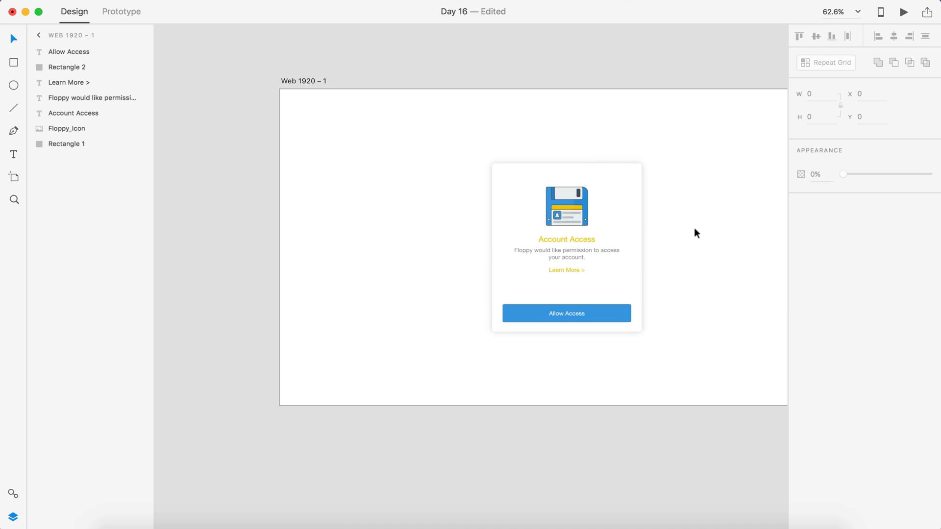
pyautogui.scroll(-1, 694, 228)
# Step: Fill the Web 1920 – 1 artboard with the floppy icon's dark blue-gray outline colour
pyautogui.click(666, 223)
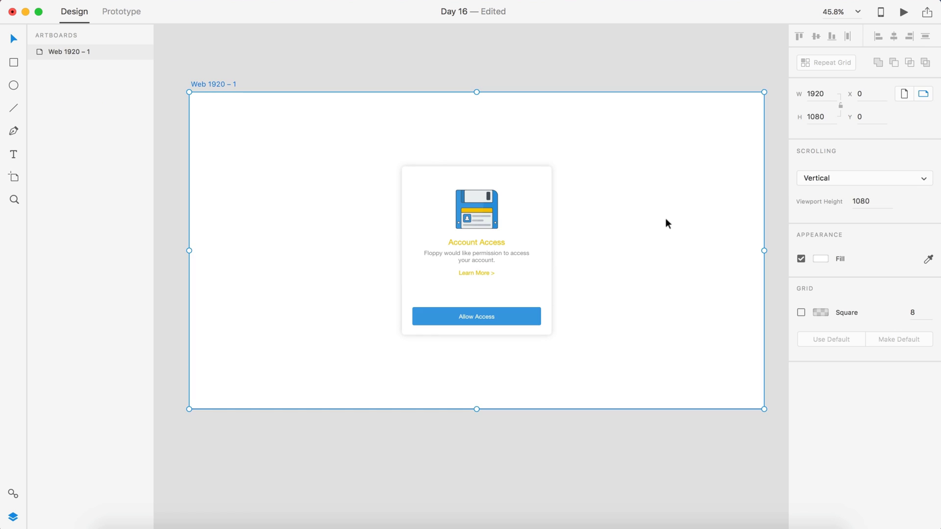
pyautogui.click(665, 224)
pyautogui.scroll(3, 666, 224)
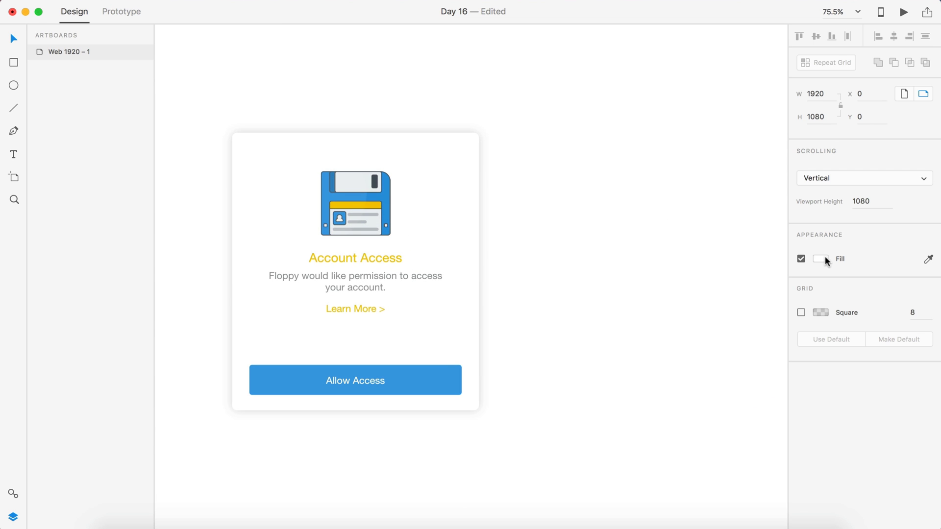
pyautogui.click(926, 262)
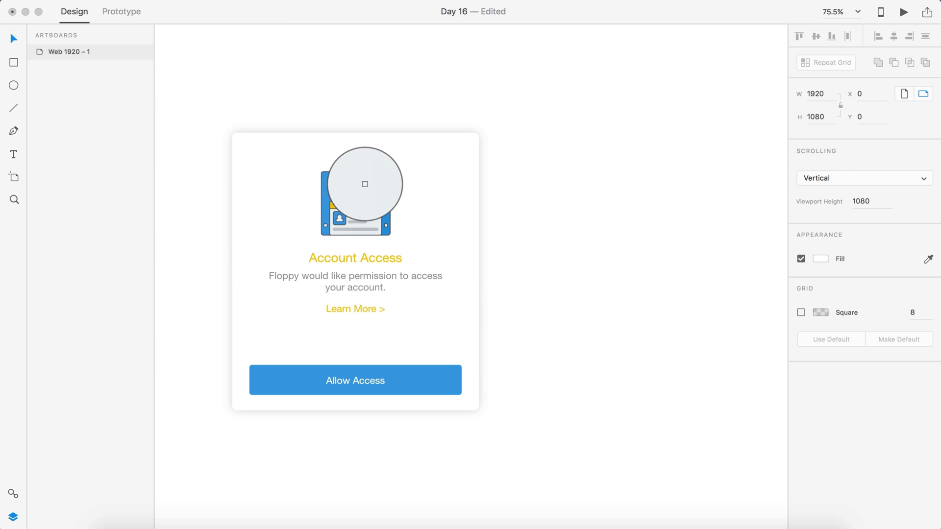
pyautogui.click(380, 183)
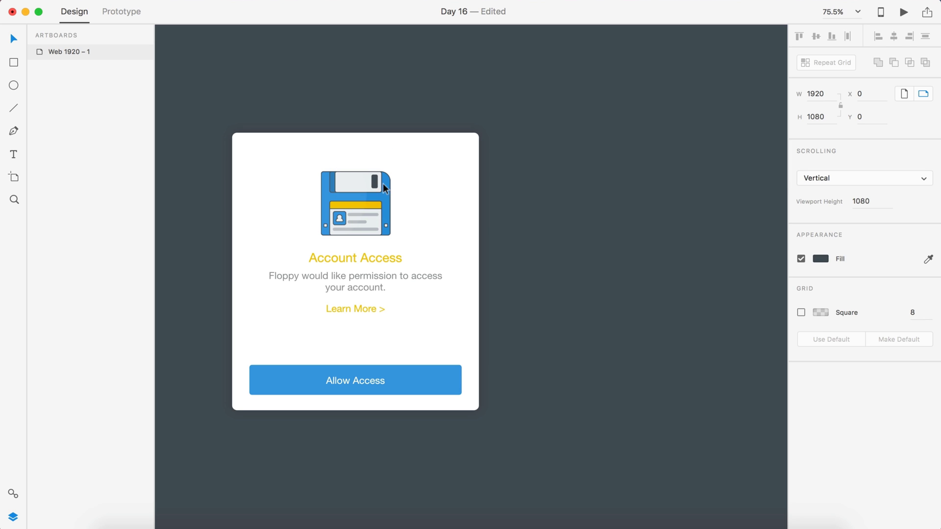
pyautogui.click(662, 292)
pyautogui.scroll(-3, 663, 292)
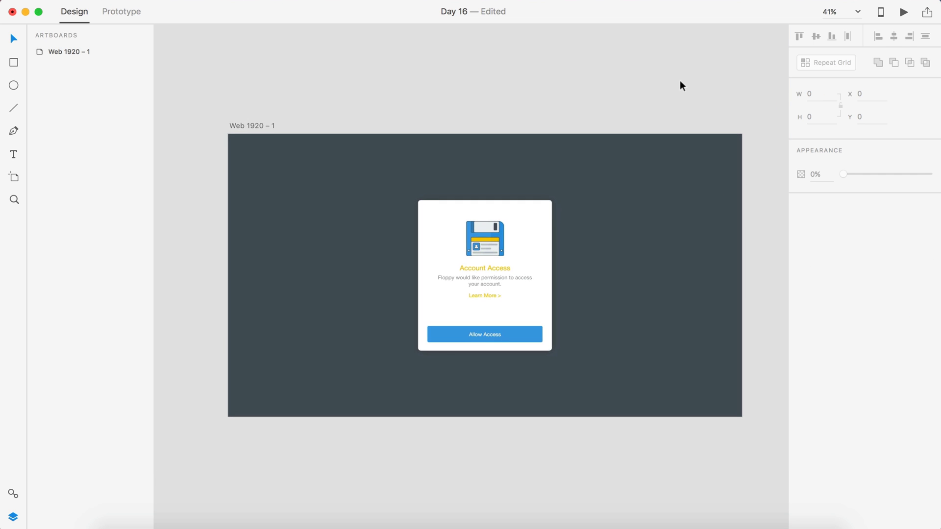
pyautogui.scroll(3, 519, 257)
pyautogui.scroll(2, 519, 257)
pyautogui.scroll(-1, 520, 258)
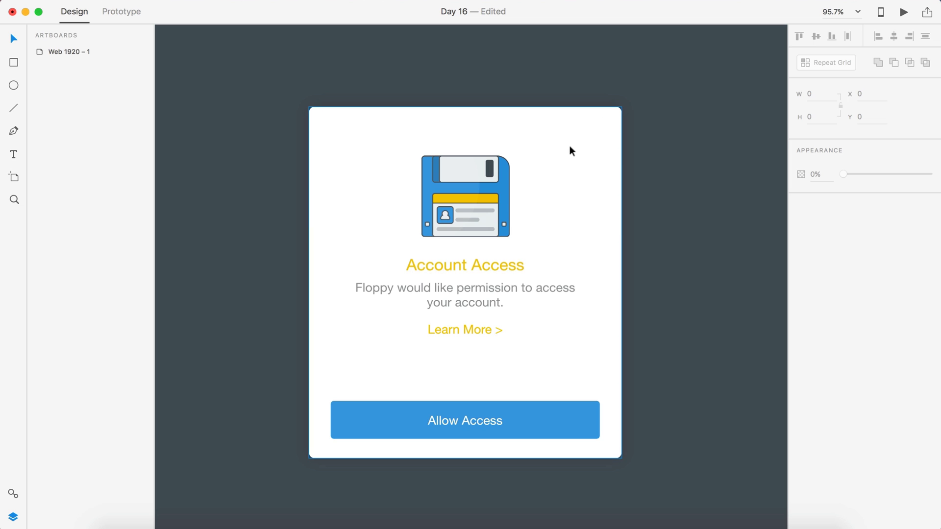
# Step: Draw a thin vertical bar with no border and a 100 corner radius
pyautogui.click(15, 63)
pyautogui.scroll(3, 284, 216)
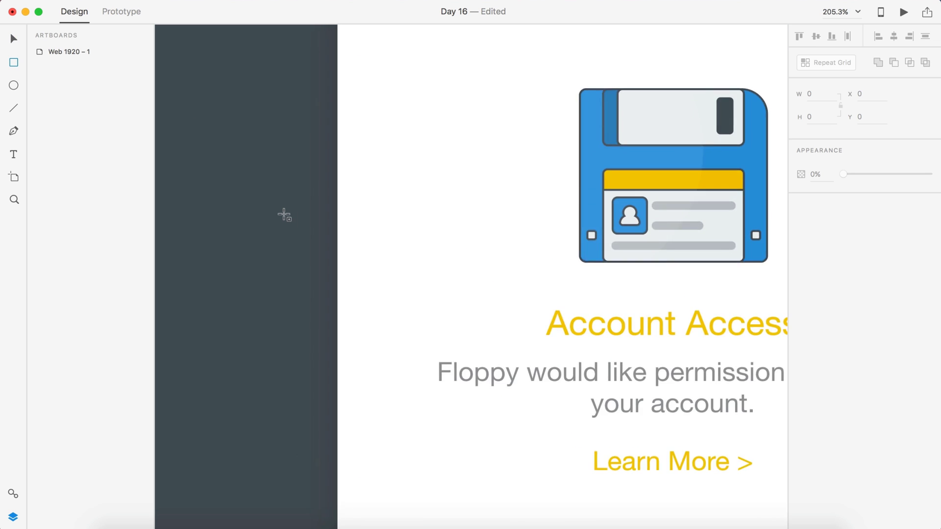
pyautogui.hscroll(-3, 284, 214)
pyautogui.scroll(1, 285, 215)
pyautogui.moveTo(289, 130); pyautogui.dragTo(300, 206)
pyautogui.click(801, 243)
pyautogui.click(850, 197)
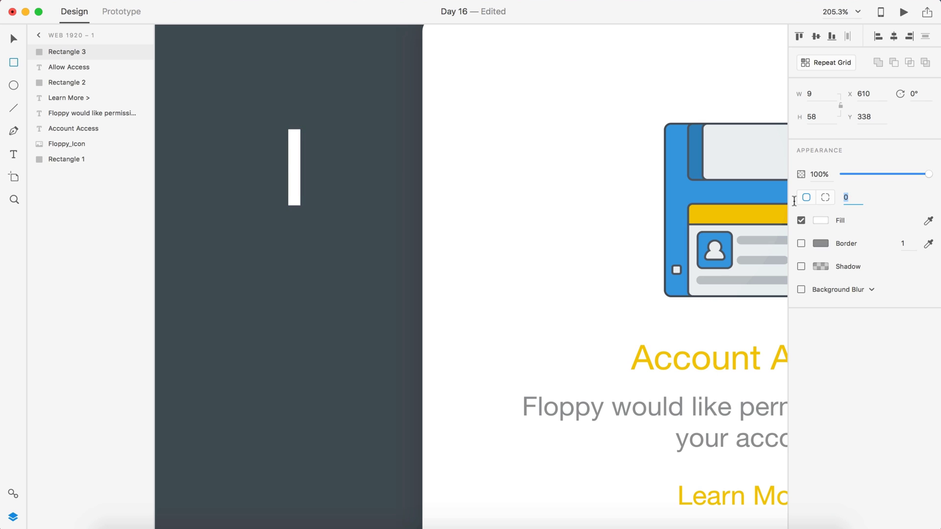
pyautogui.write('100')
pyautogui.press('Return')
pyautogui.press('v')
# Step: Narrow the rounded bar and lay a second bar horizontally across it
pyautogui.click(294, 162)
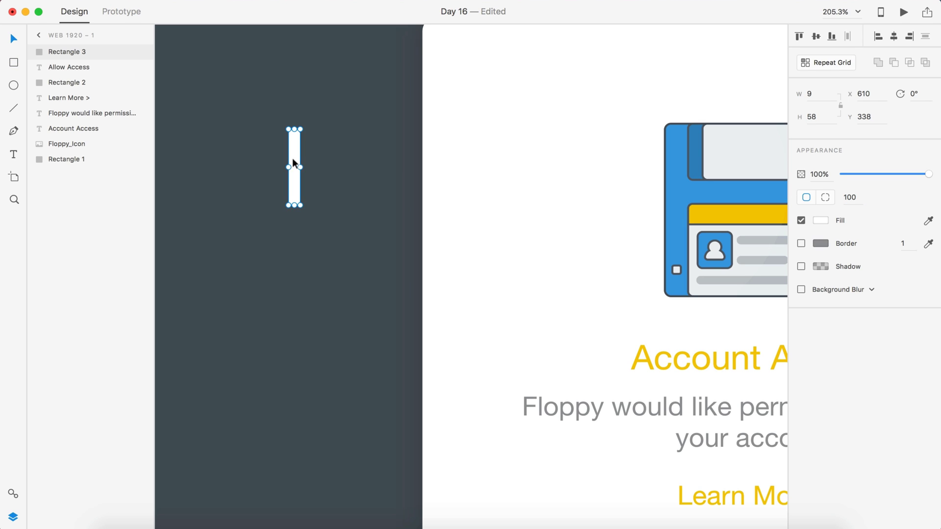
pyautogui.moveTo(300, 167); pyautogui.dragTo(330, 166)
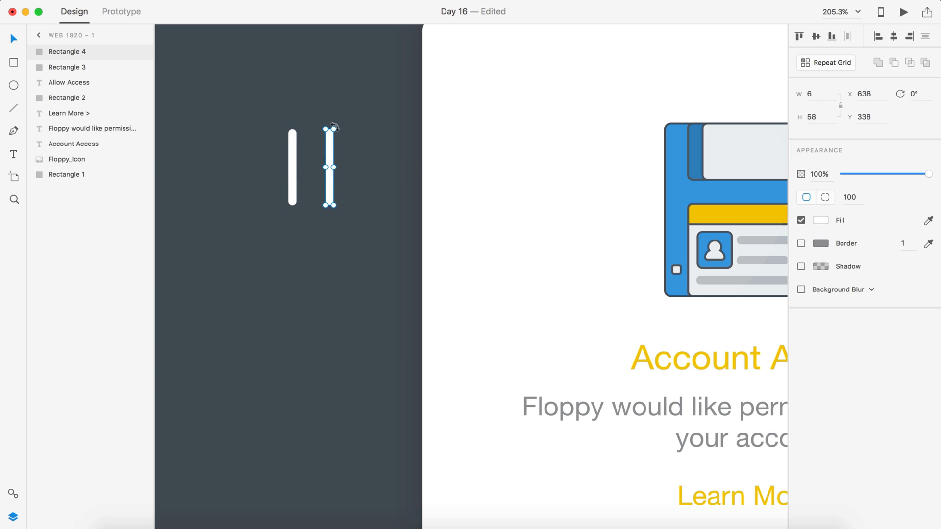
pyautogui.moveTo(335, 128); pyautogui.dragTo(371, 171)
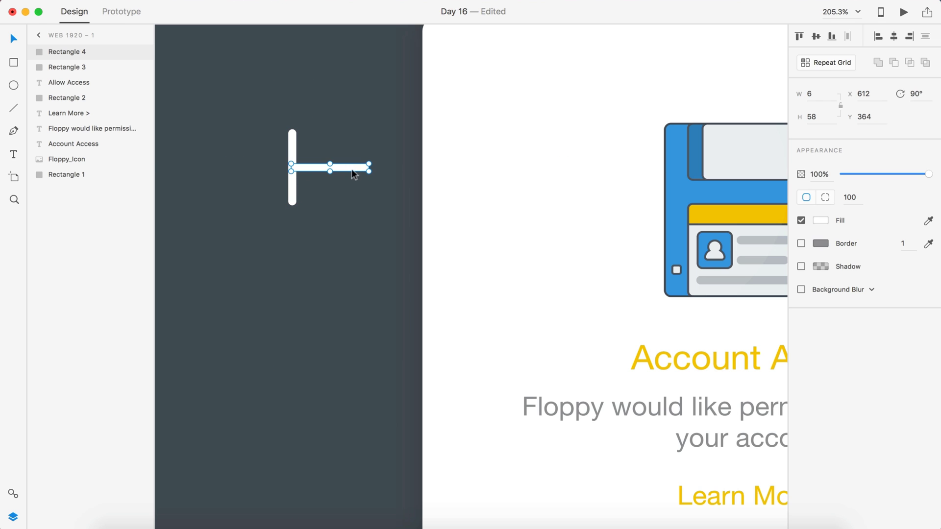
# Step: Centre both bars into a plus, group them, and rotate the group 45° into an X
pyautogui.keyDown('shift'); pyautogui.click(292, 151); pyautogui.keyUp('shift')
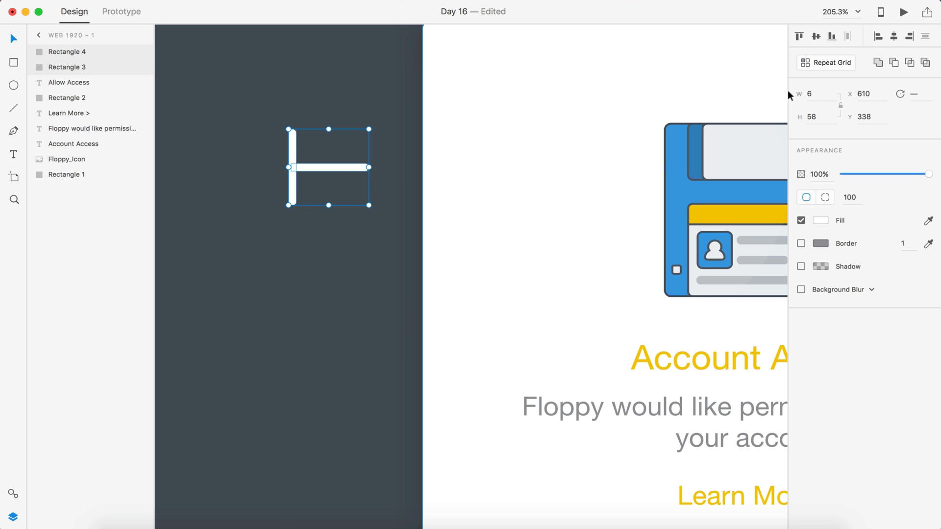
pyautogui.click(893, 36)
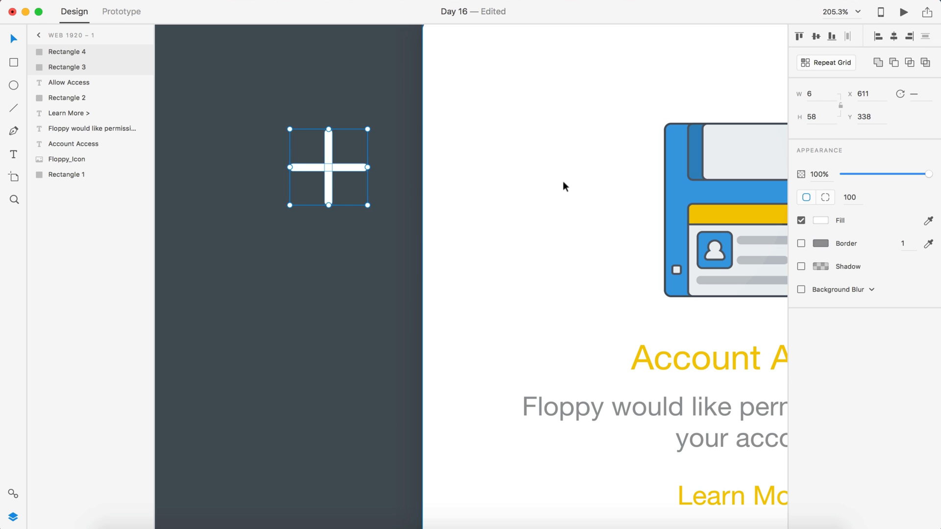
pyautogui.press('super+g')
pyautogui.moveTo(372, 128)
pyautogui.mouseDown()
pyautogui.moveTo(381, 167)
pyautogui.moveTo(627, 131)
pyautogui.mouseUp()
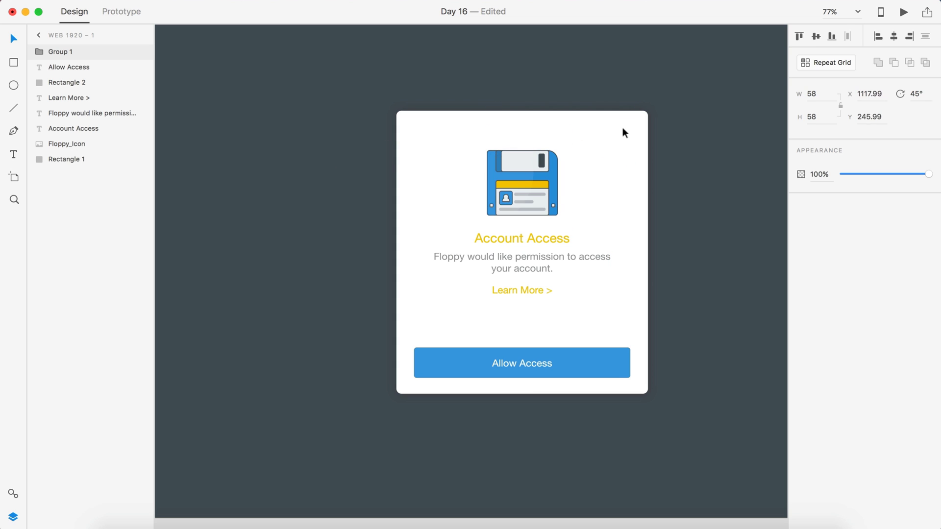
# Step: Recolour both X bars with the light grey sampled from the floppy icon
pyautogui.scroll(5, 628, 132)
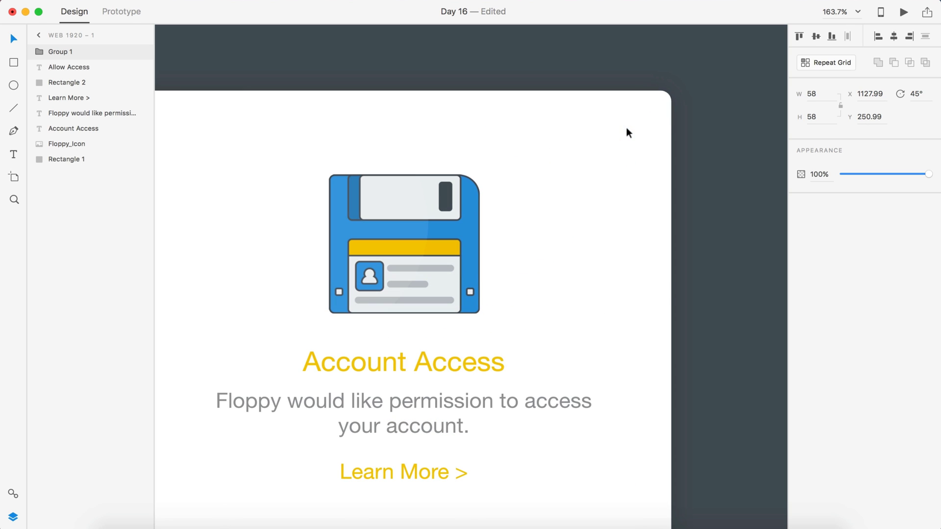
pyautogui.click(39, 51)
pyautogui.click(57, 68)
pyautogui.keyDown('shift'); pyautogui.click(65, 83); pyautogui.keyUp('shift')
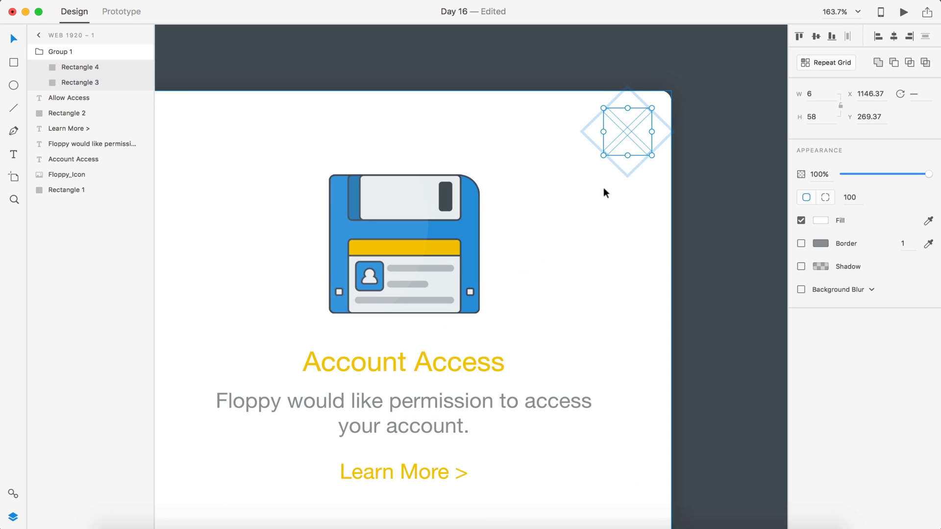
pyautogui.click(928, 221)
pyautogui.click(420, 211)
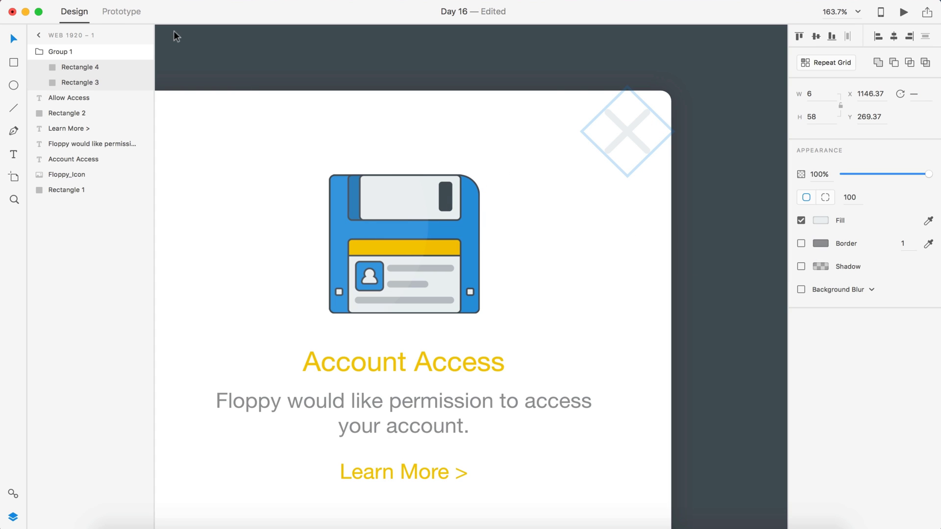
# Step: Shrink the X to close-icon size and place it in the card's top-right corner
pyautogui.scroll(5, 653, 127)
pyautogui.moveTo(649, 80)
pyautogui.mouseDown()
pyautogui.moveTo(618, 111)
pyautogui.moveTo(671, 66)
pyautogui.moveTo(665, 73)
pyautogui.mouseUp()
pyautogui.scroll(-5, 664, 78)
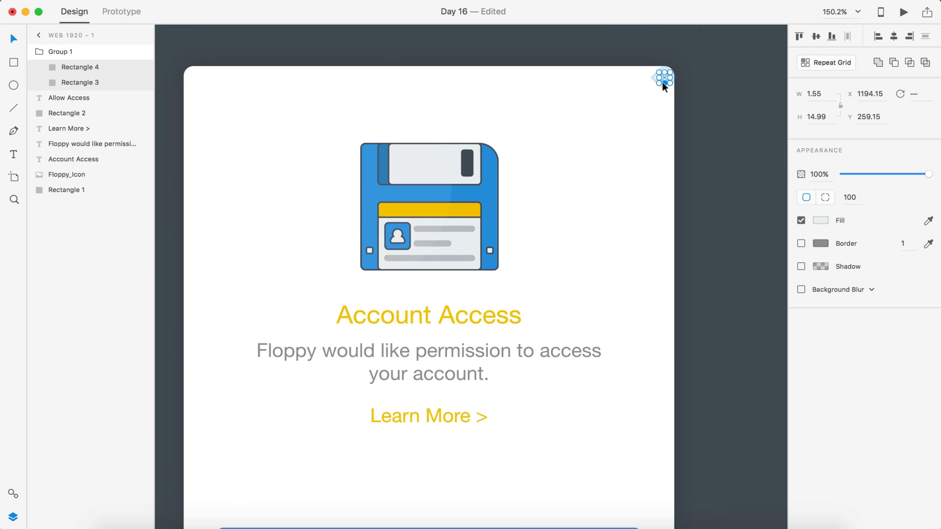
pyautogui.scroll(5, 663, 82)
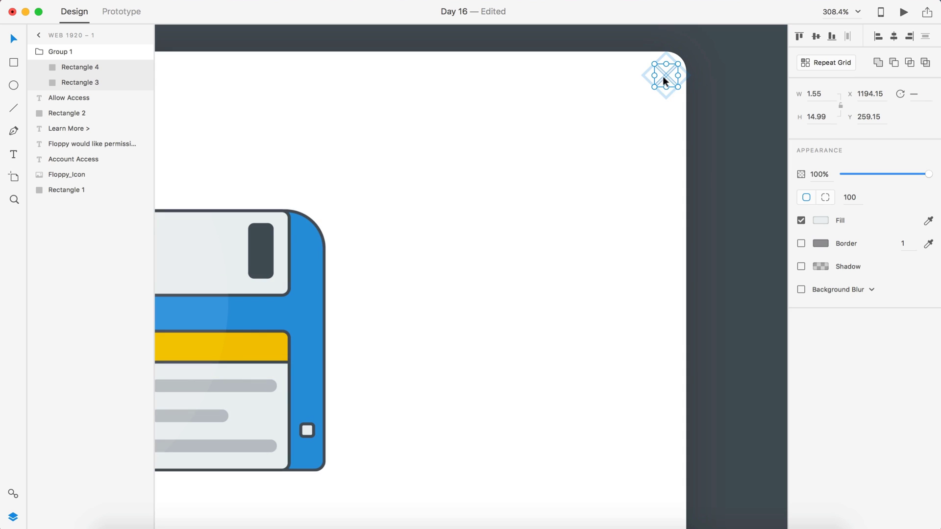
pyautogui.moveTo(664, 81); pyautogui.dragTo(676, 69)
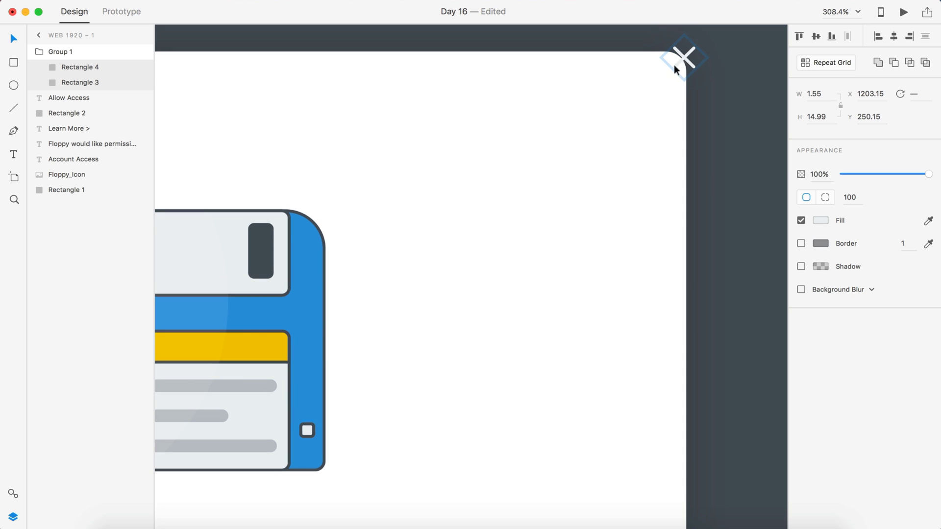
pyautogui.moveTo(675, 70); pyautogui.dragTo(650, 93)
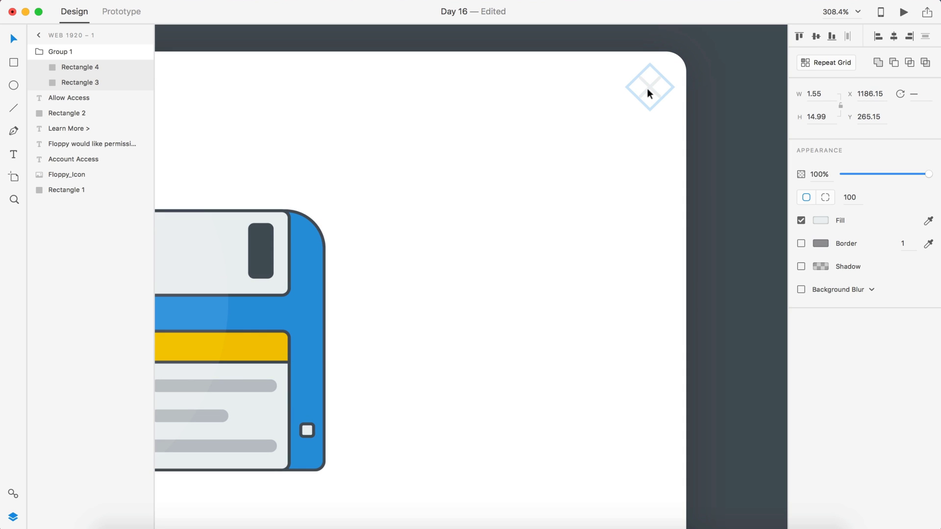
# Step: Nudge the close X slightly down and left to fine-tune its corner position
pyautogui.click(704, 129)
pyautogui.scroll(-5, 704, 128)
pyautogui.scroll(3, 701, 129)
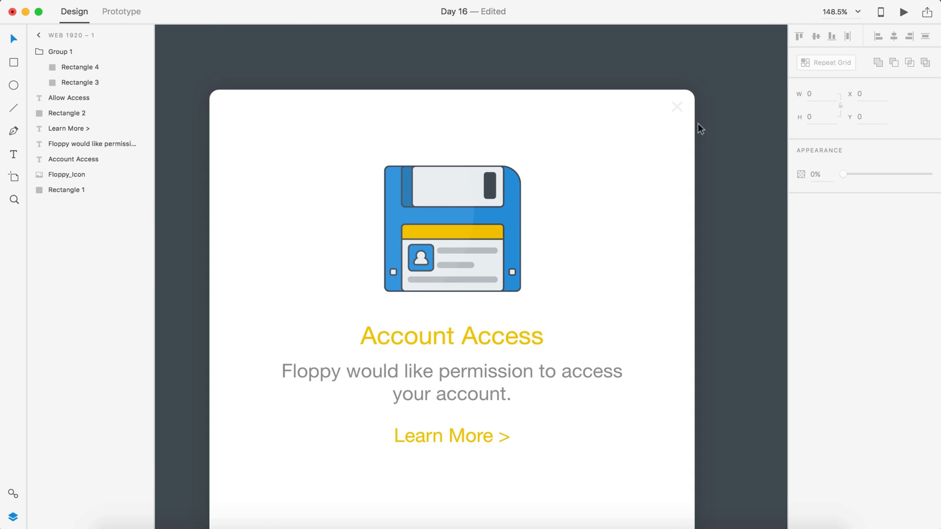
pyautogui.click(677, 106)
pyautogui.hotkey('shift', 'Left')
pyautogui.hotkey('shift', 'Down')
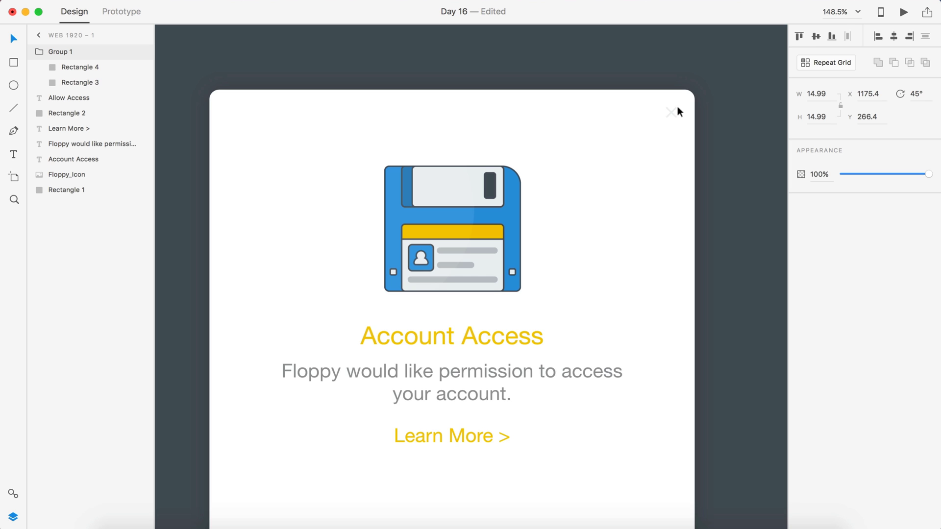
pyautogui.scroll(-5, 737, 137)
pyautogui.hscroll(3, 686, 142)
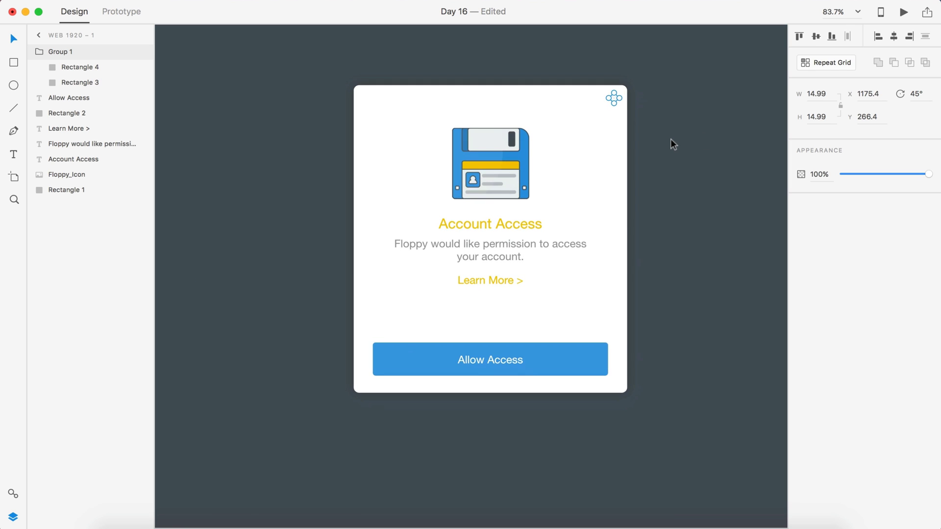
pyautogui.click(671, 143)
# Step: Enlarge the close X slightly by dragging its corner handle
pyautogui.scroll(2, 552, 137)
pyautogui.scroll(5, 579, 125)
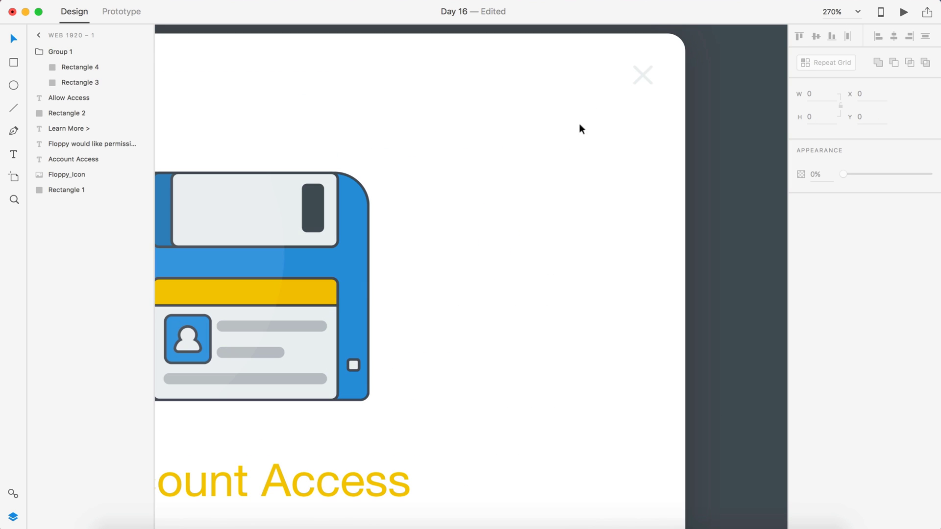
pyautogui.click(644, 81)
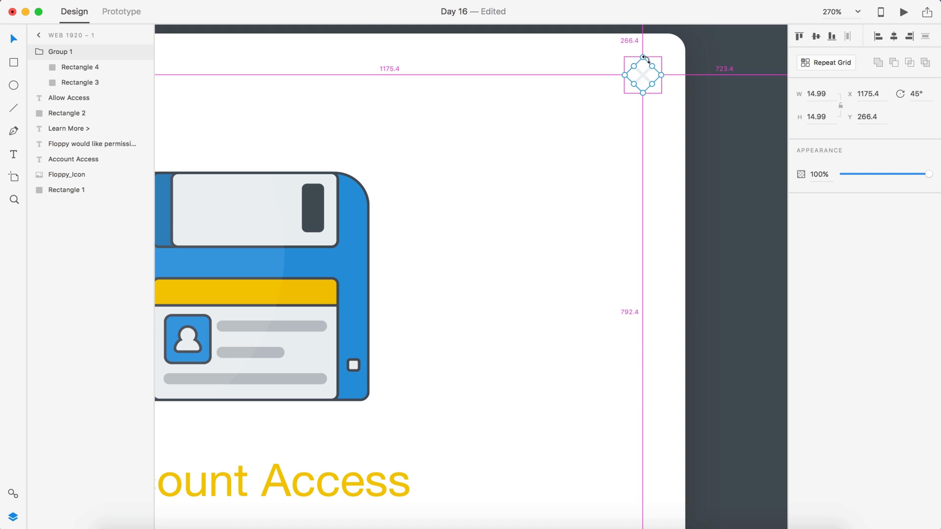
pyautogui.moveTo(645, 52); pyautogui.dragTo(647, 46)
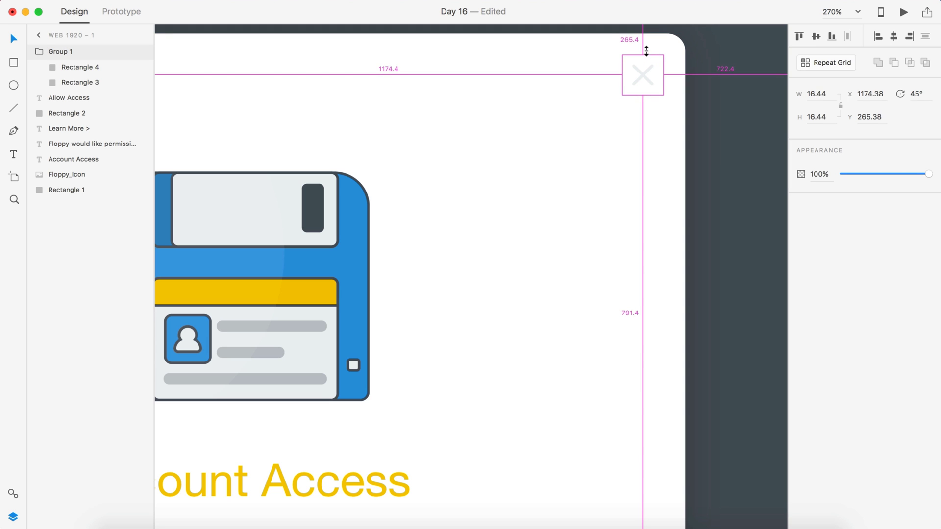
pyautogui.click(730, 99)
# Step: Make the close X's grey fill slightly darker in the colour picker
pyautogui.scroll(-5, 730, 98)
pyautogui.scroll(-5, 730, 99)
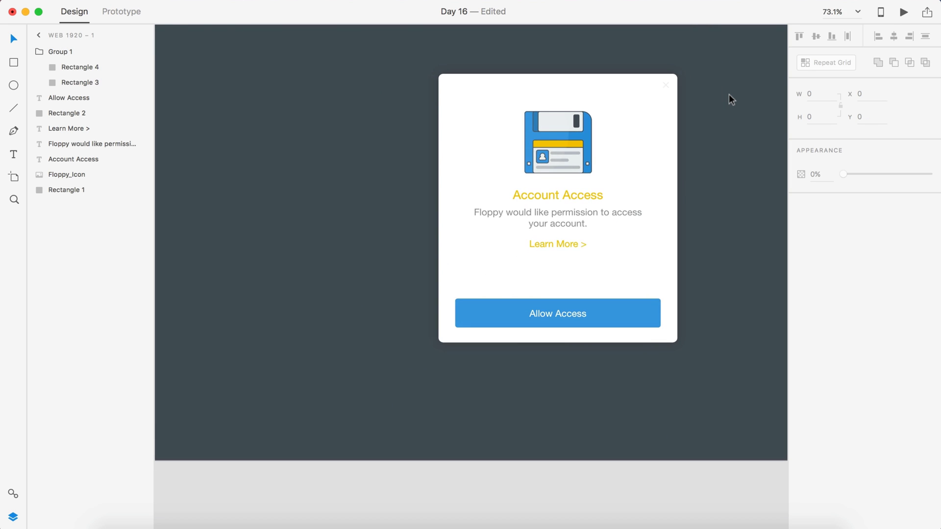
pyautogui.scroll(3, 730, 99)
pyautogui.scroll(3, 593, 138)
pyautogui.scroll(2, 593, 137)
pyautogui.scroll(2, 700, 69)
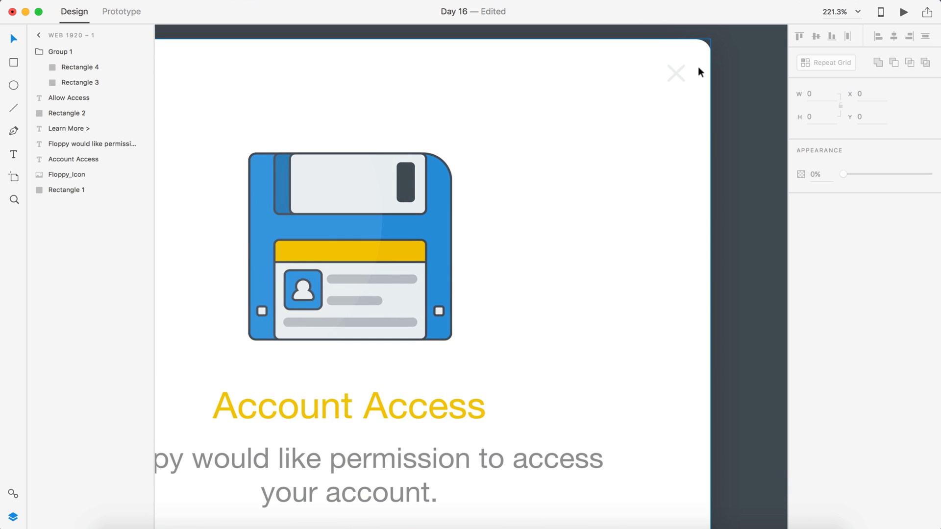
pyautogui.scroll(4, 663, 75)
pyautogui.click(64, 68)
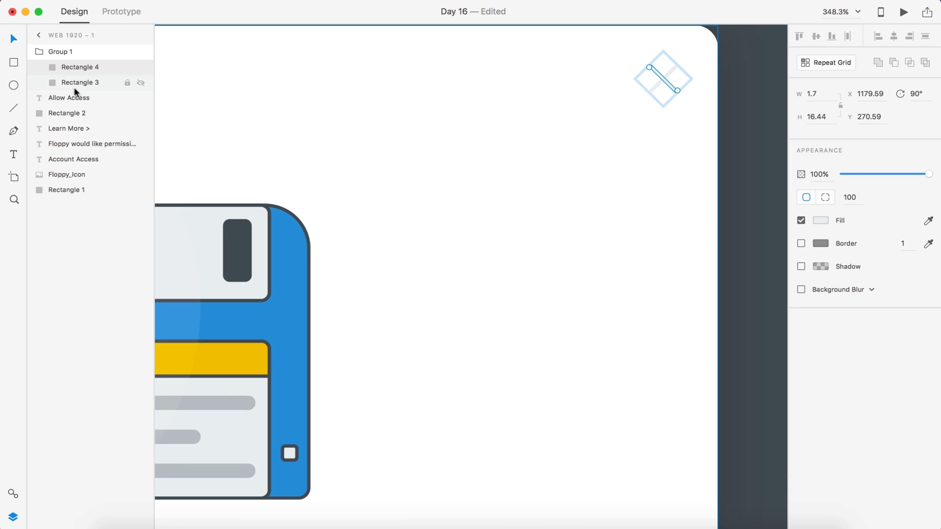
pyautogui.click(820, 220)
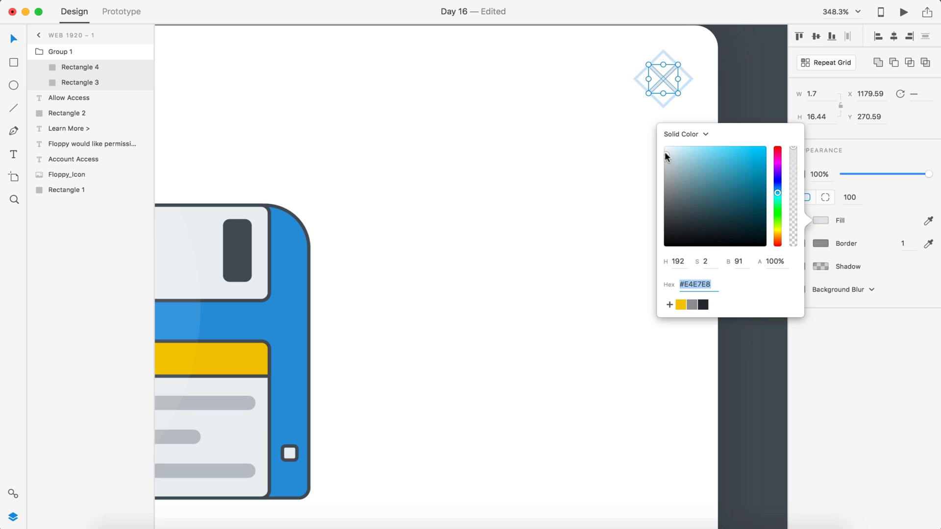
pyautogui.moveTo(667, 157); pyautogui.dragTo(666, 154)
# Step: Review the finished access card and close X, zooming out to the whole artboard and back in
pyautogui.click(754, 63)
pyautogui.press('super+0')
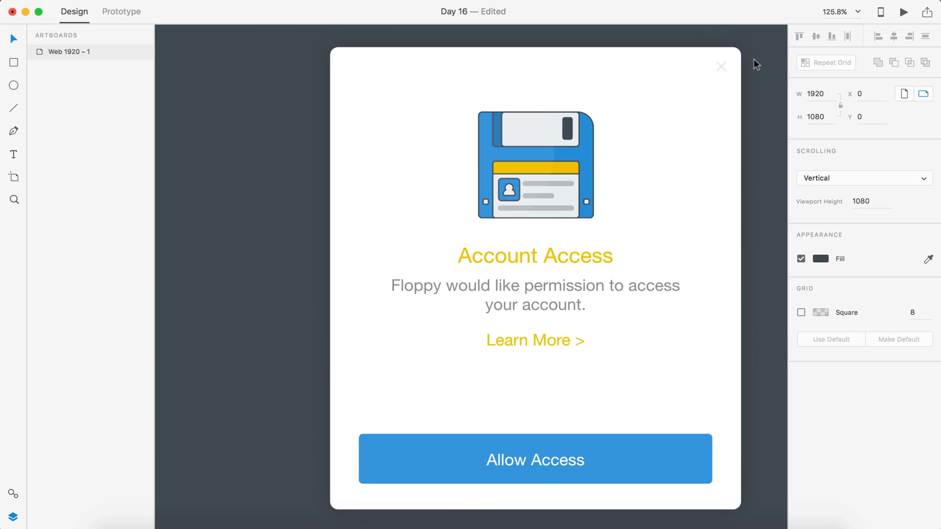
pyautogui.scroll(5, 637, 107)
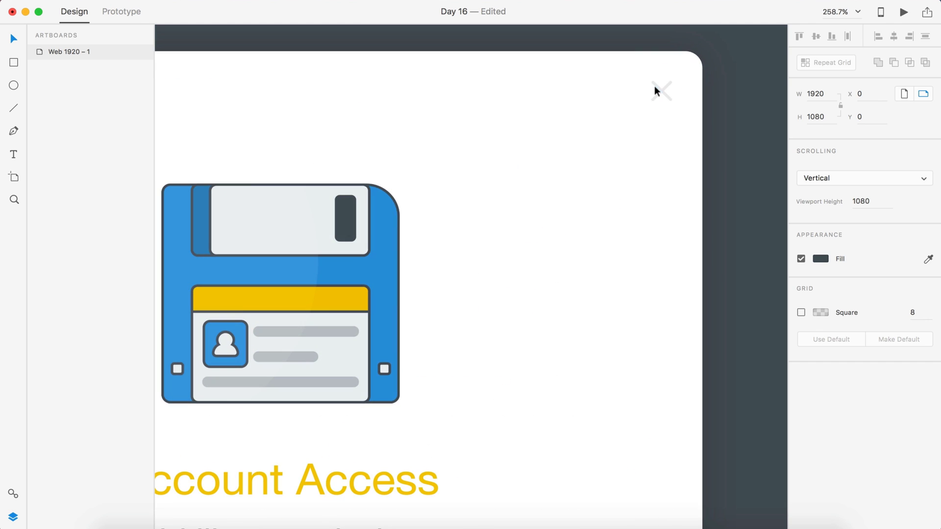
pyautogui.click(657, 90)
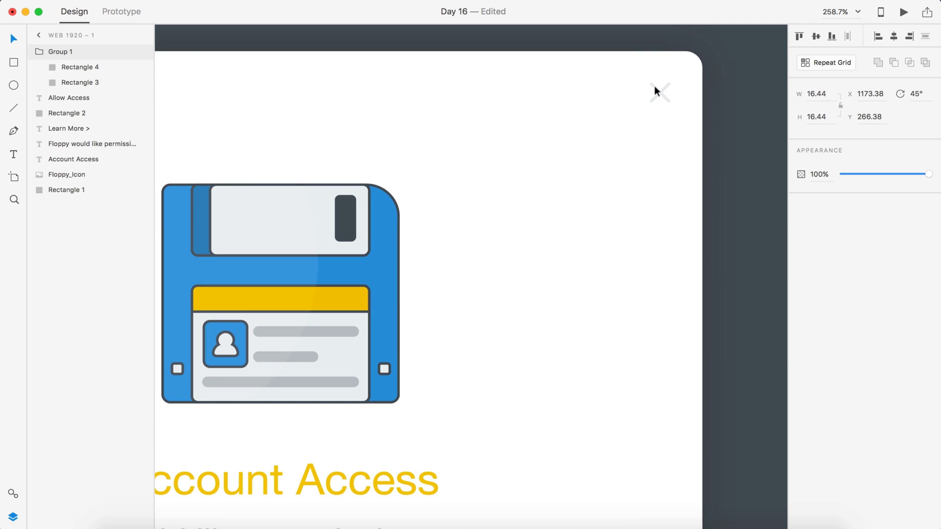
pyautogui.click(711, 109)
pyautogui.press('super+0')
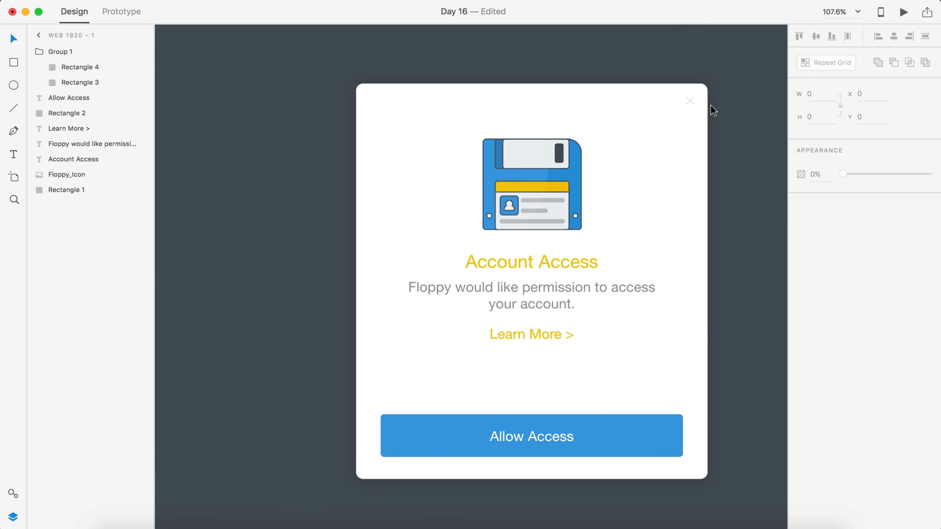
pyautogui.press('super+minus')
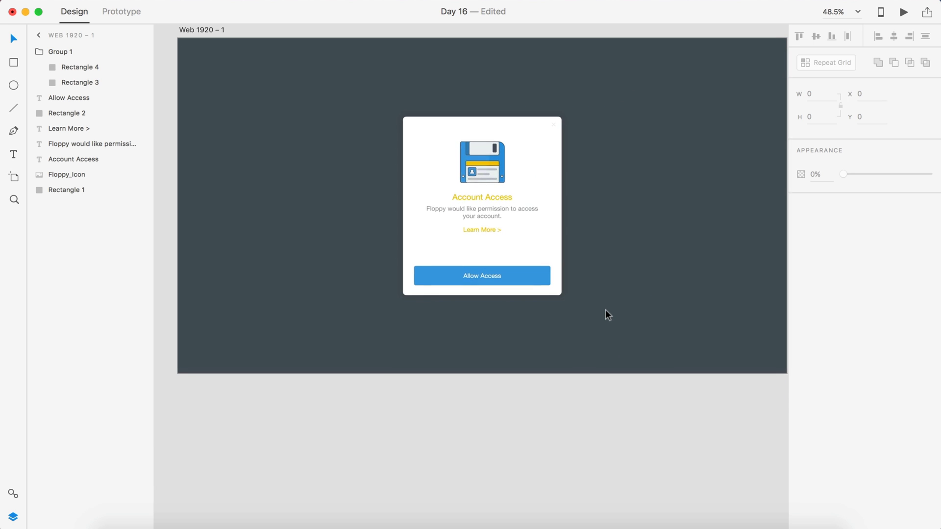
pyautogui.press('super+equal')
pyautogui.press('super+s')
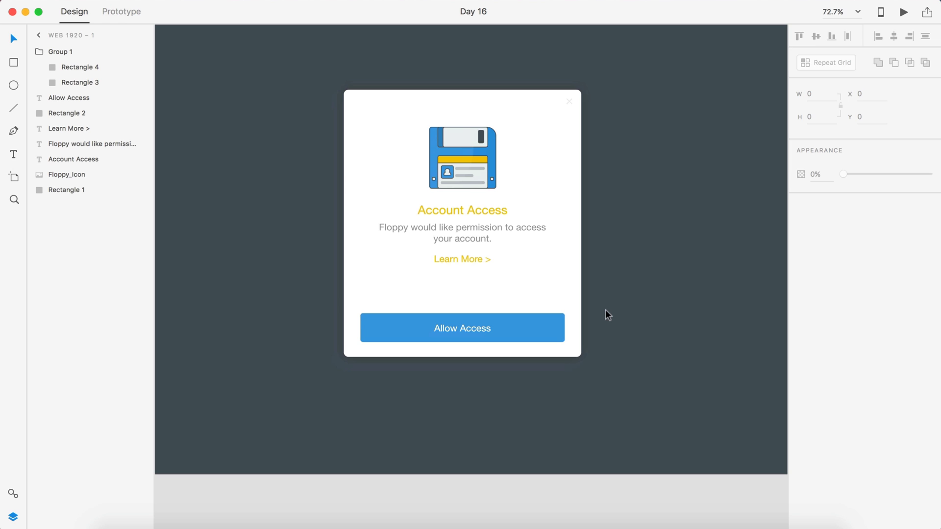